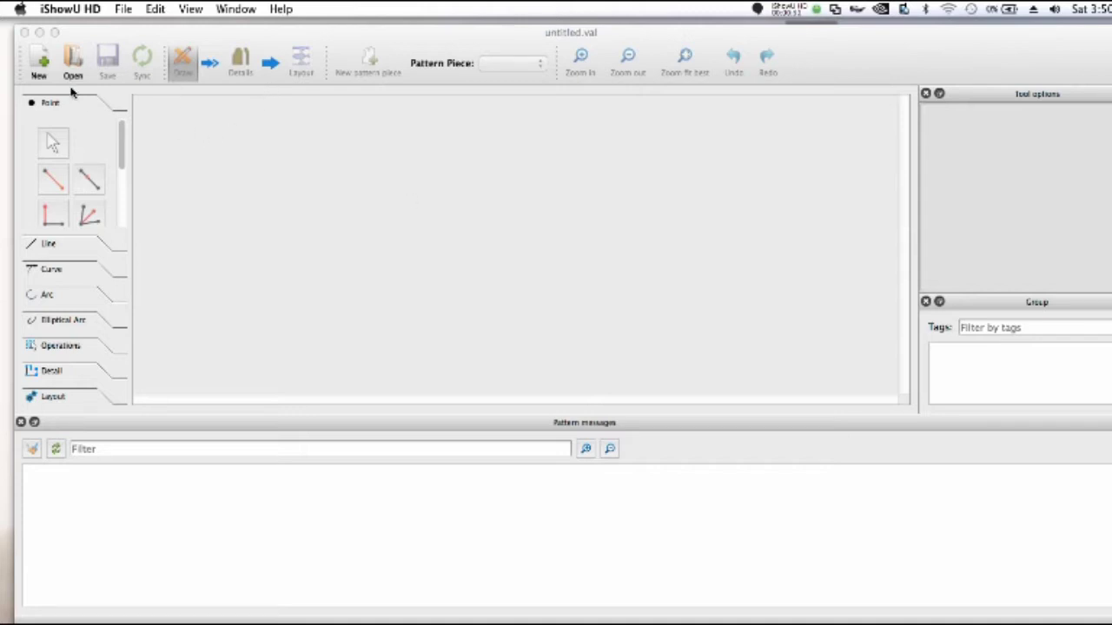
# Create a new pattern piece named test1 in inches and fit base point A in view
pyautogui.click(45, 59)
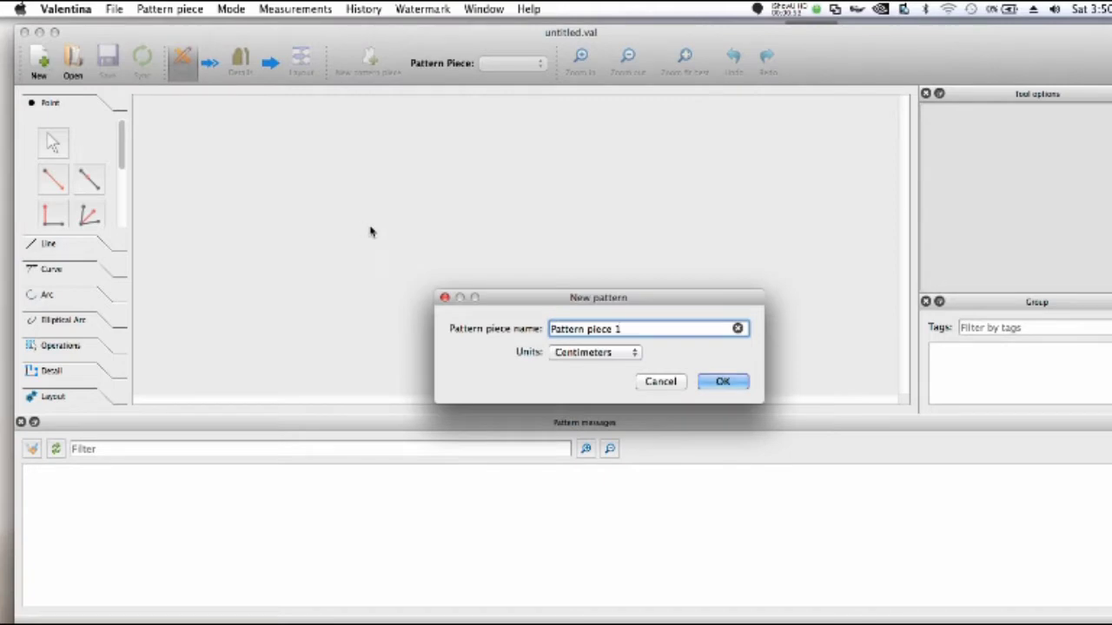
pyautogui.moveTo(631, 335); pyautogui.dragTo(532, 330)
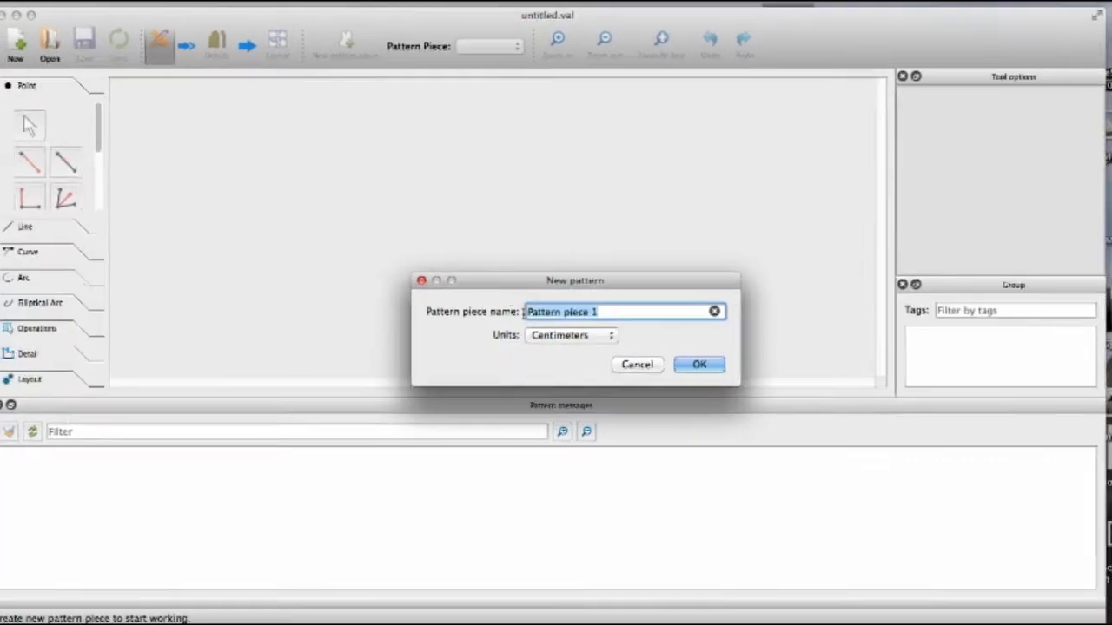
pyautogui.write('test1')
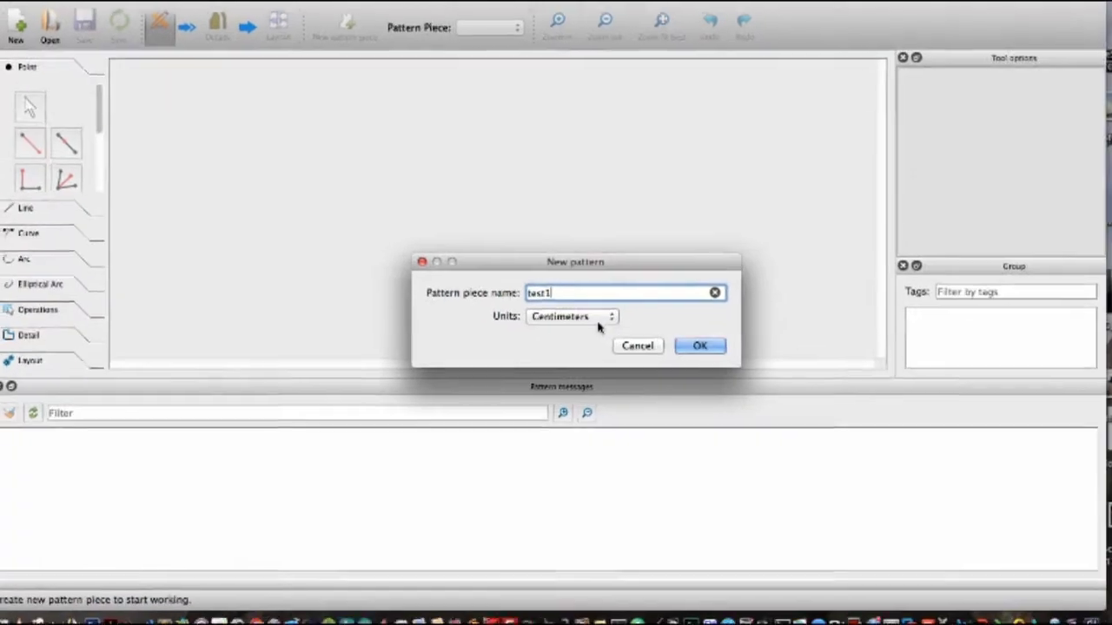
pyautogui.click(598, 321)
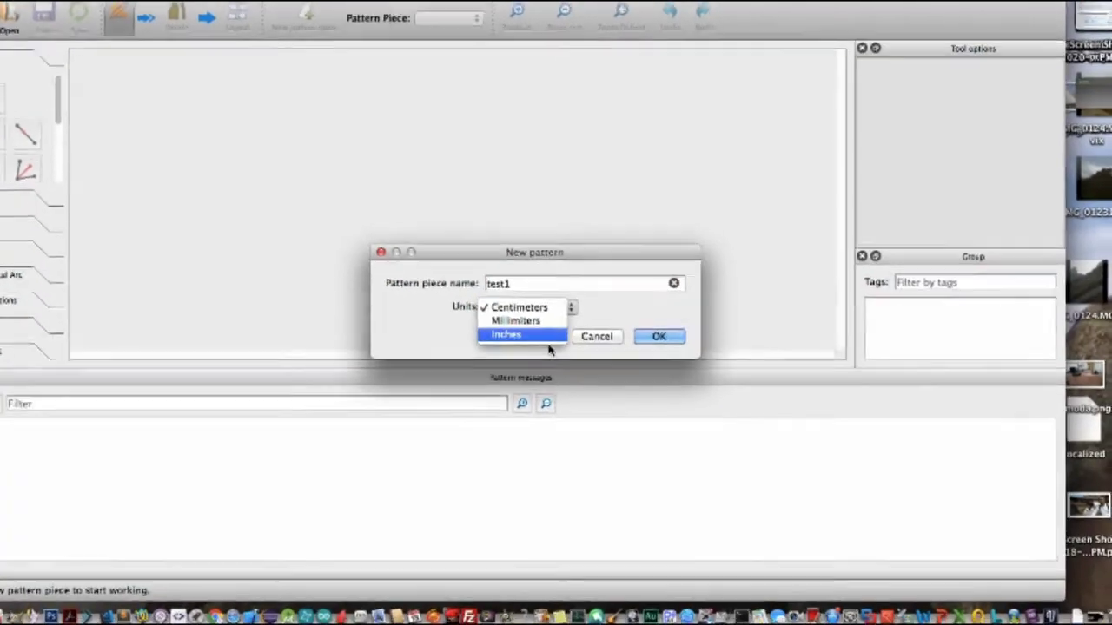
pyautogui.click(599, 349)
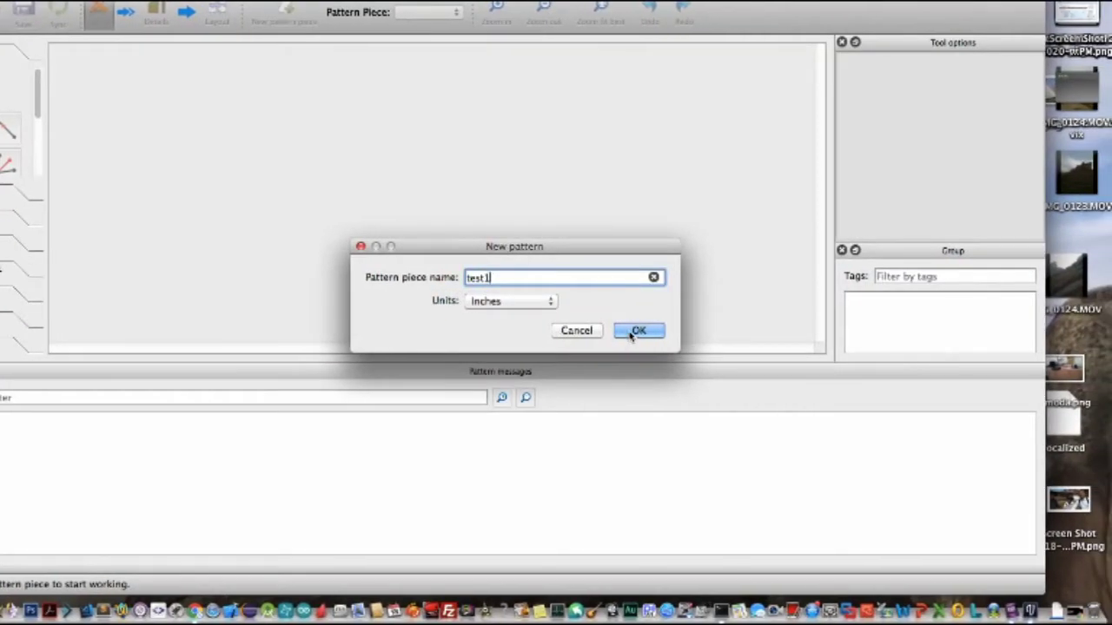
pyautogui.click(657, 331)
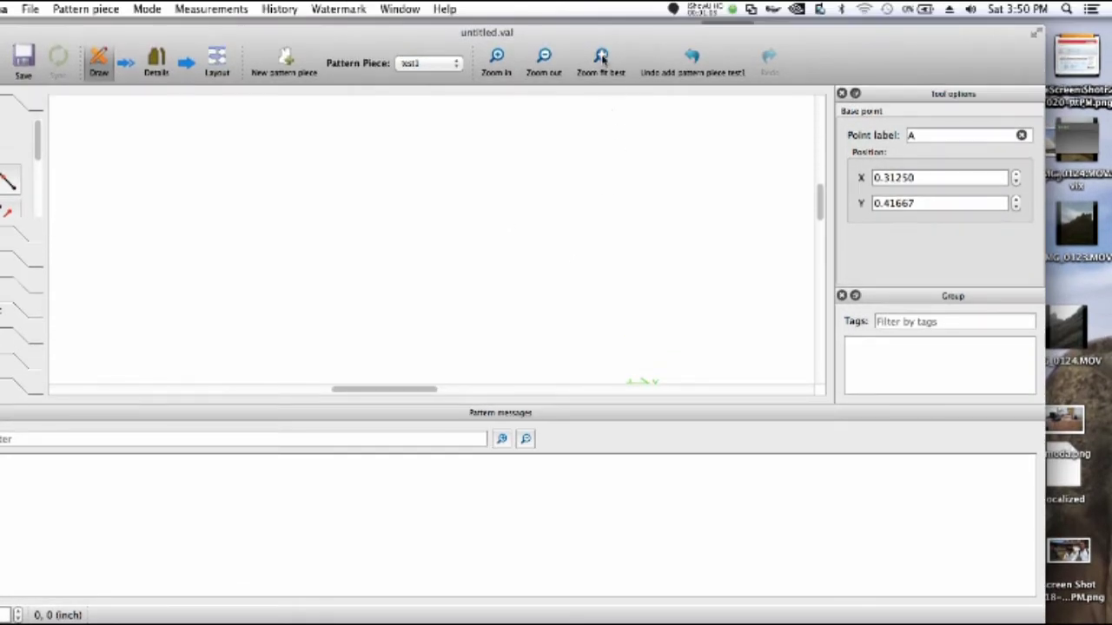
pyautogui.click(602, 57)
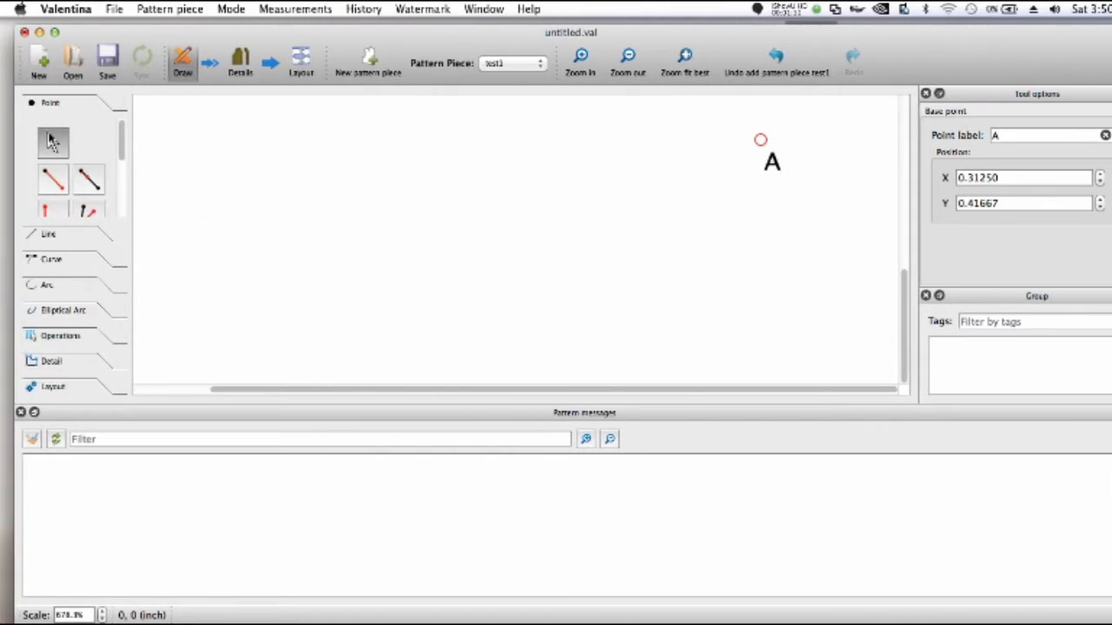
pyautogui.click(54, 179)
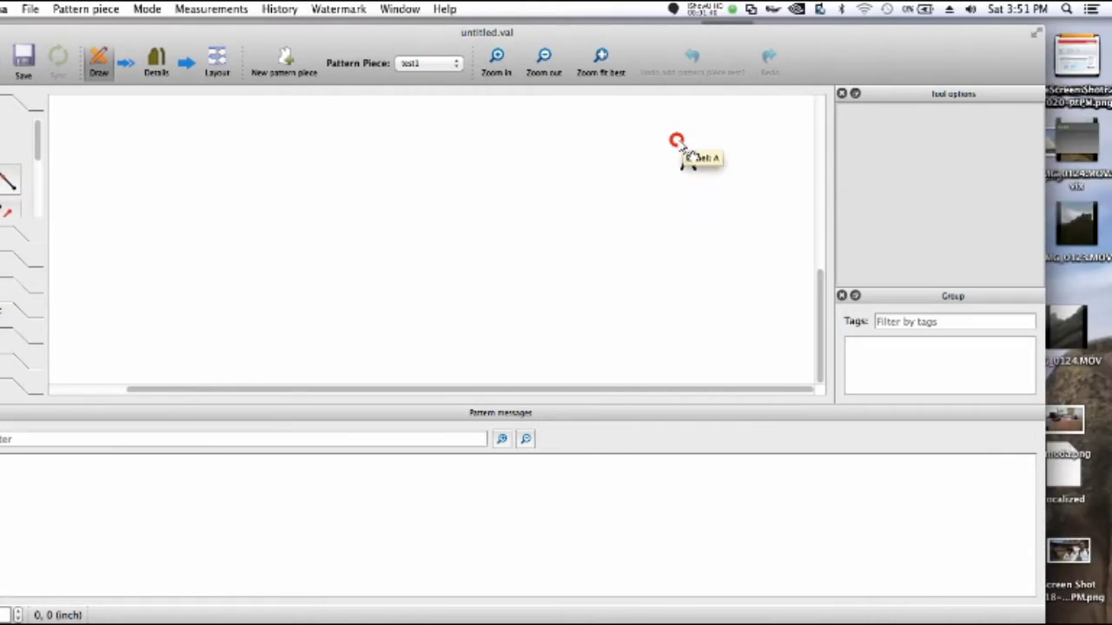
# Place point A1 from A at angle 0° and length 2 inches
pyautogui.click(677, 140)
pyautogui.click(728, 148)
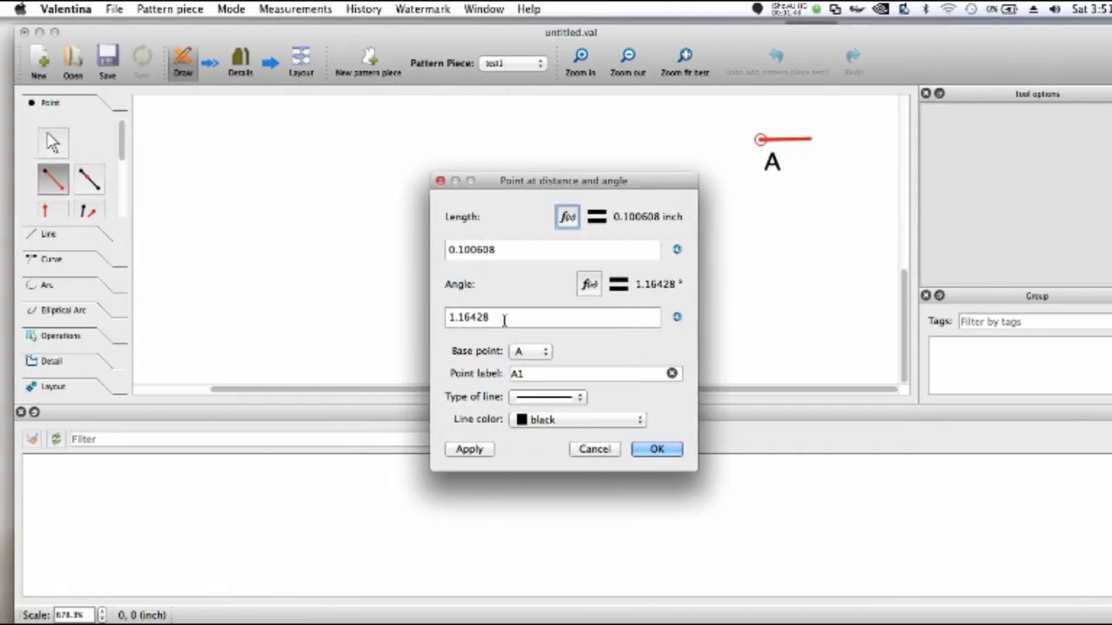
pyautogui.moveTo(443, 318); pyautogui.dragTo(388, 316)
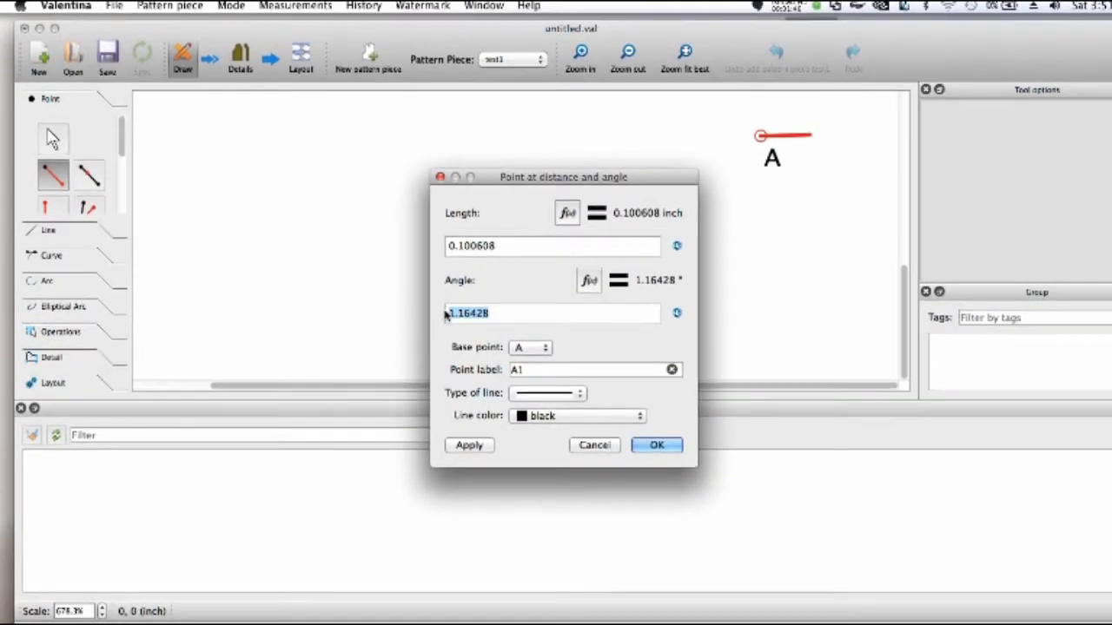
pyautogui.write('0')
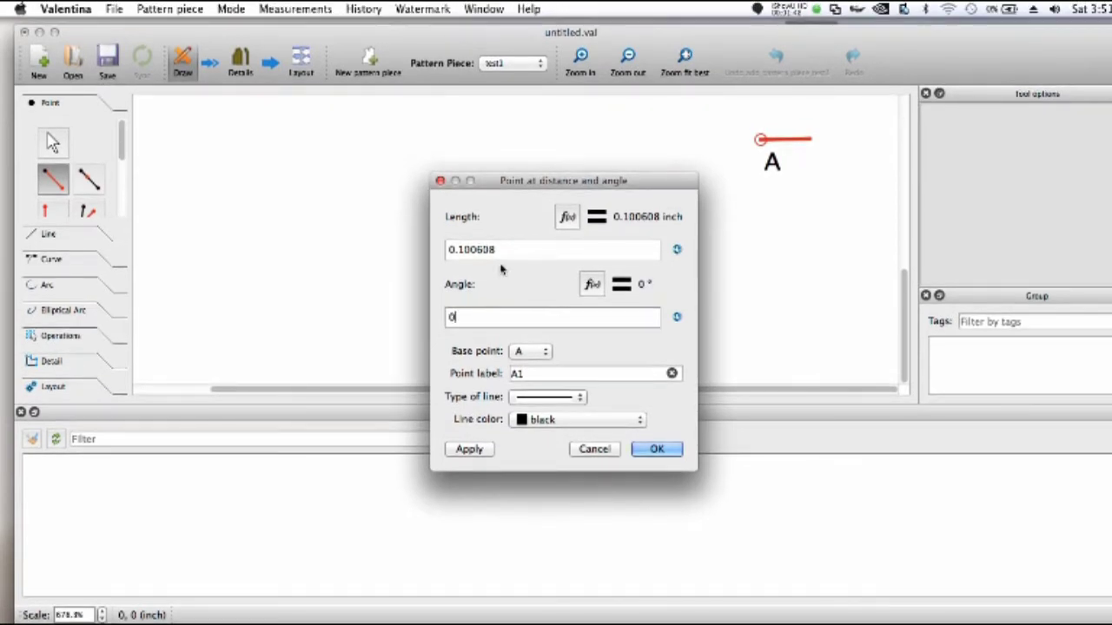
pyautogui.moveTo(503, 251); pyautogui.dragTo(440, 250)
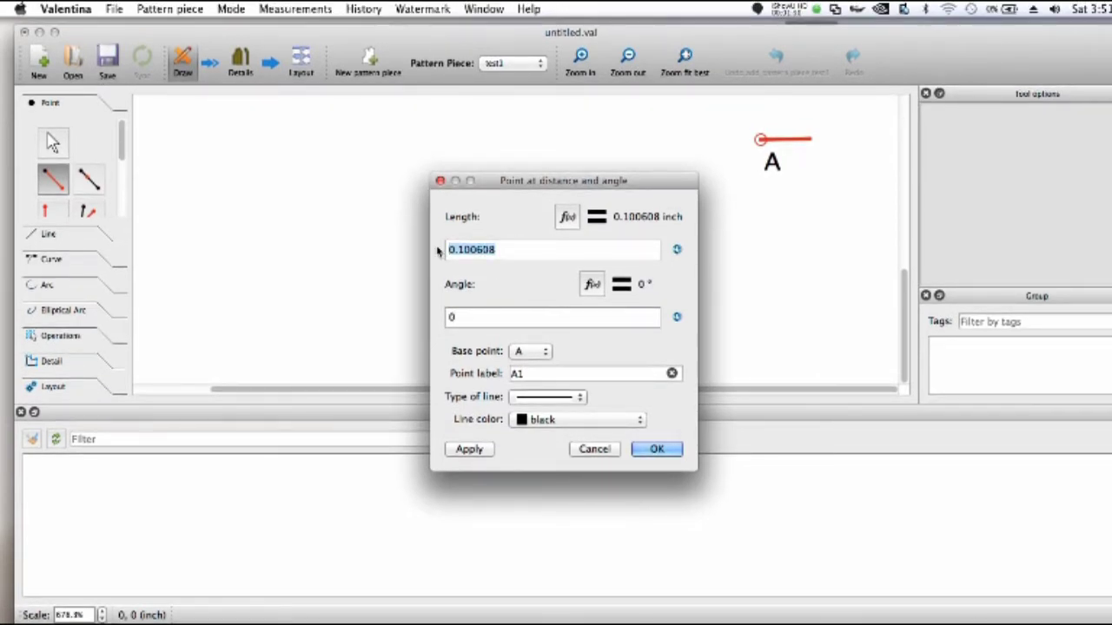
pyautogui.write('2')
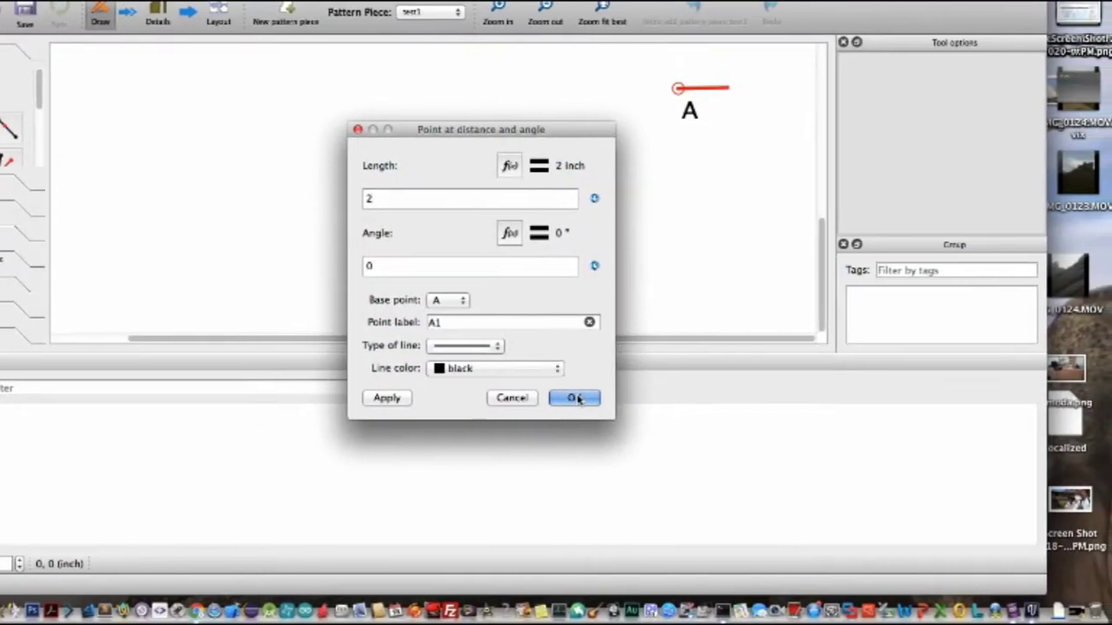
pyautogui.click(577, 399)
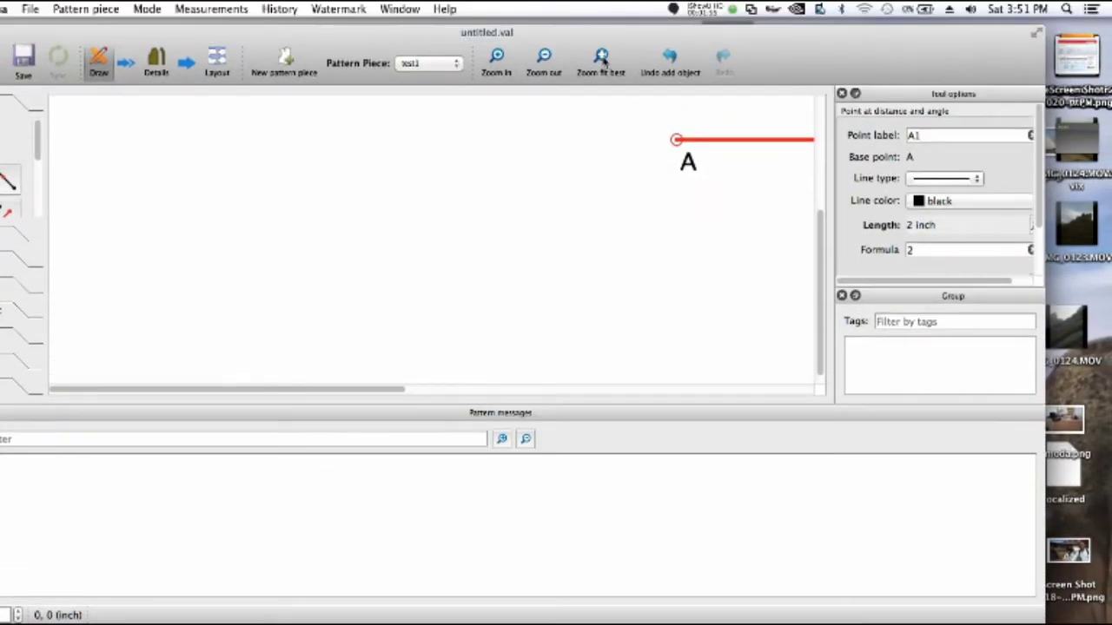
pyautogui.click(605, 8)
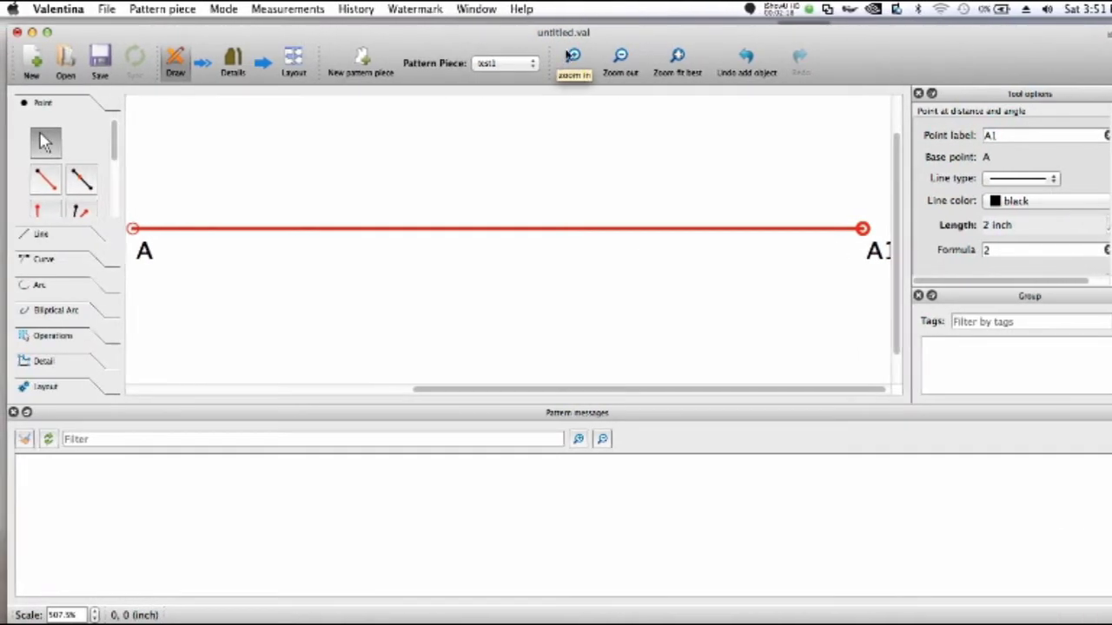
# Add a scale increment with formula 1 in the Variables Table
pyautogui.click(304, 10)
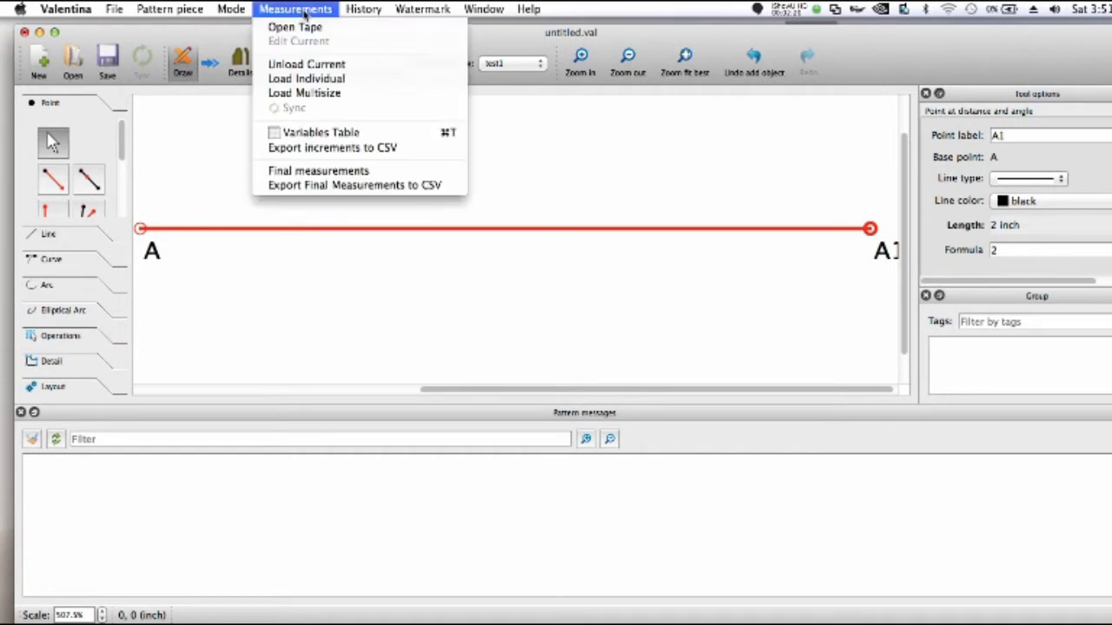
pyautogui.click(355, 134)
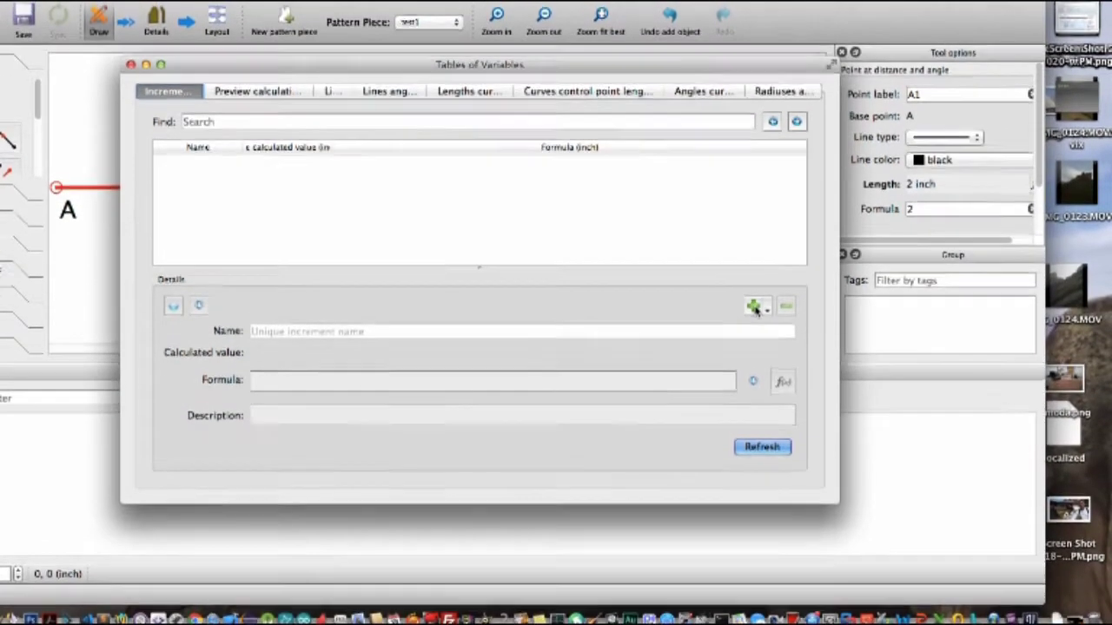
pyautogui.click(755, 308)
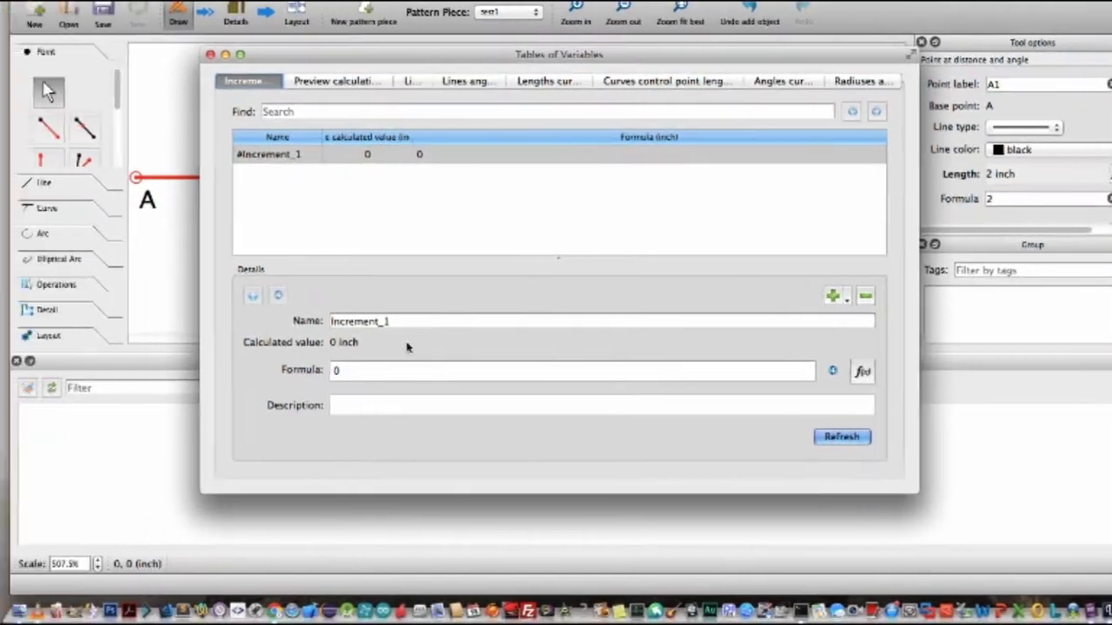
pyautogui.moveTo(395, 322); pyautogui.dragTo(322, 319)
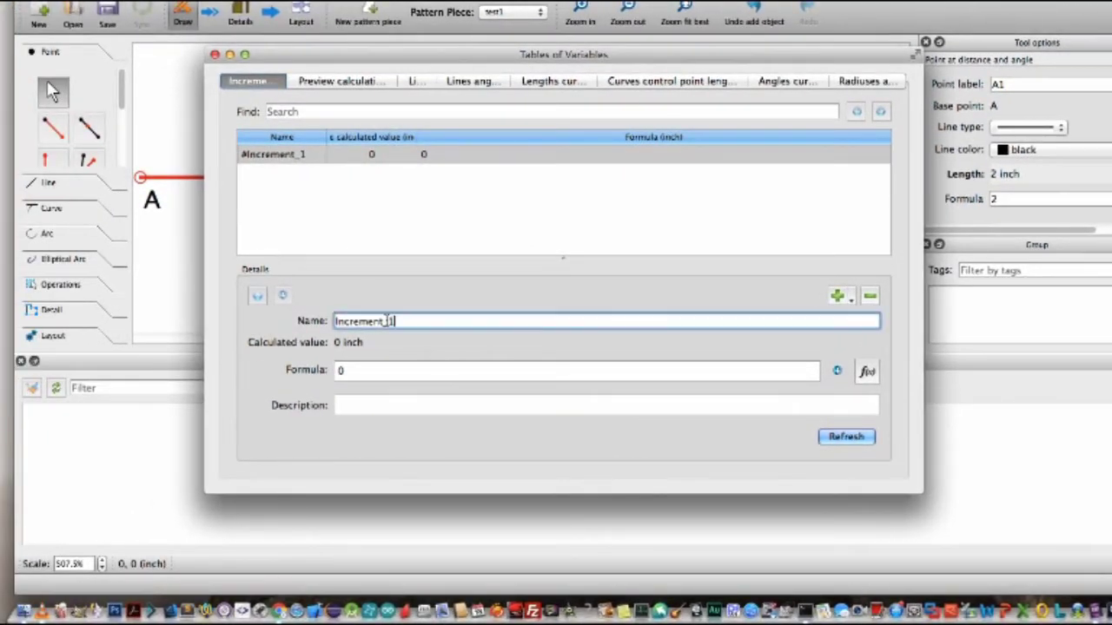
pyautogui.write('scale')
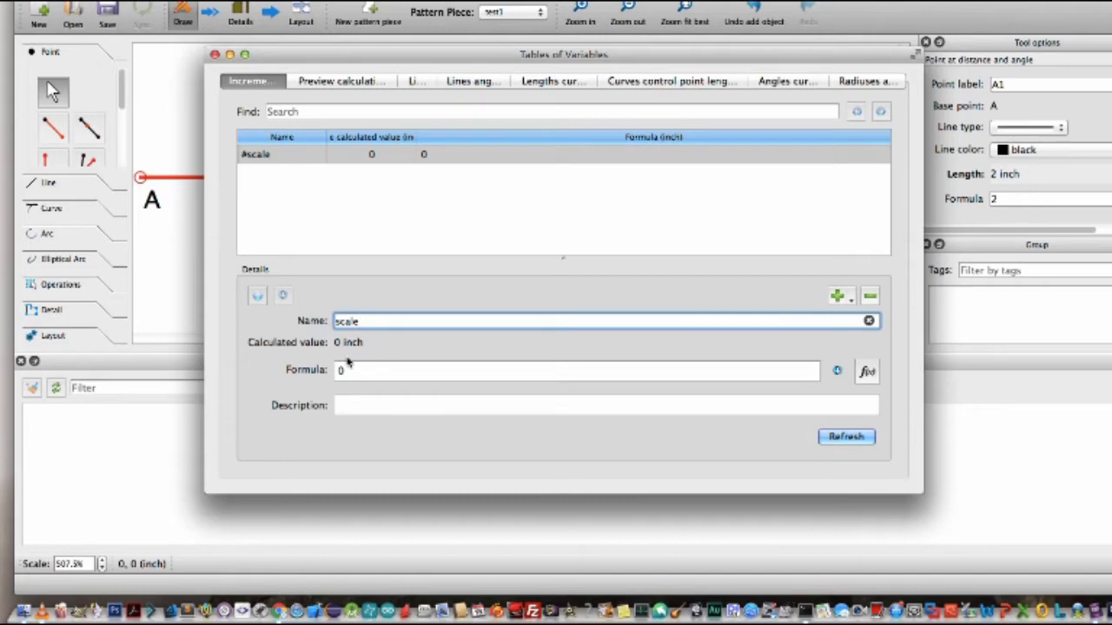
pyautogui.press('Tab')
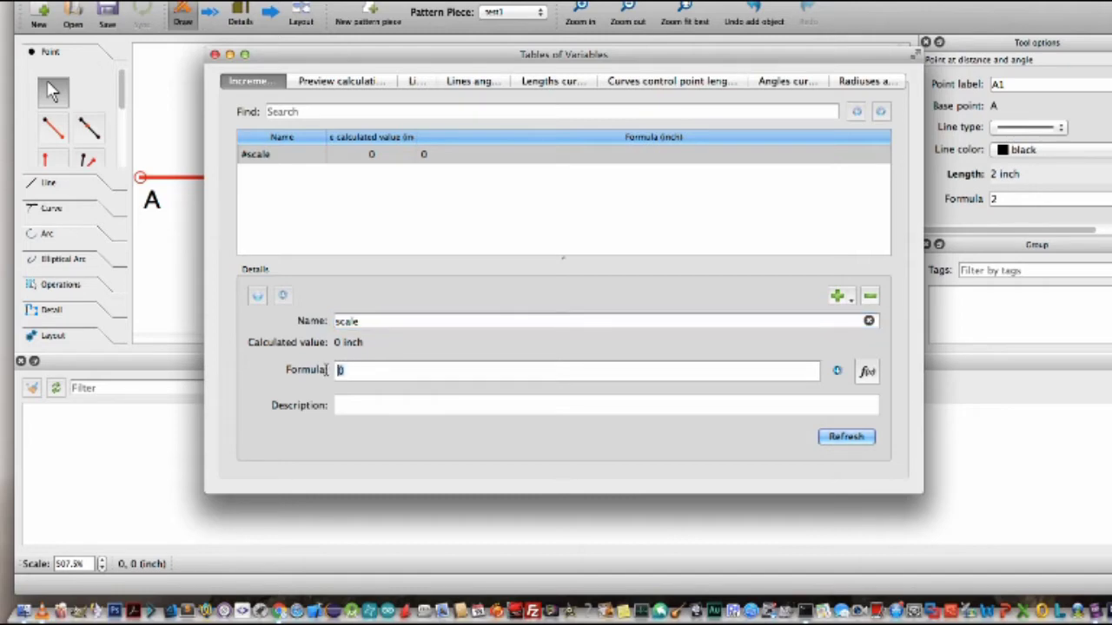
pyautogui.write('1')
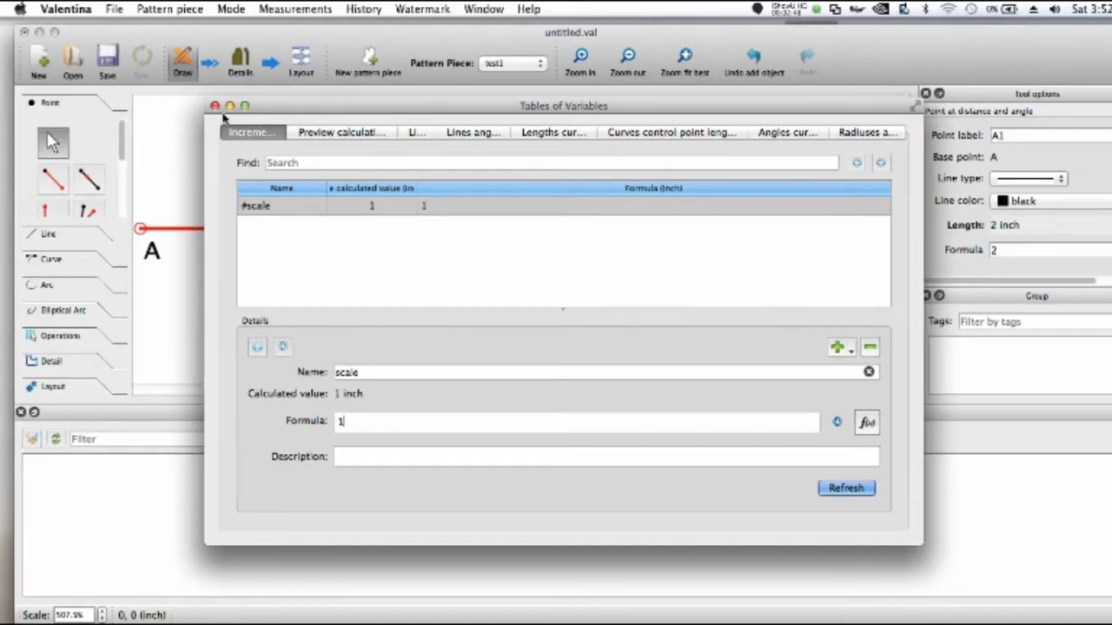
pyautogui.click(215, 105)
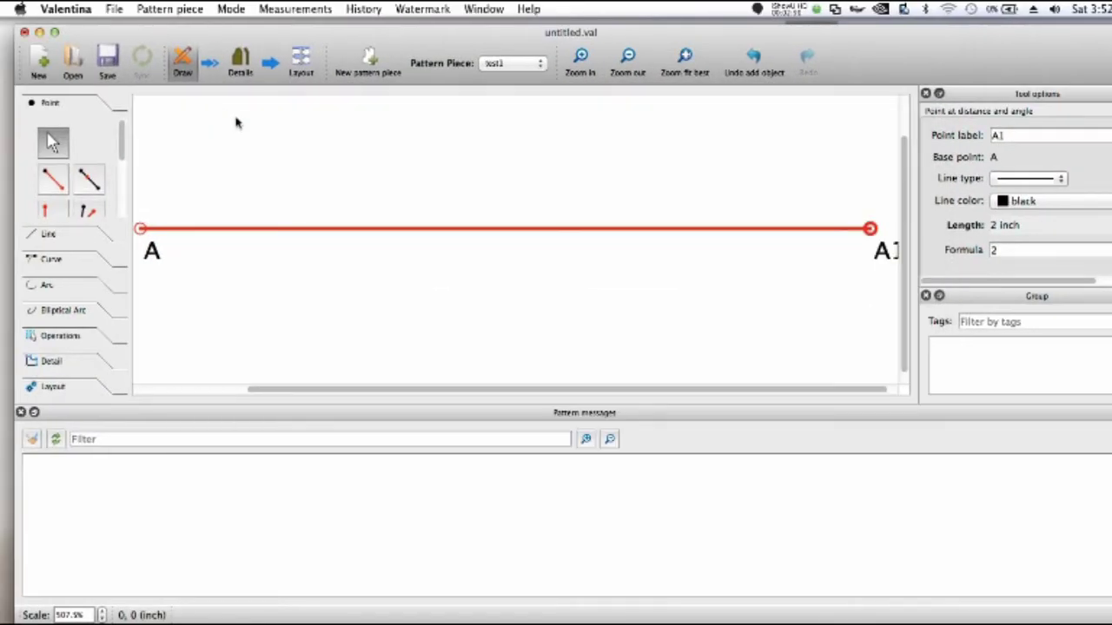
# Change point A1's length formula to 2*#scale using the #scale increment
pyautogui.click(308, 9)
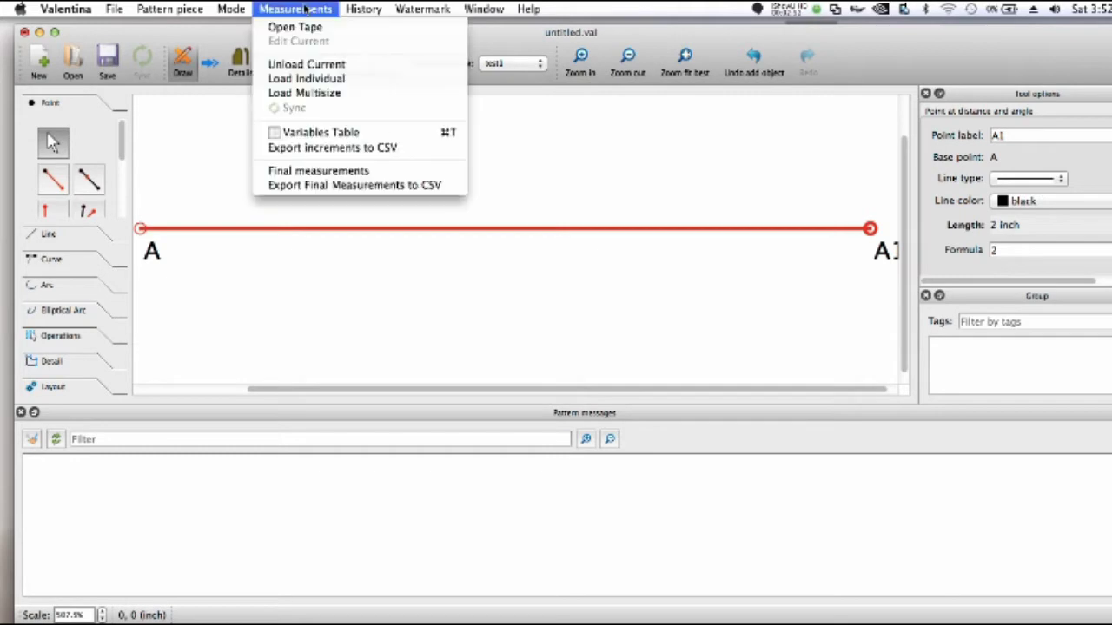
pyautogui.click(369, 133)
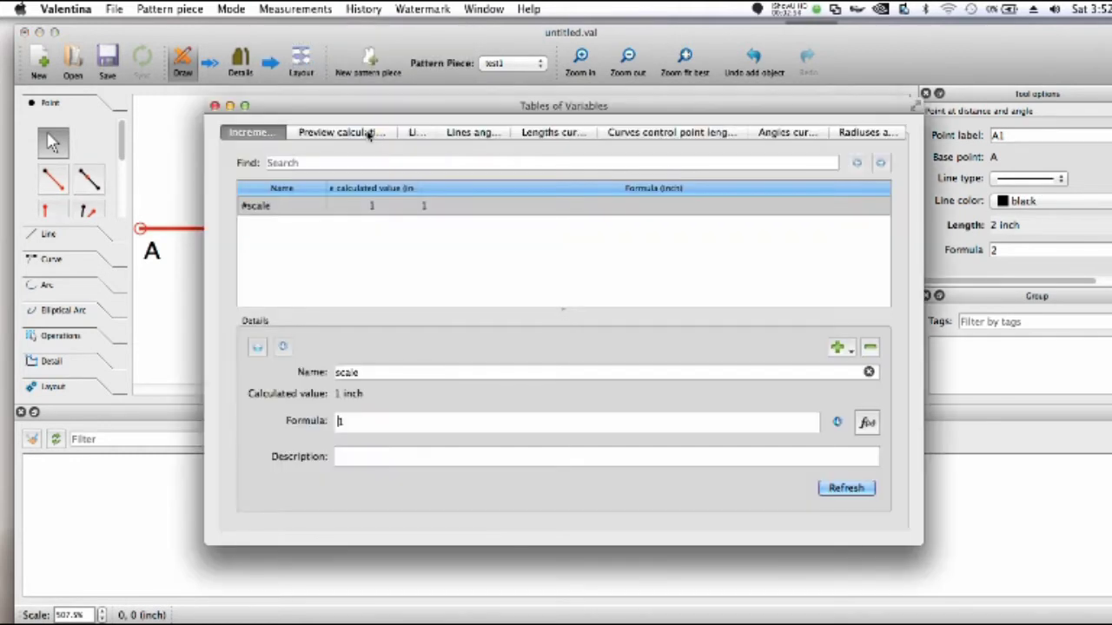
pyautogui.click(214, 105)
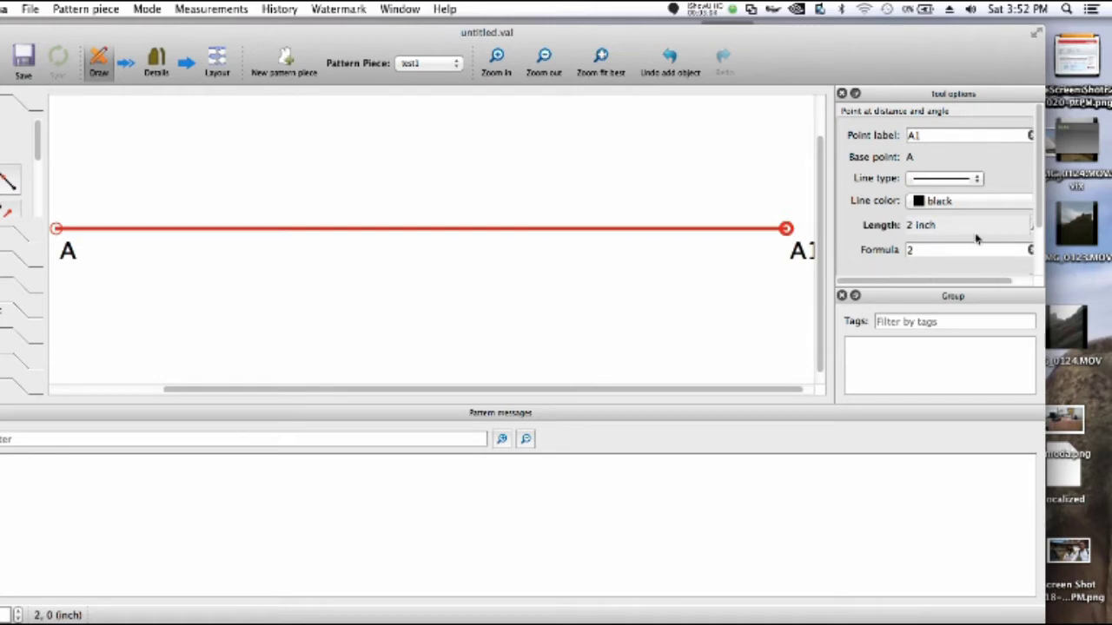
pyautogui.click(916, 251)
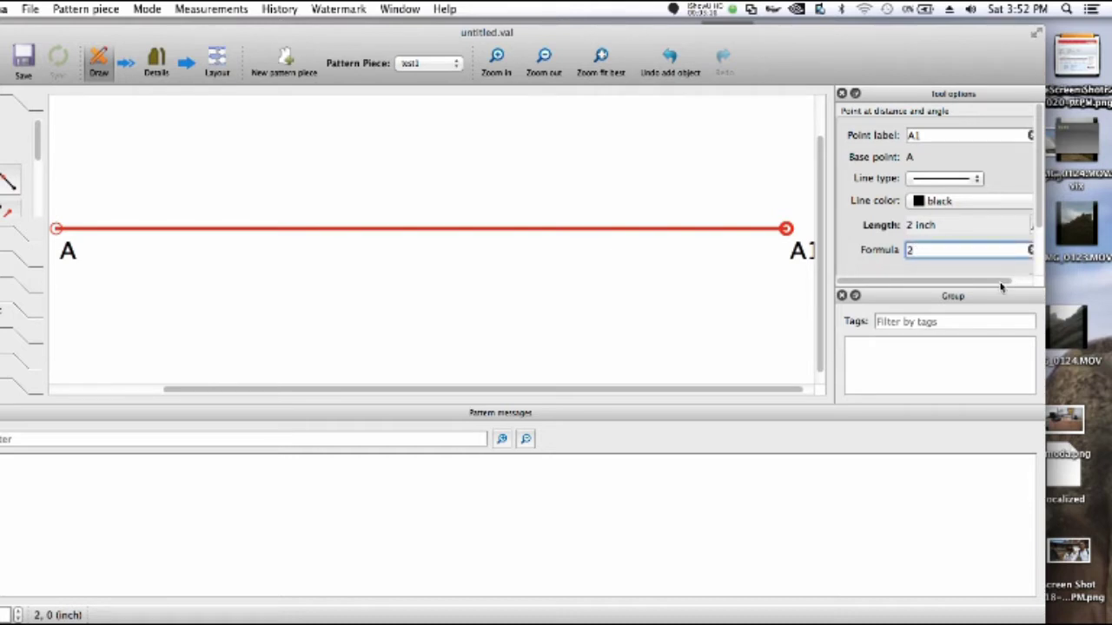
pyautogui.moveTo(1000, 280); pyautogui.dragTo(1027, 279)
pyautogui.click(1014, 226)
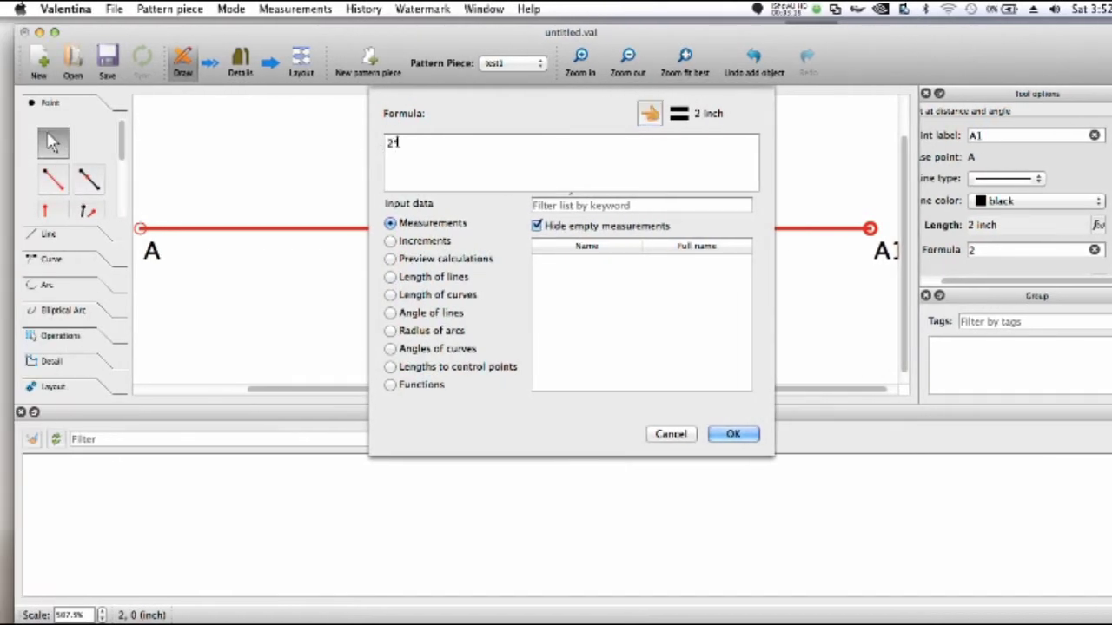
pyautogui.write('*')
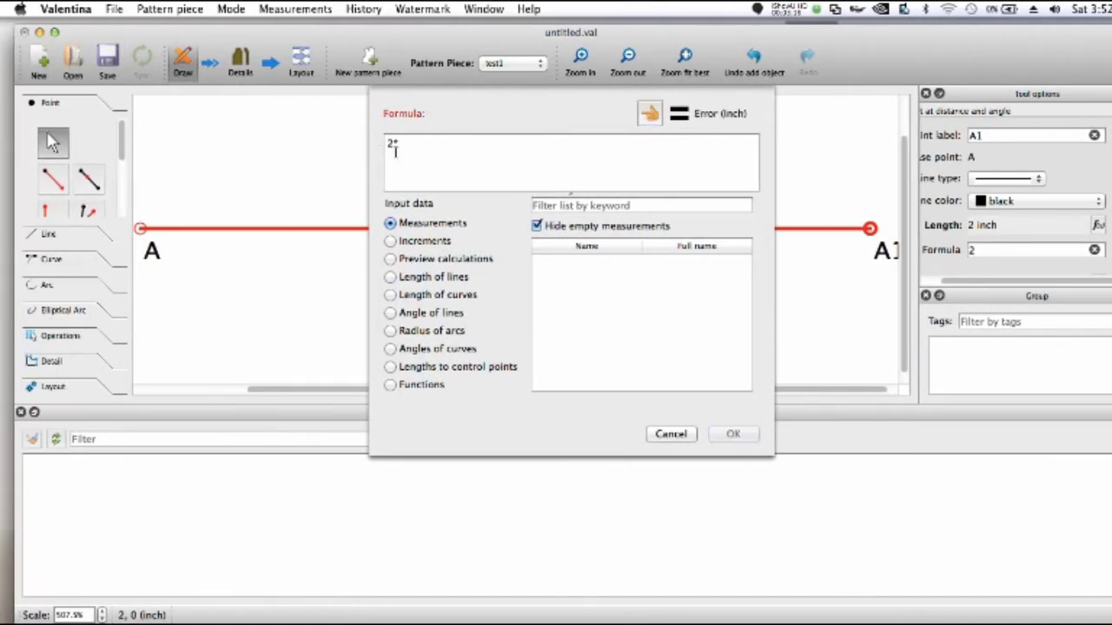
pyautogui.click(405, 243)
pyautogui.doubleClick(617, 276)
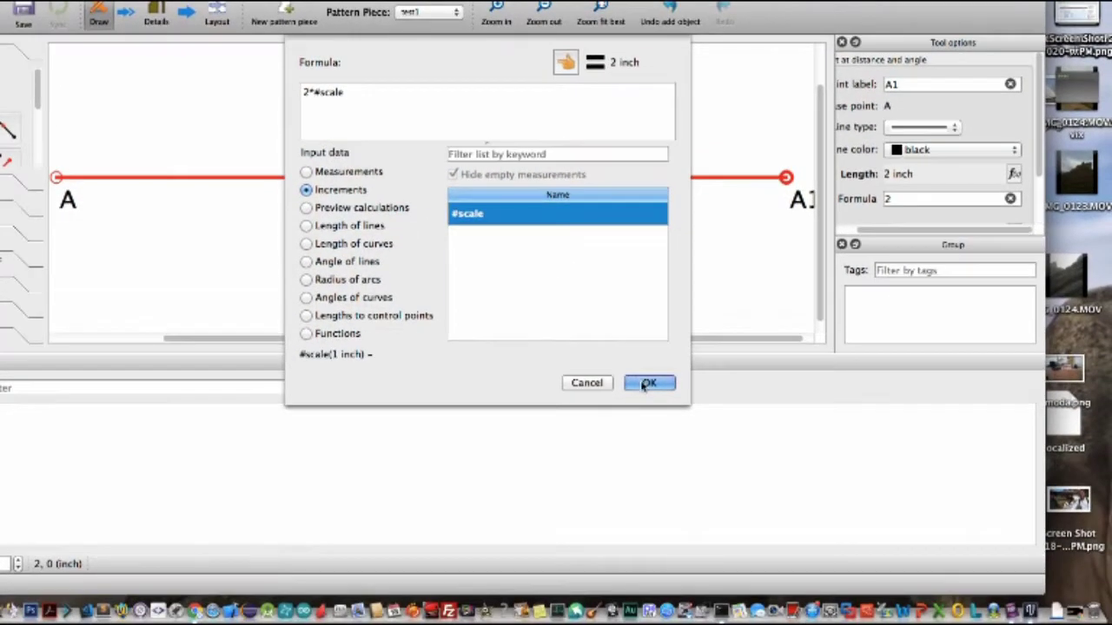
pyautogui.click(647, 409)
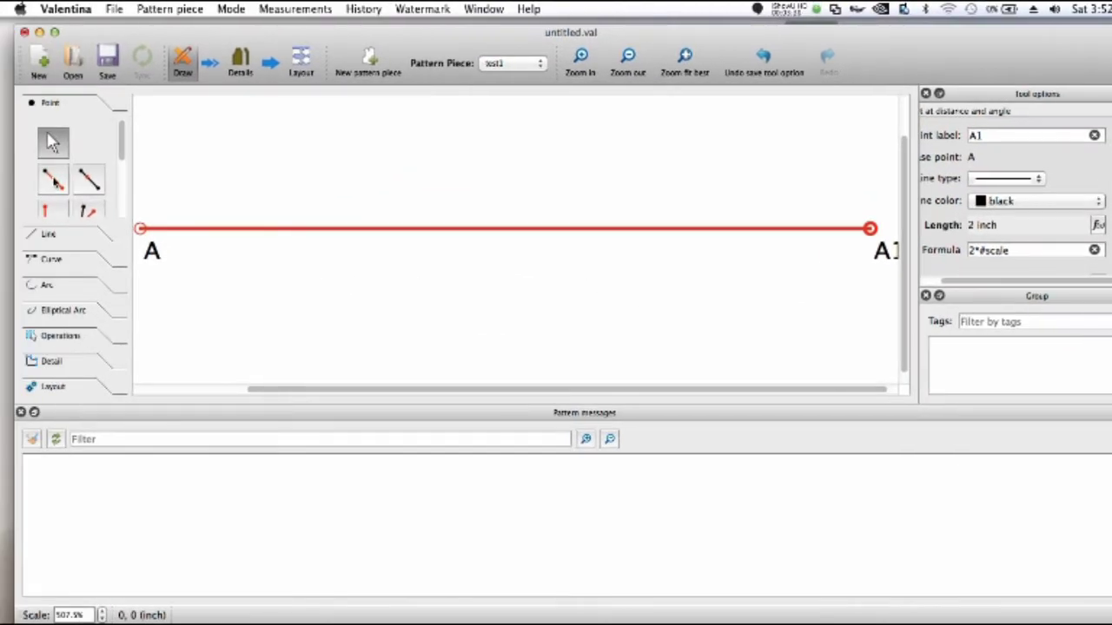
pyautogui.click(53, 179)
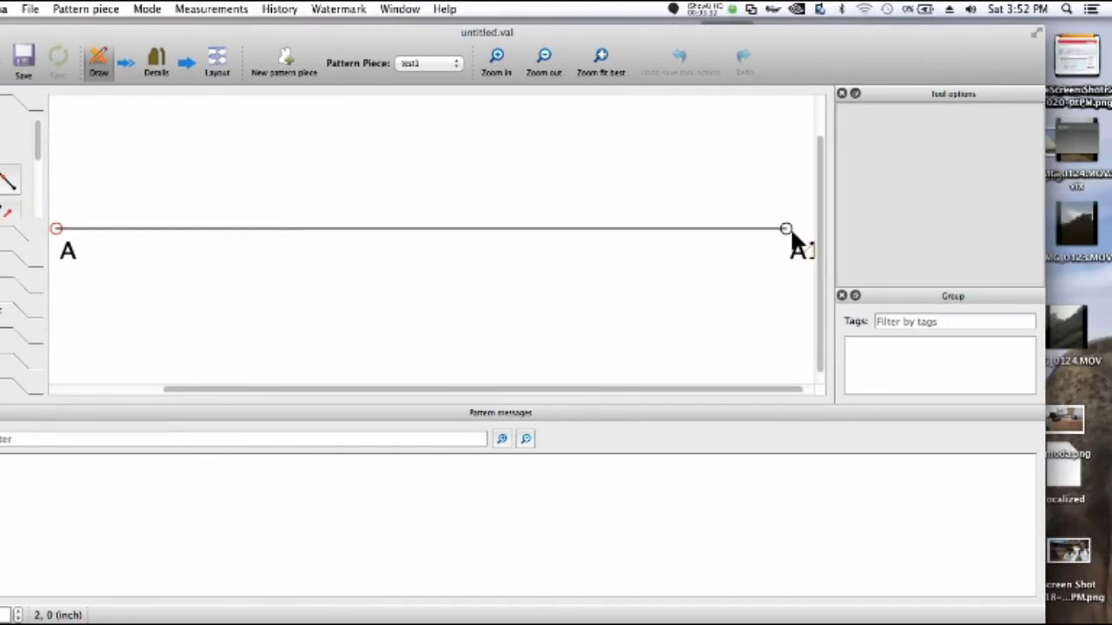
# Start point A2 from A1 with angle 270° and length 2
pyautogui.click(786, 230)
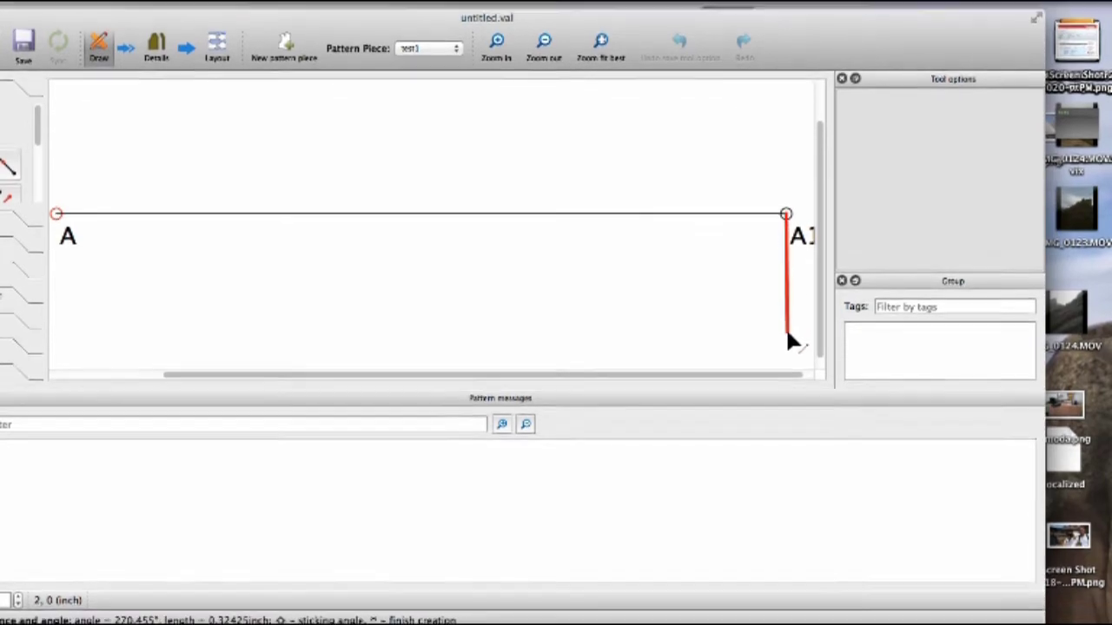
pyautogui.click(787, 351)
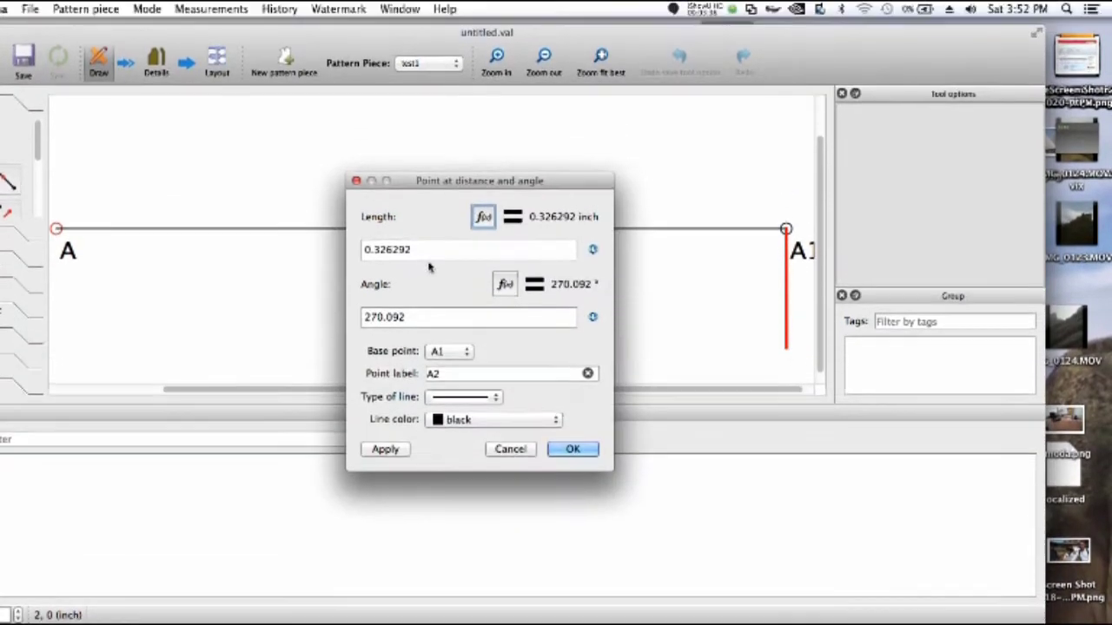
pyautogui.tripleClick(474, 316)
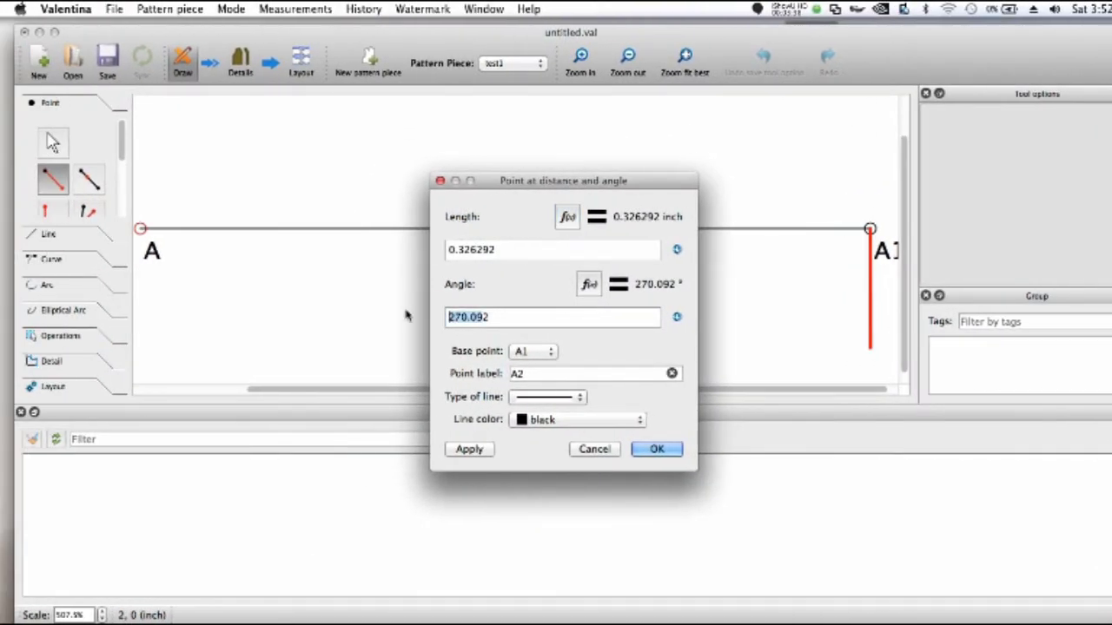
pyautogui.write('2702')
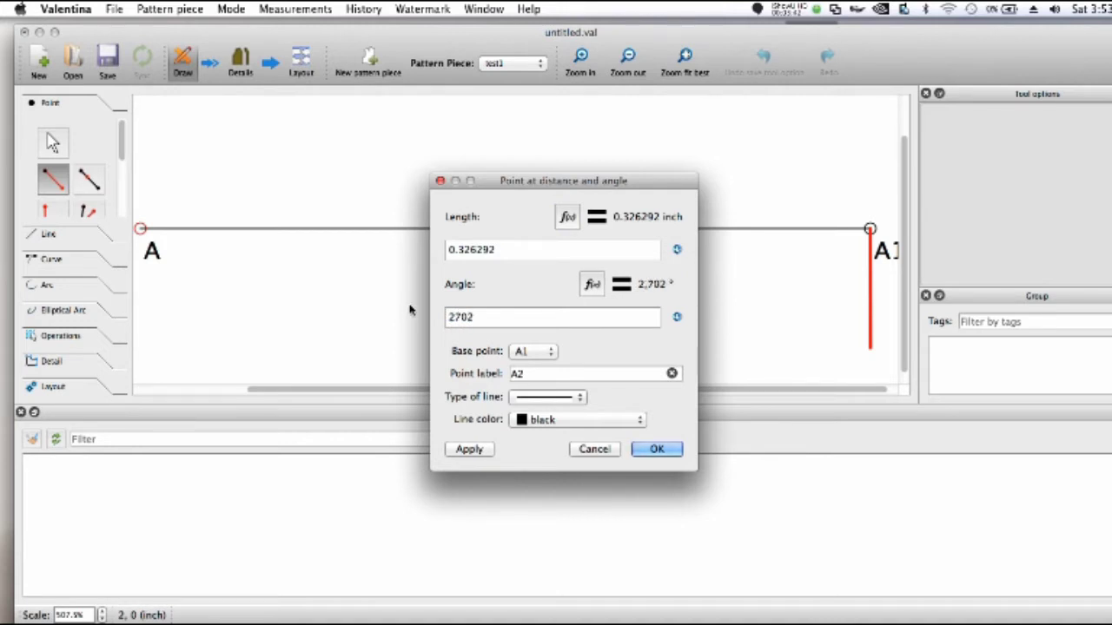
pyautogui.press('BackSpace')
pyautogui.hotkey('shift', 'Tab')
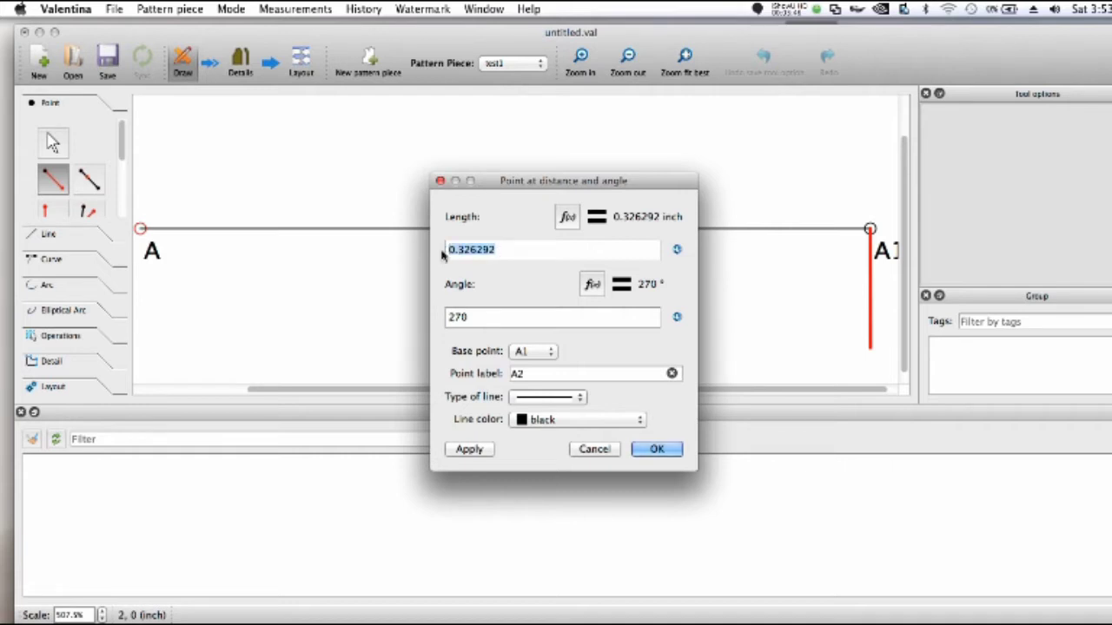
pyautogui.write('2')
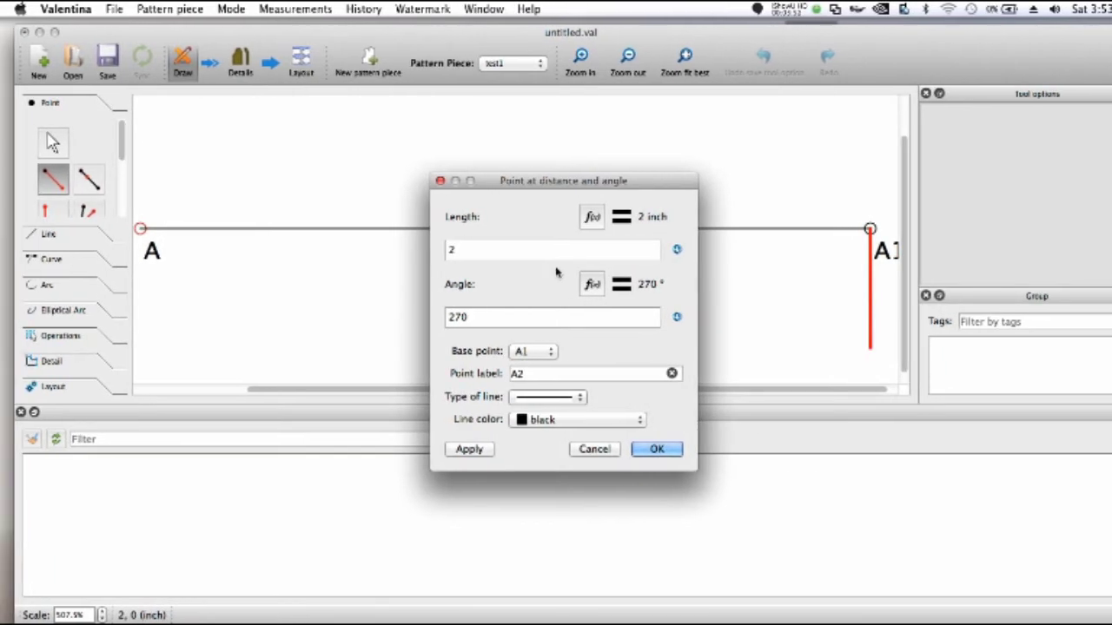
# Set A2's length formula to 2*#scale and create the point
pyautogui.click(591, 216)
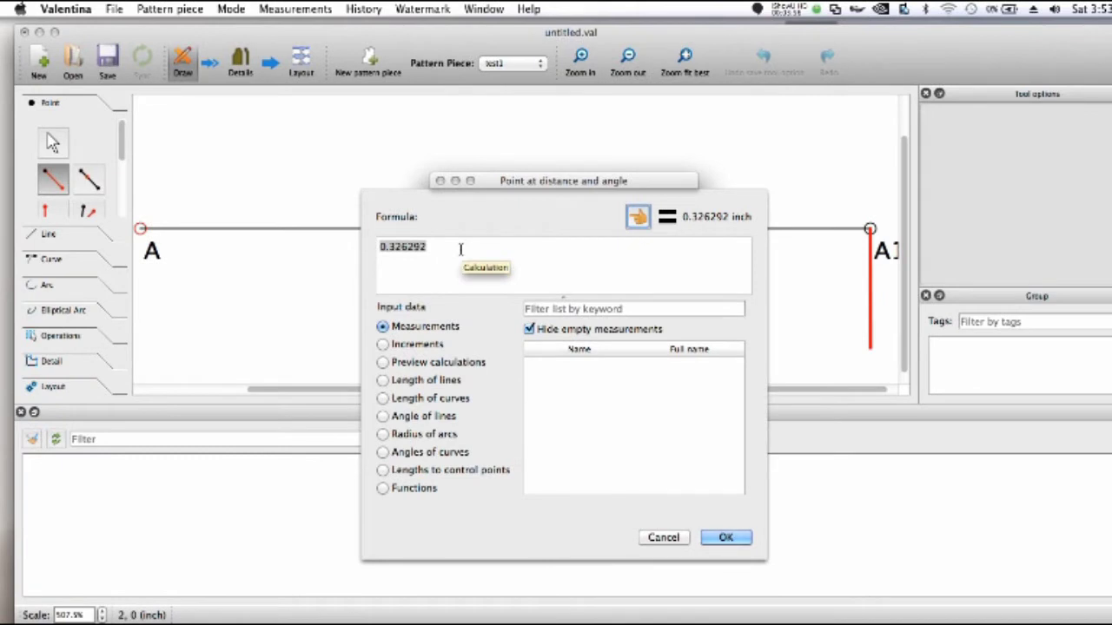
pyautogui.doubleClick(421, 246)
pyautogui.moveTo(420, 246); pyautogui.dragTo(379, 246)
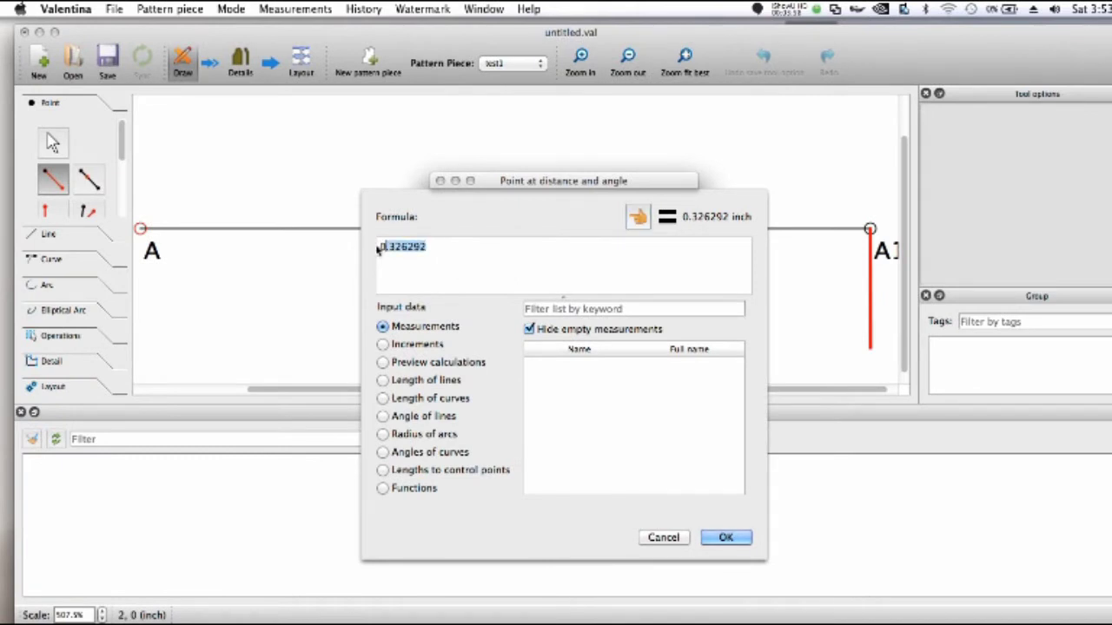
pyautogui.write('2')
pyautogui.press('BackSpace')
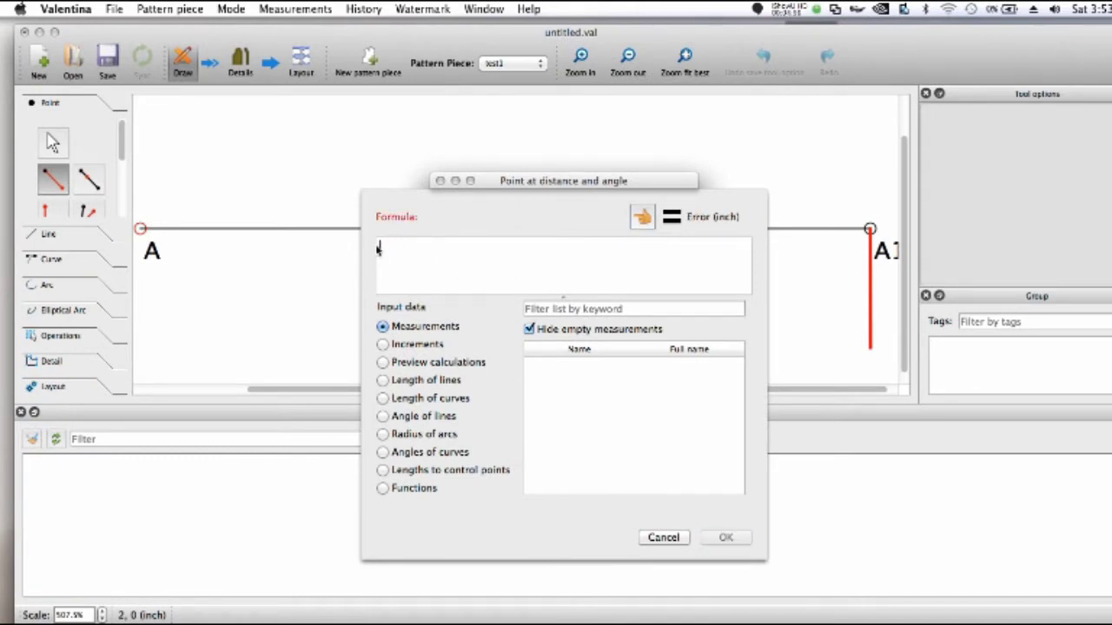
pyautogui.write('2')
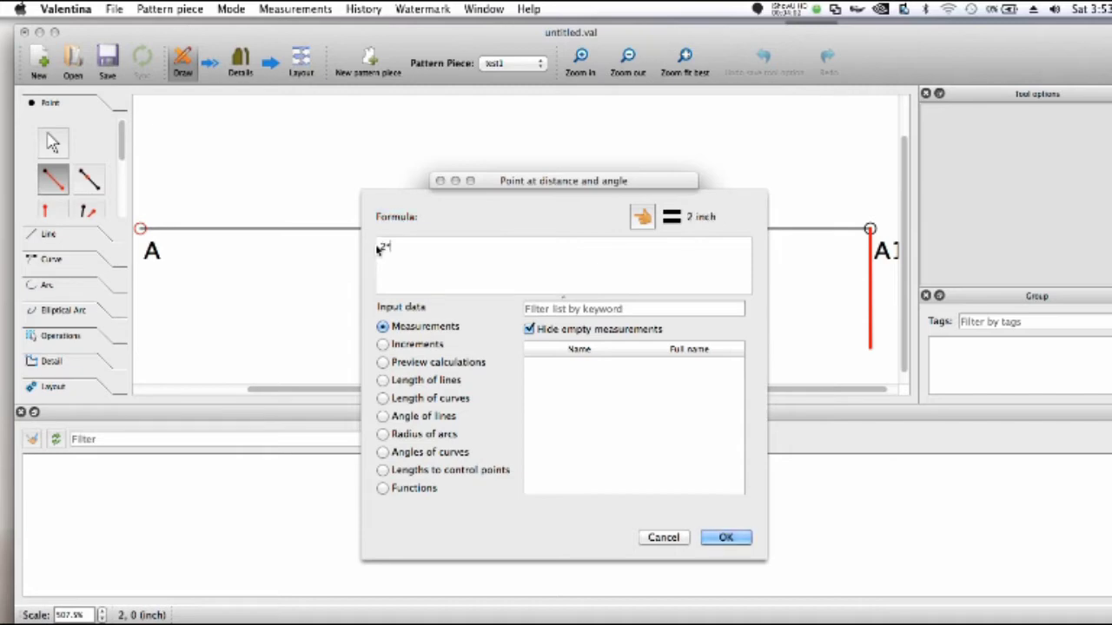
pyautogui.write('"')
pyautogui.click(387, 344)
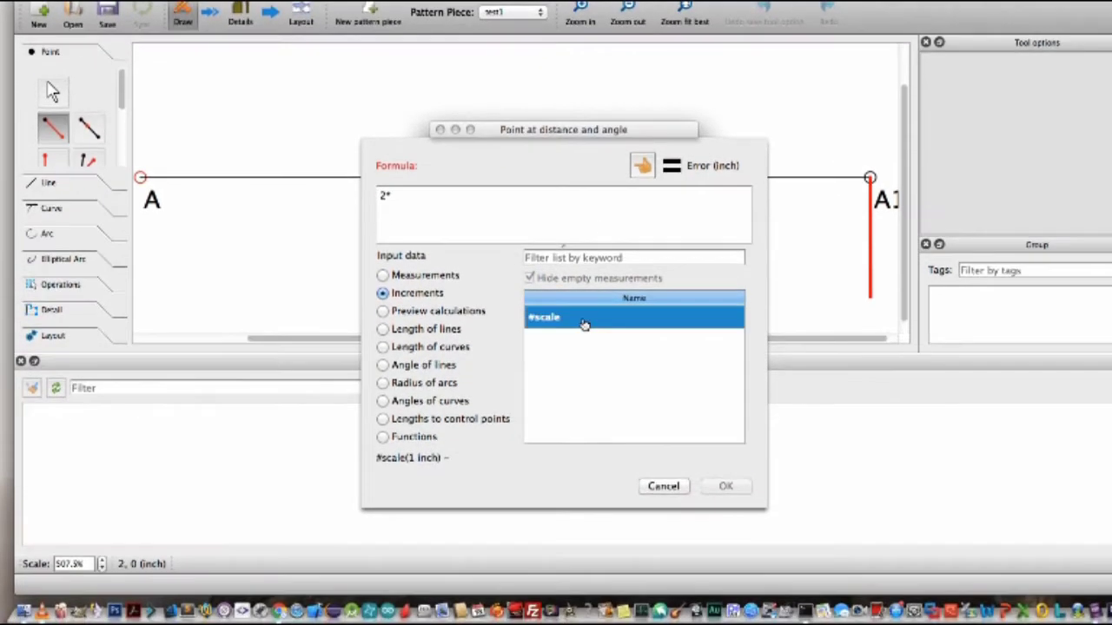
pyautogui.doubleClick(584, 375)
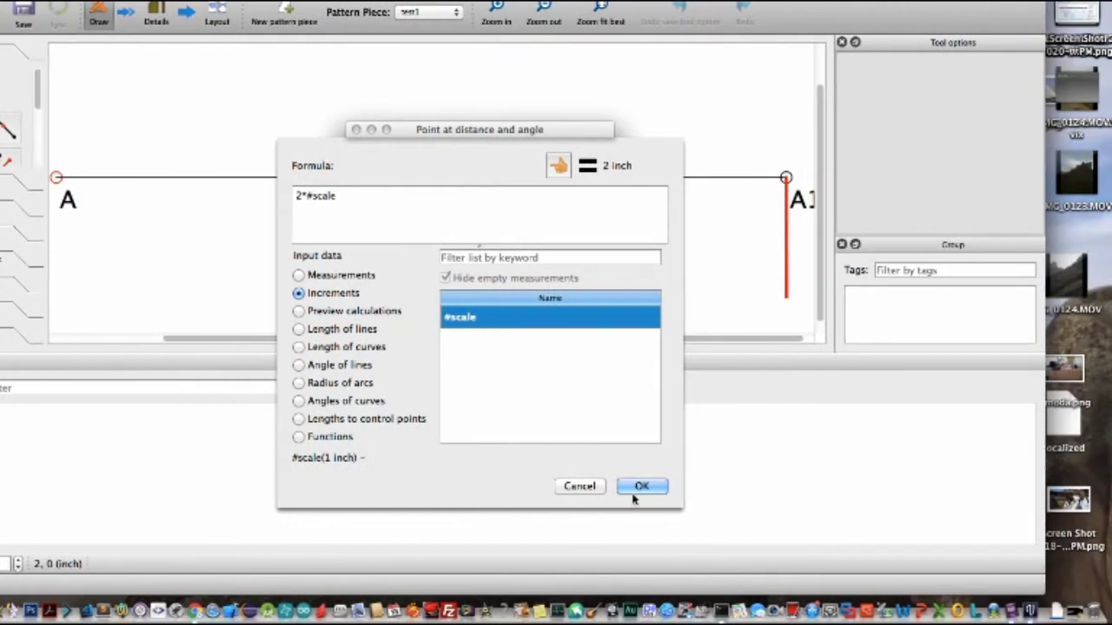
pyautogui.click(720, 487)
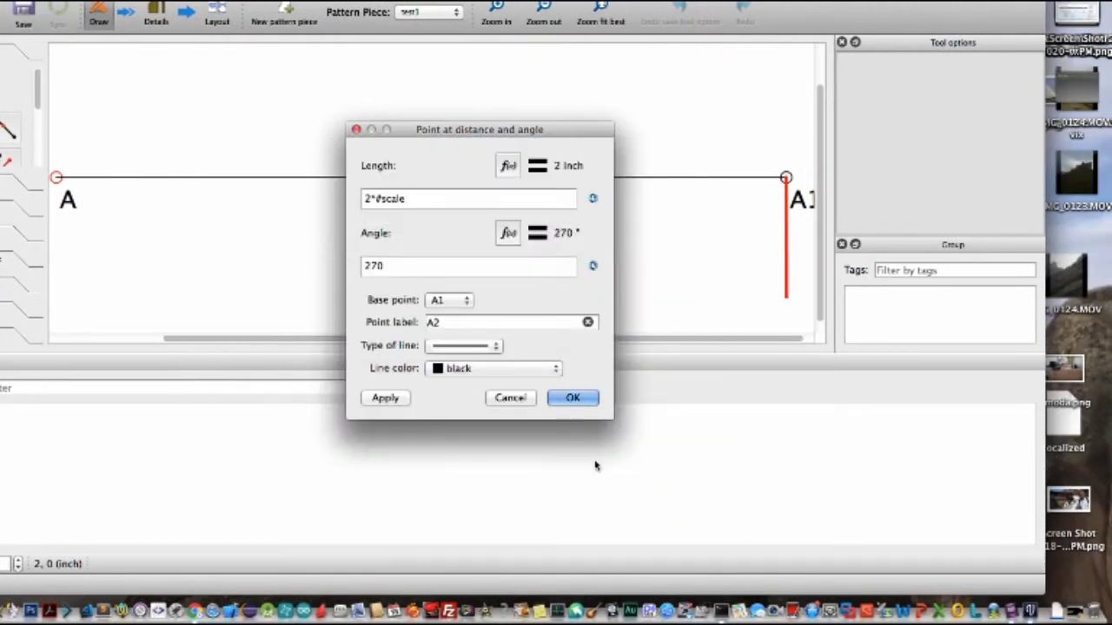
pyautogui.click(571, 401)
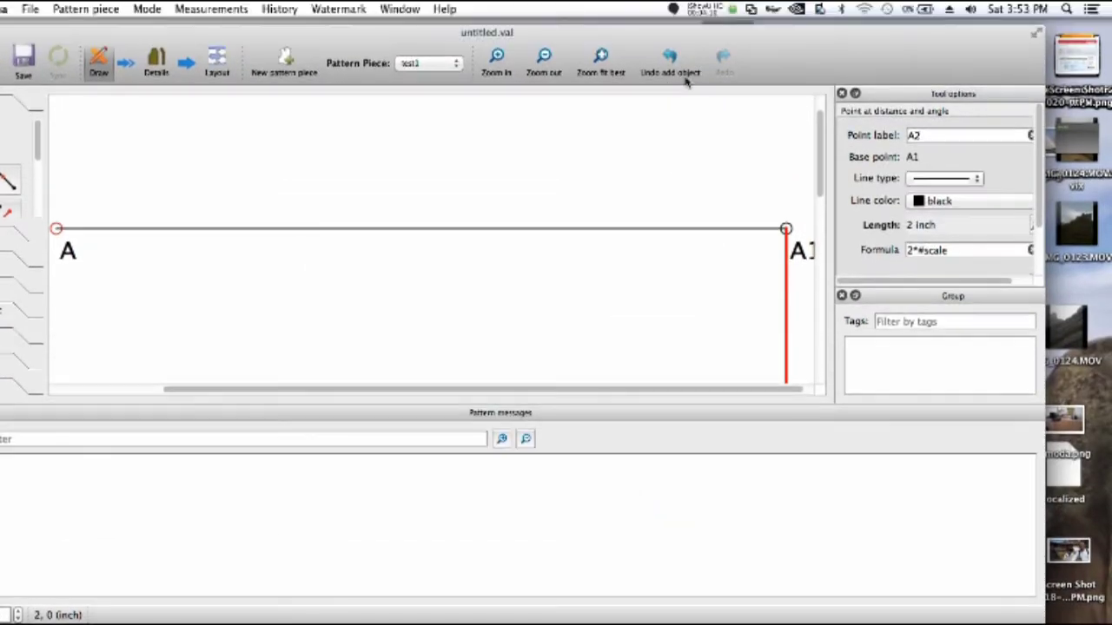
# Begin point A3 from A2, placed down-left of it
pyautogui.click(602, 56)
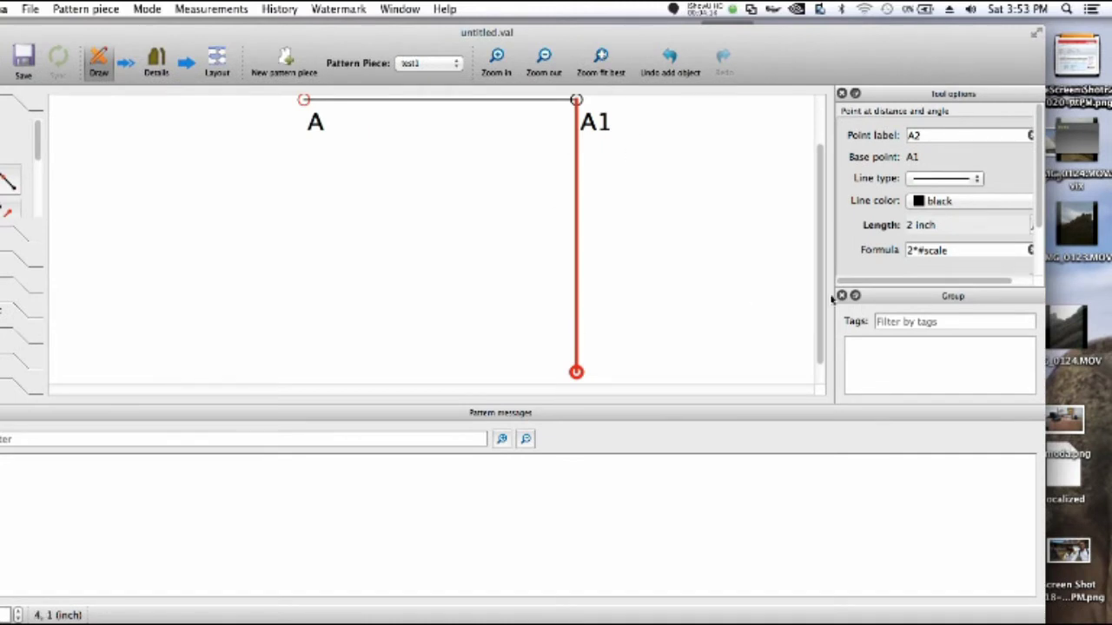
pyautogui.moveTo(821, 295); pyautogui.dragTo(819, 350)
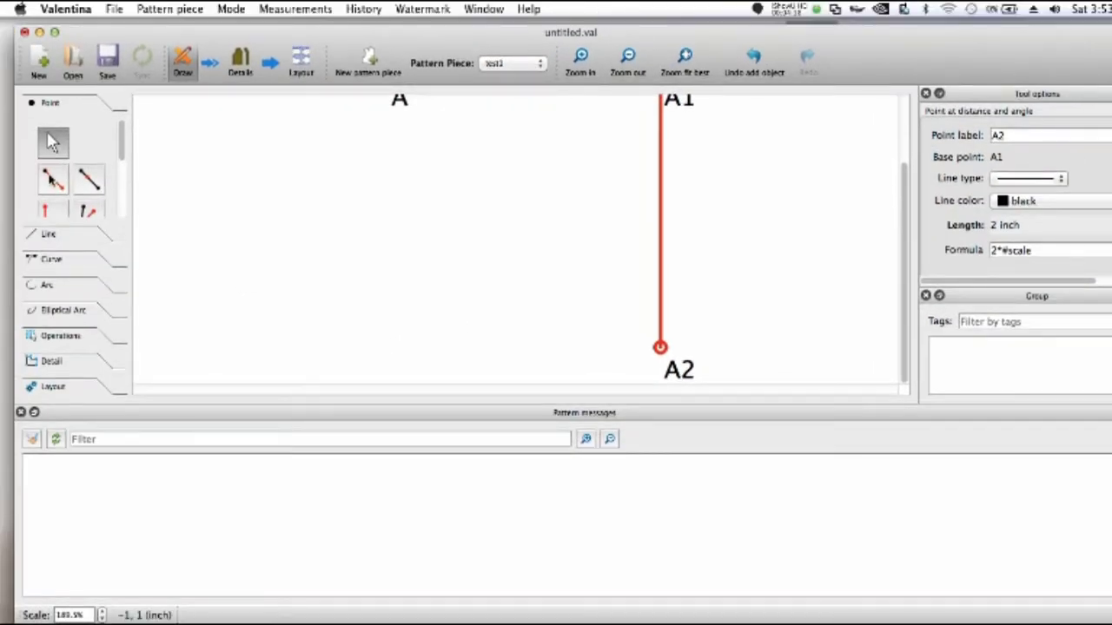
pyautogui.click(53, 179)
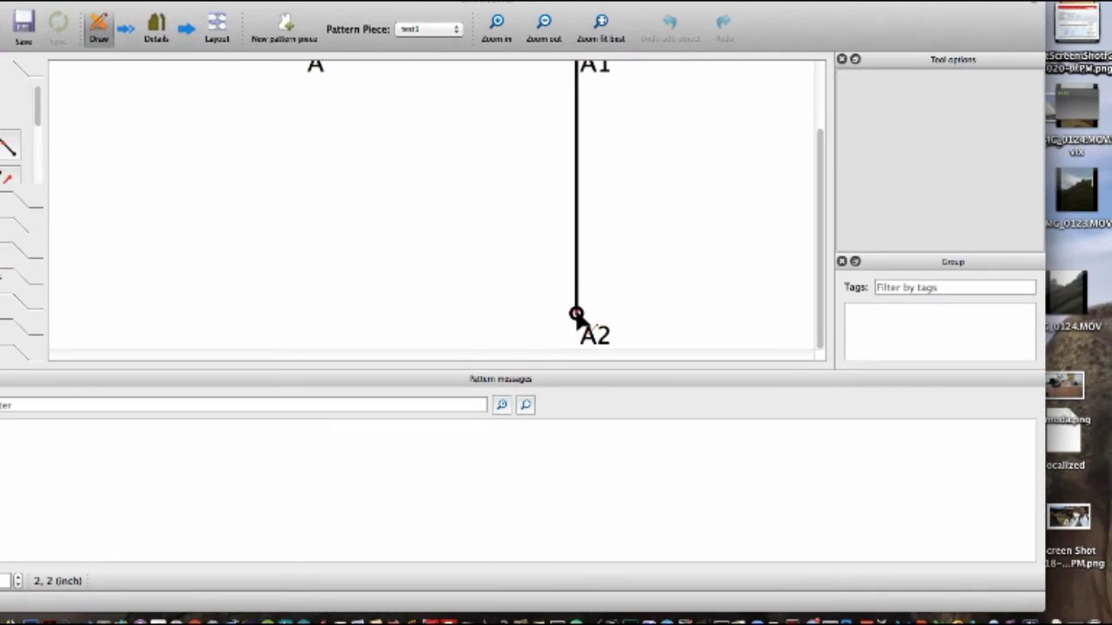
pyautogui.click(577, 315)
pyautogui.click(553, 323)
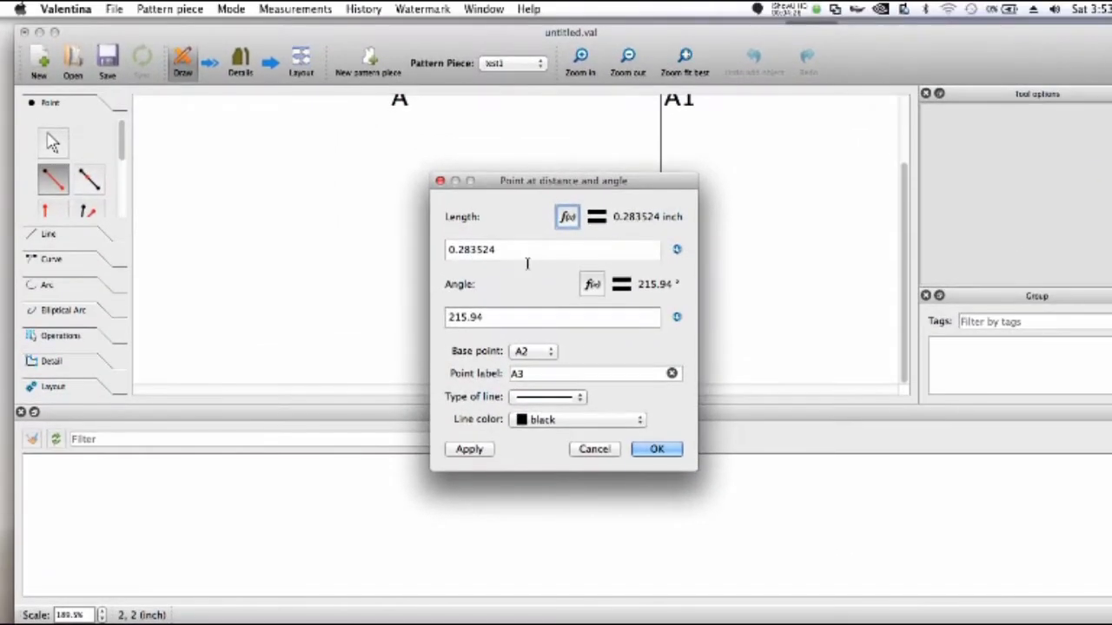
# Set A3's length formula to 0.283524*#scale and create the point
pyautogui.click(563, 216)
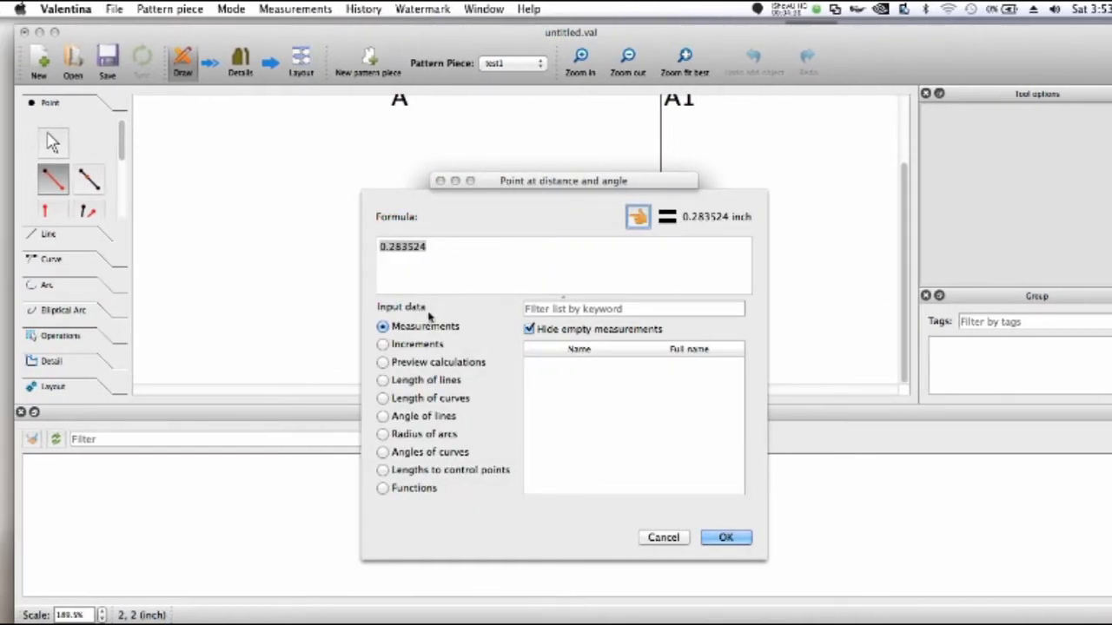
pyautogui.click(443, 250)
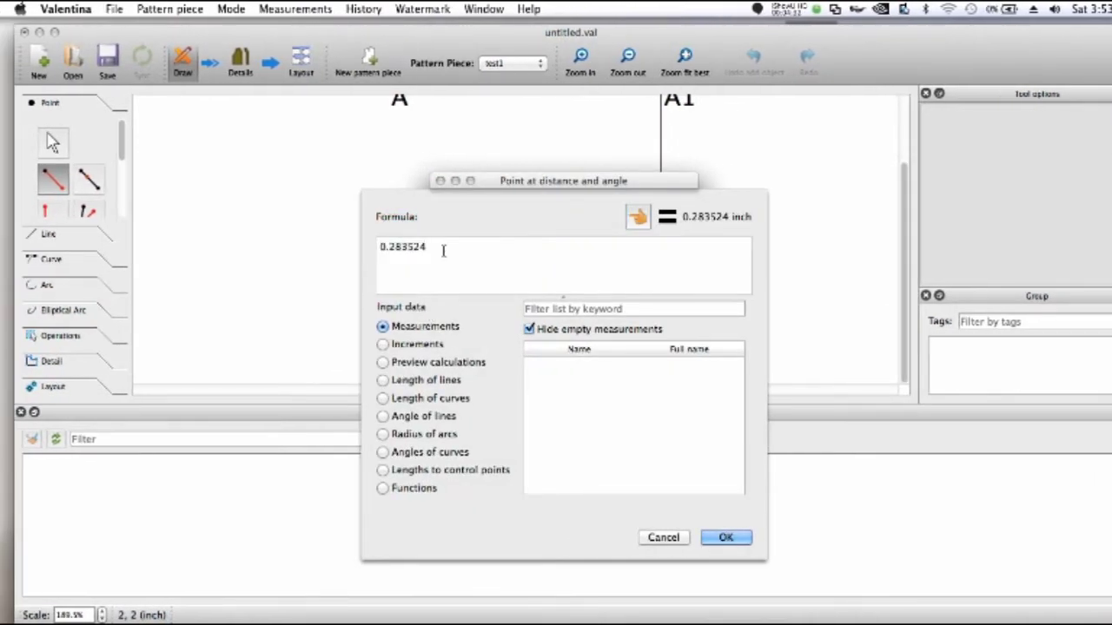
pyautogui.write('*')
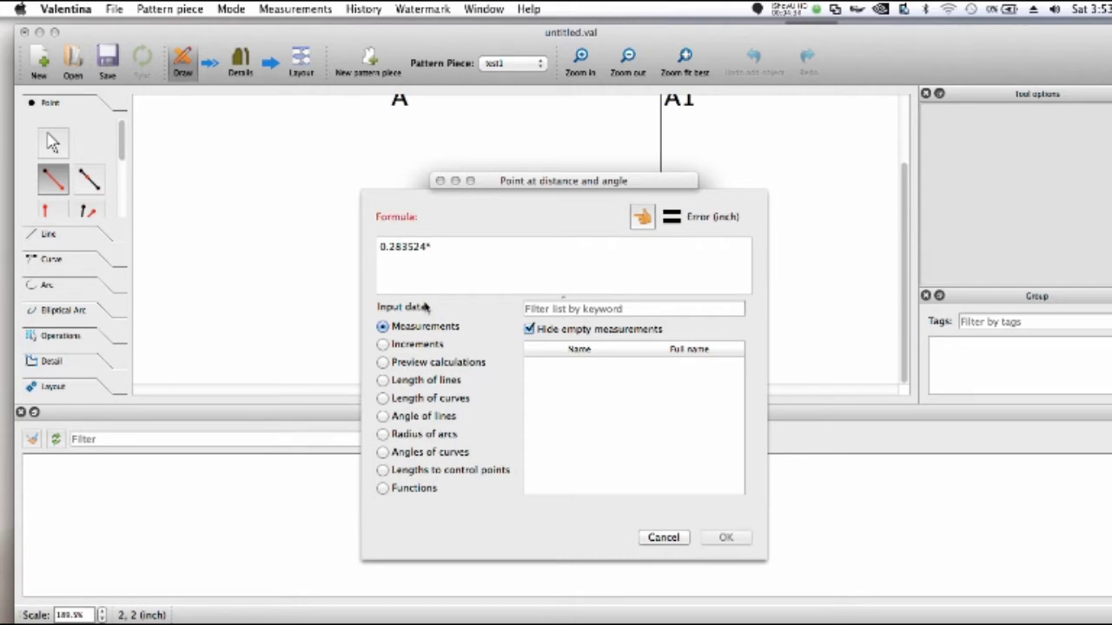
pyautogui.click(402, 344)
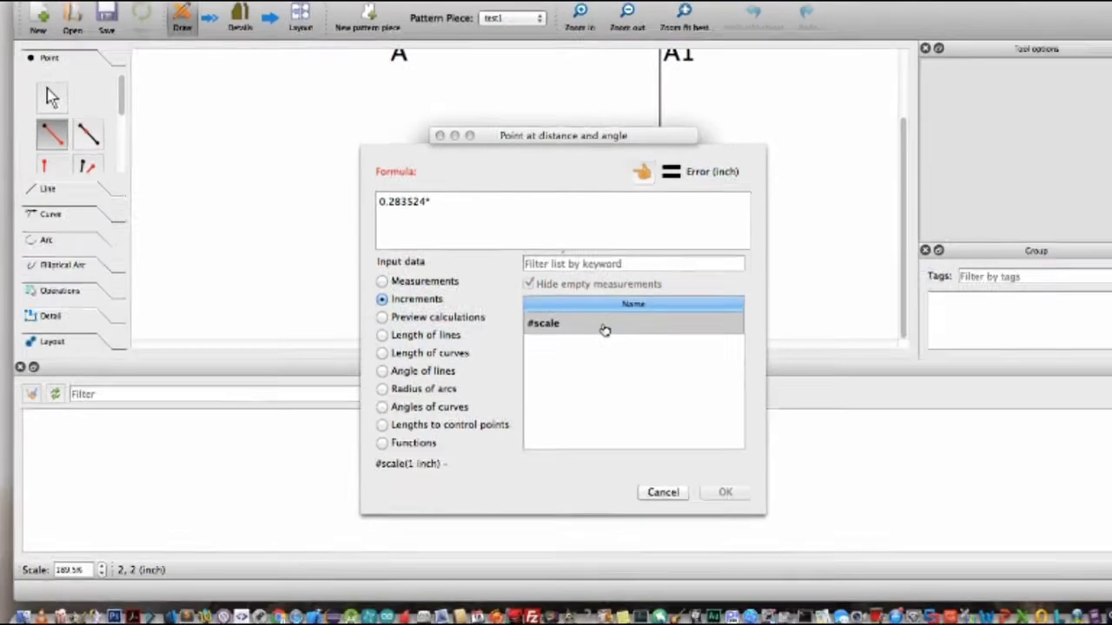
pyautogui.doubleClick(605, 330)
pyautogui.click(725, 492)
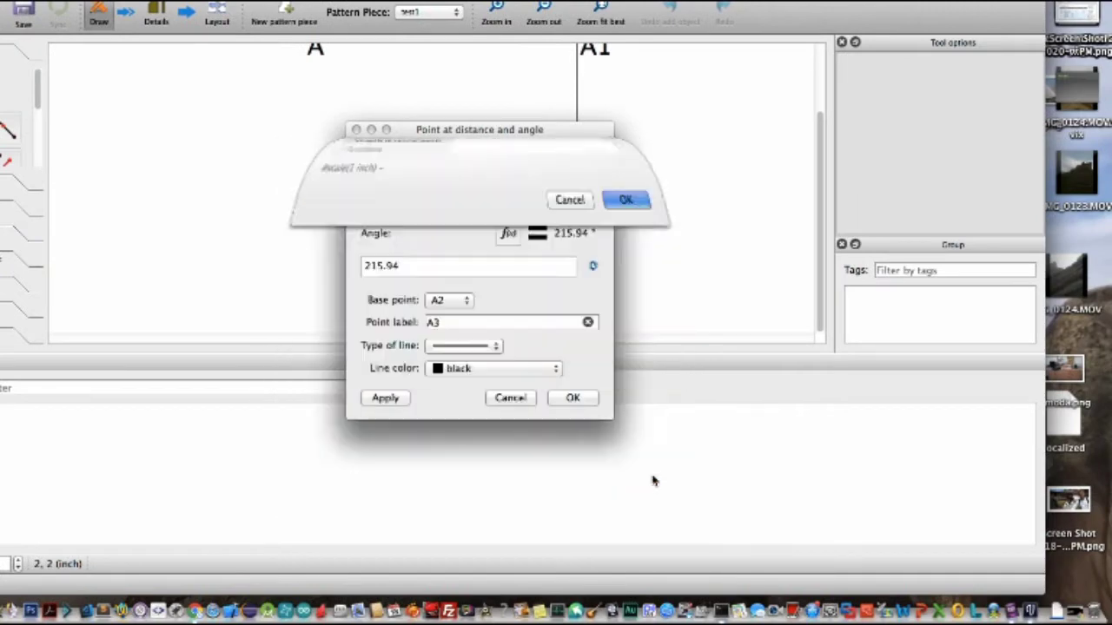
pyautogui.click(583, 403)
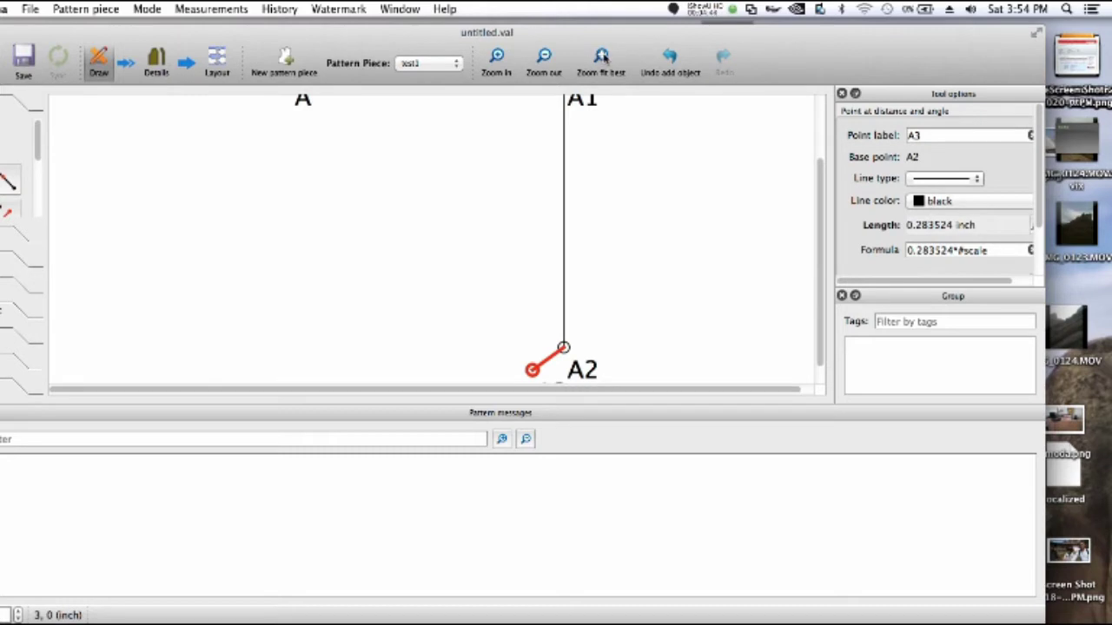
pyautogui.click(602, 58)
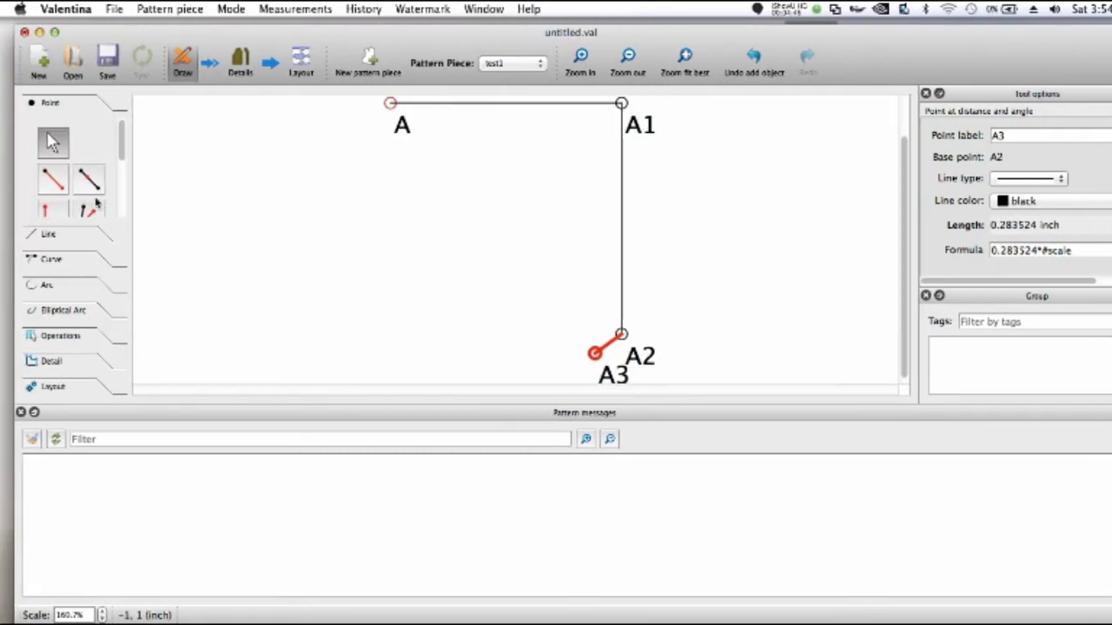
# Start point A4 from A3 at angle 180° with length 1.2
pyautogui.click(53, 178)
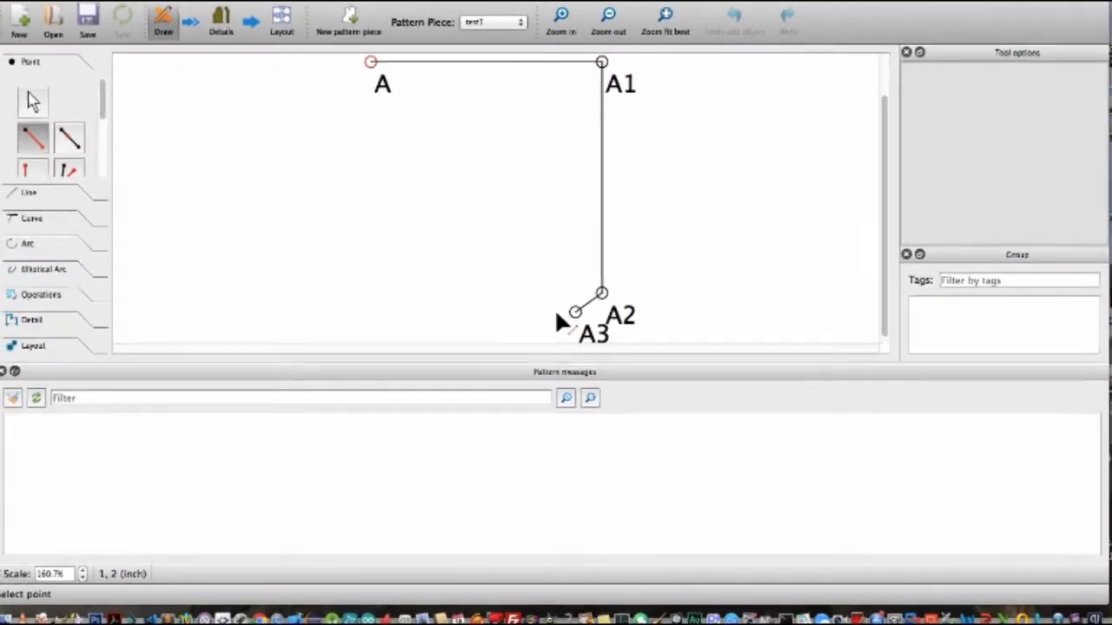
pyautogui.click(572, 312)
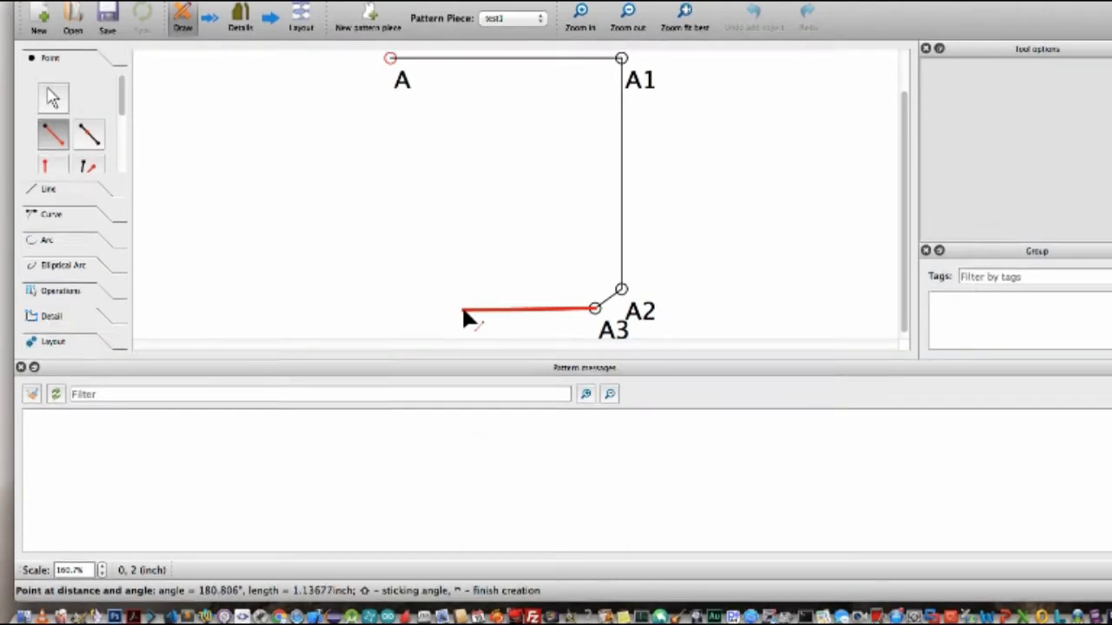
pyautogui.click(463, 310)
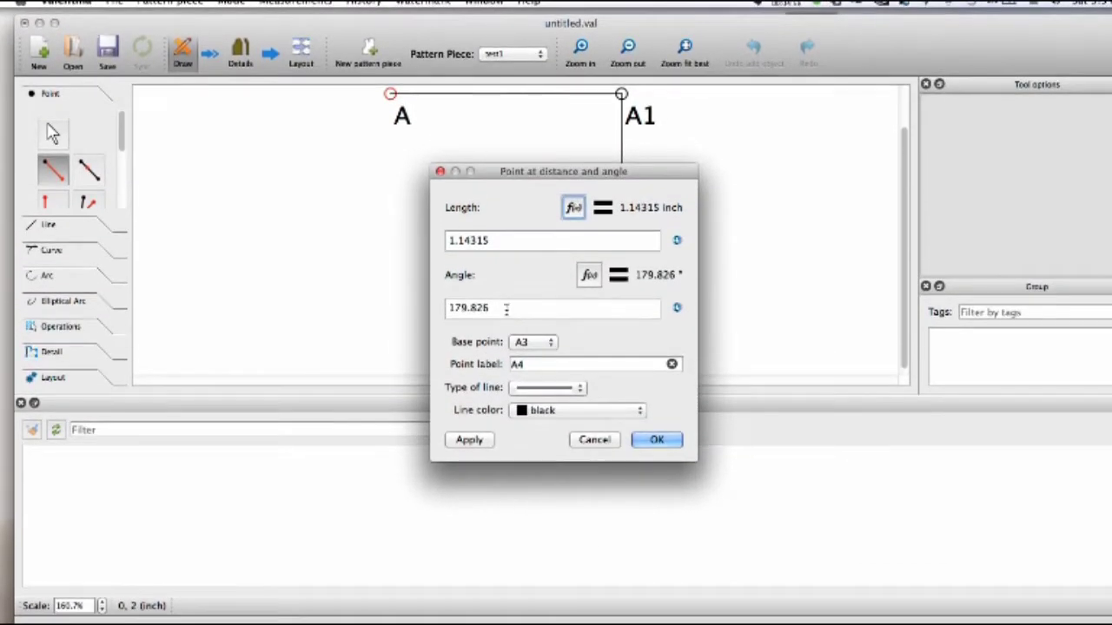
pyautogui.moveTo(488, 310); pyautogui.dragTo(439, 300)
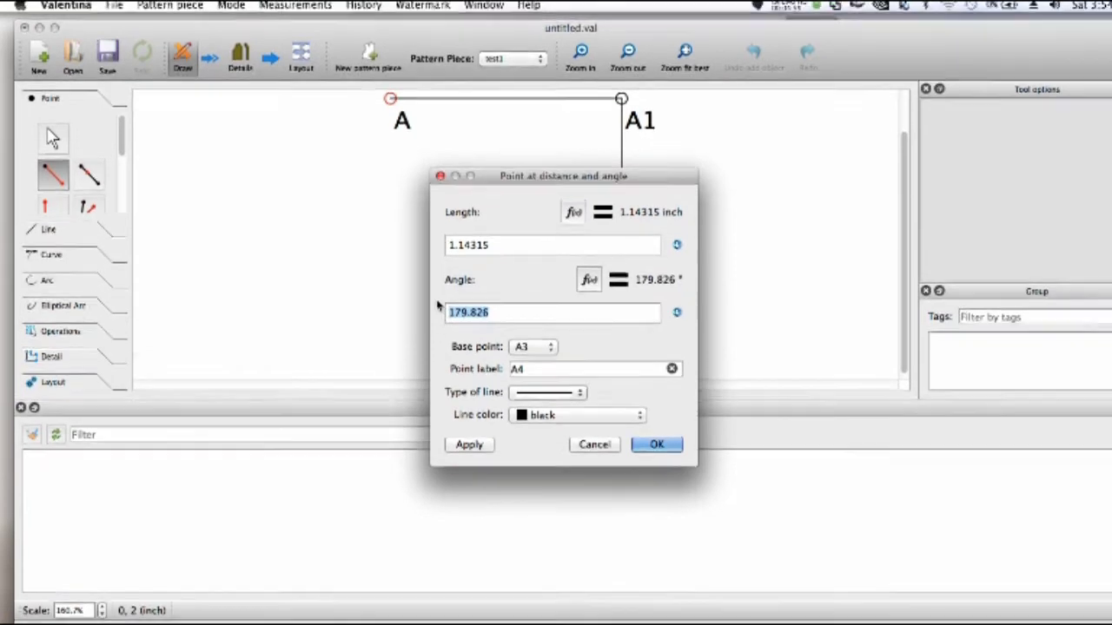
pyautogui.write('180')
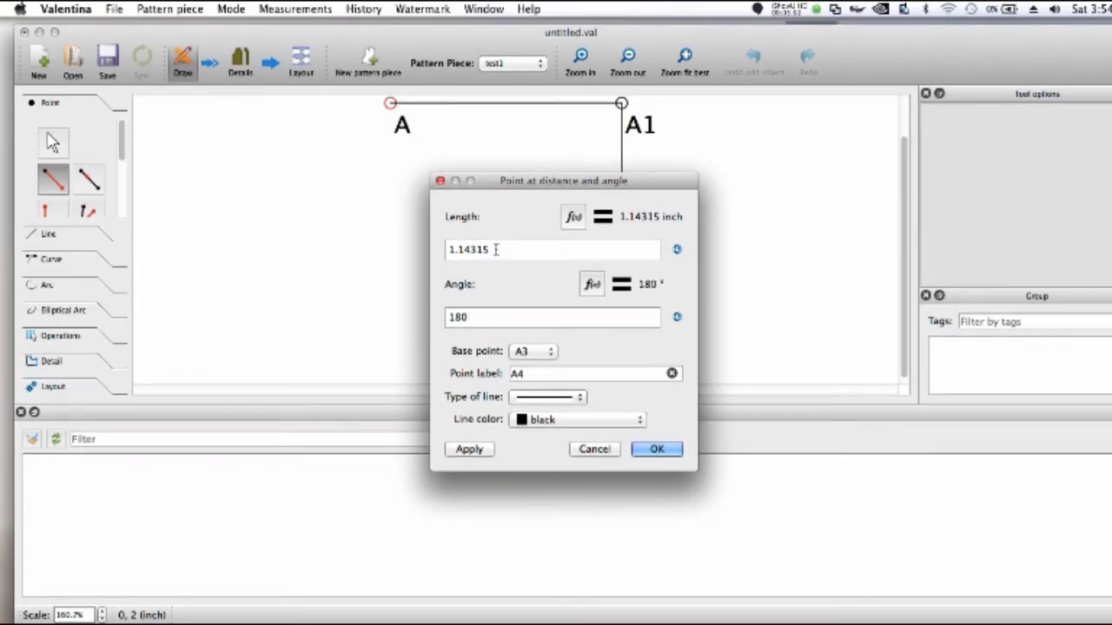
pyautogui.click(496, 250)
pyautogui.moveTo(495, 252); pyautogui.dragTo(453, 252)
pyautogui.write('1.2')
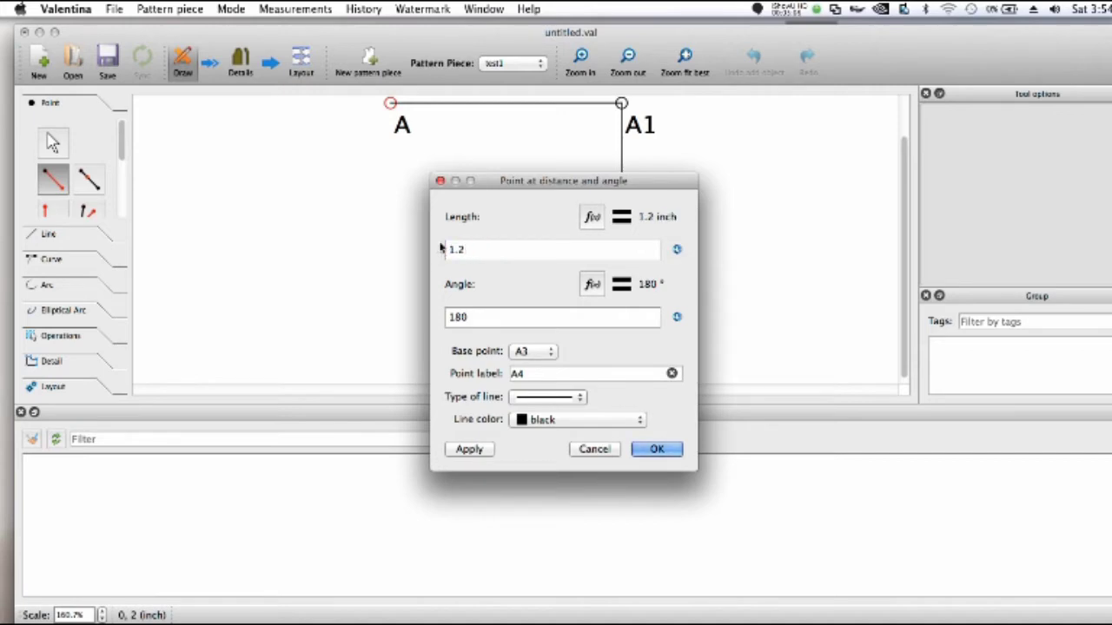
# Make A4's length formula 1.2*#scale and create the point
pyautogui.click(594, 216)
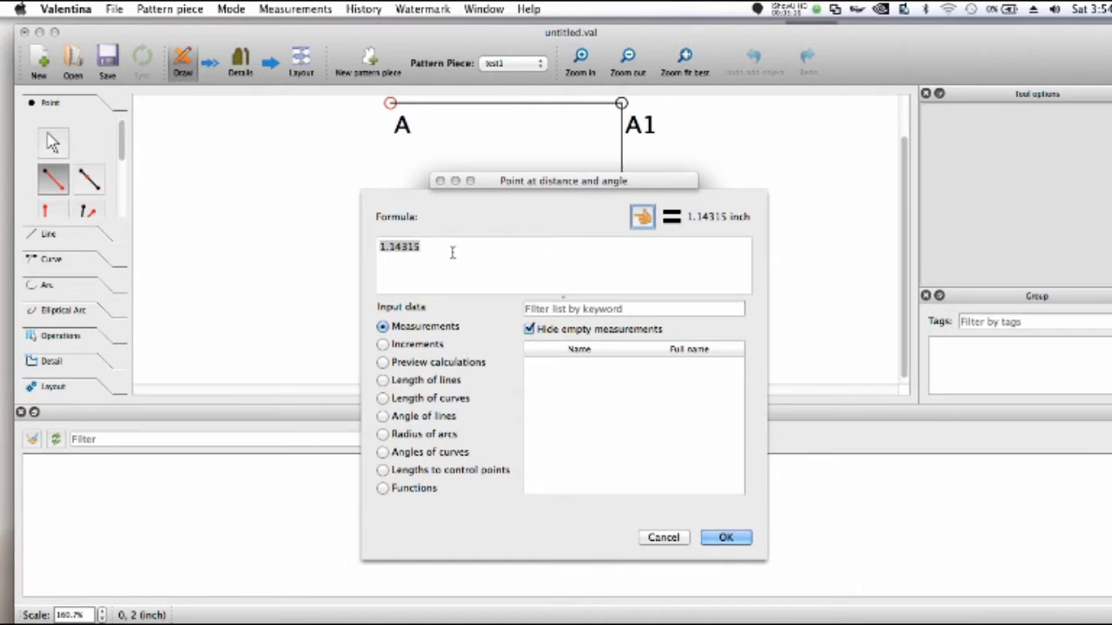
pyautogui.click(418, 247)
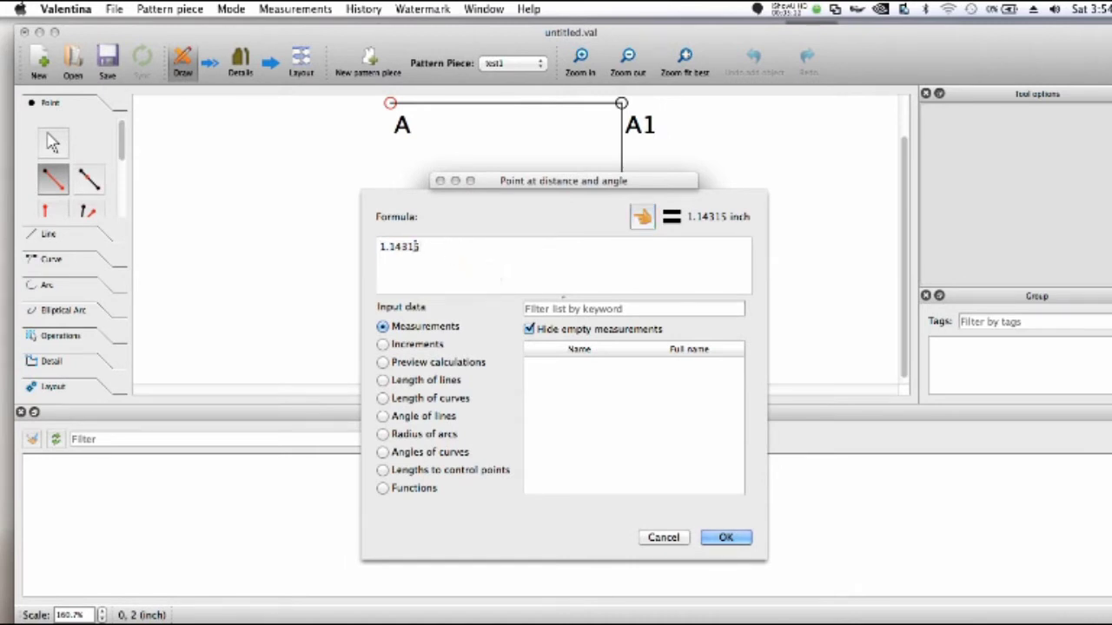
pyautogui.write('1.2*')
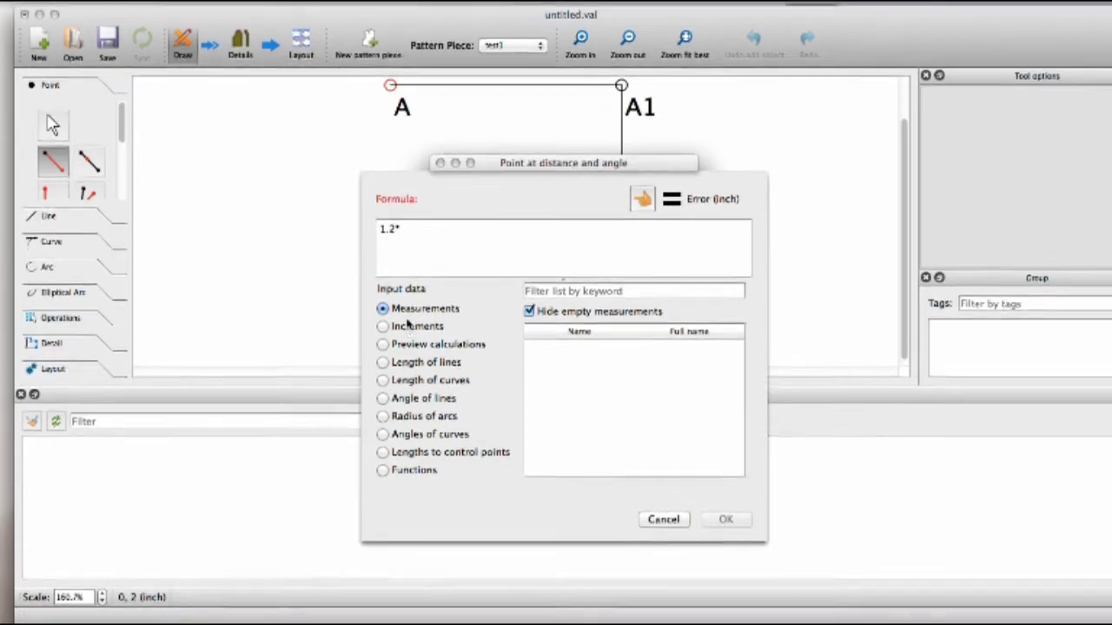
pyautogui.click(409, 346)
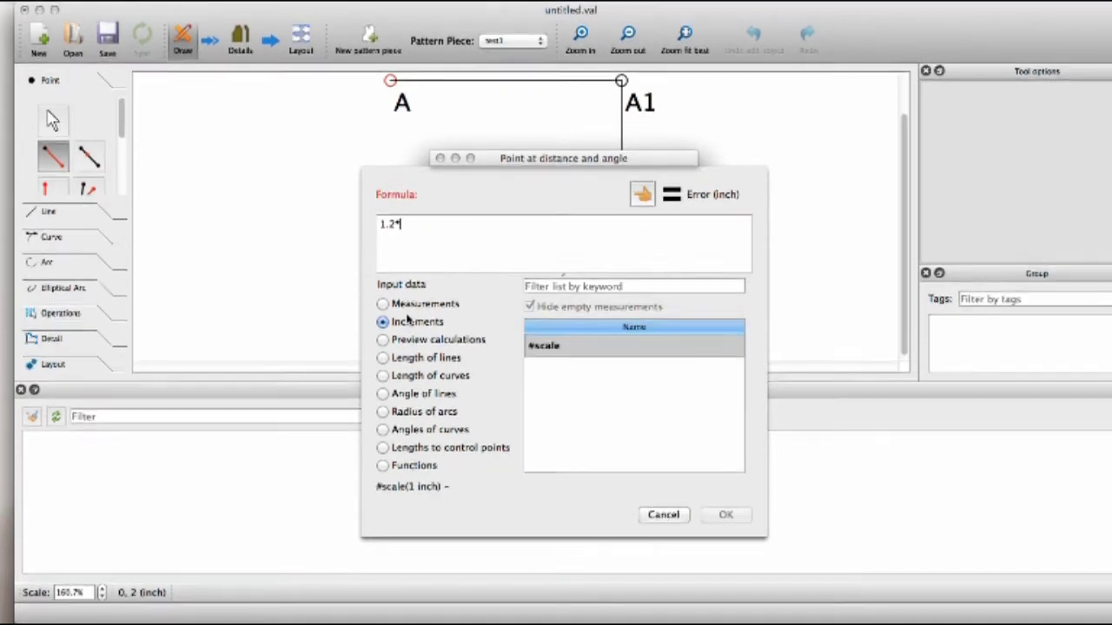
pyautogui.doubleClick(587, 373)
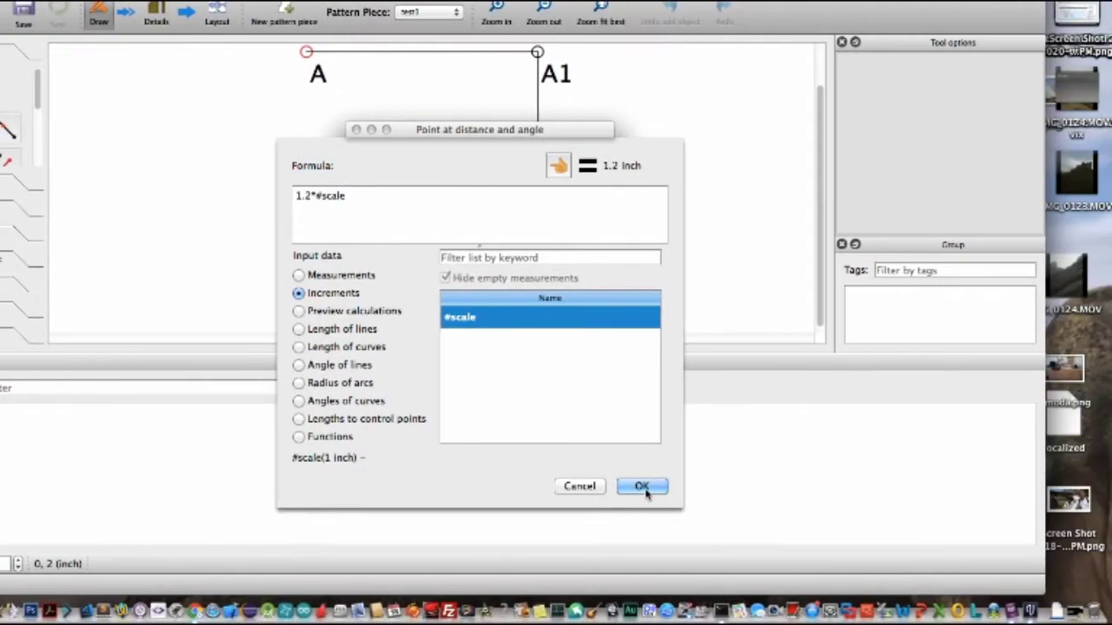
pyautogui.click(725, 487)
pyautogui.click(576, 401)
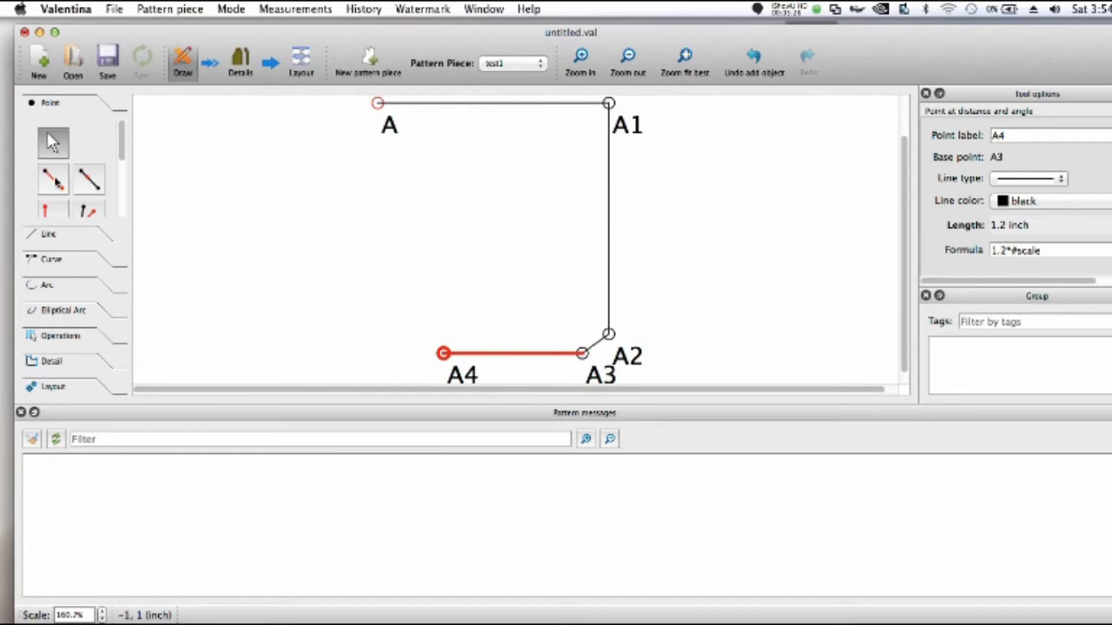
pyautogui.click(52, 178)
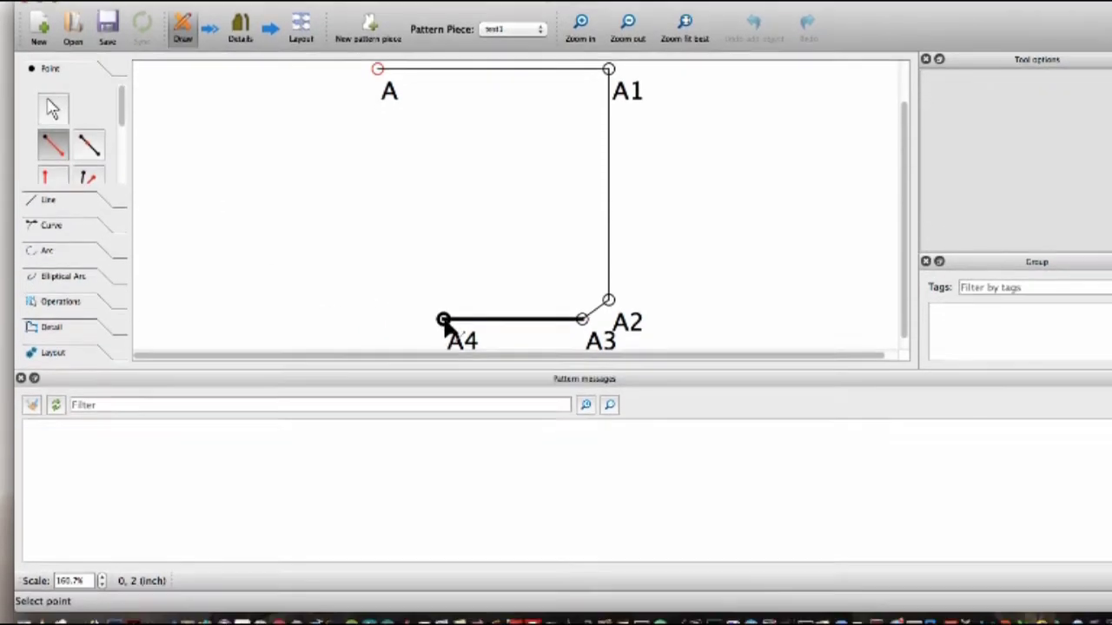
# Start point A5 from A4 with angle 90° and length 1.25
pyautogui.click(443, 321)
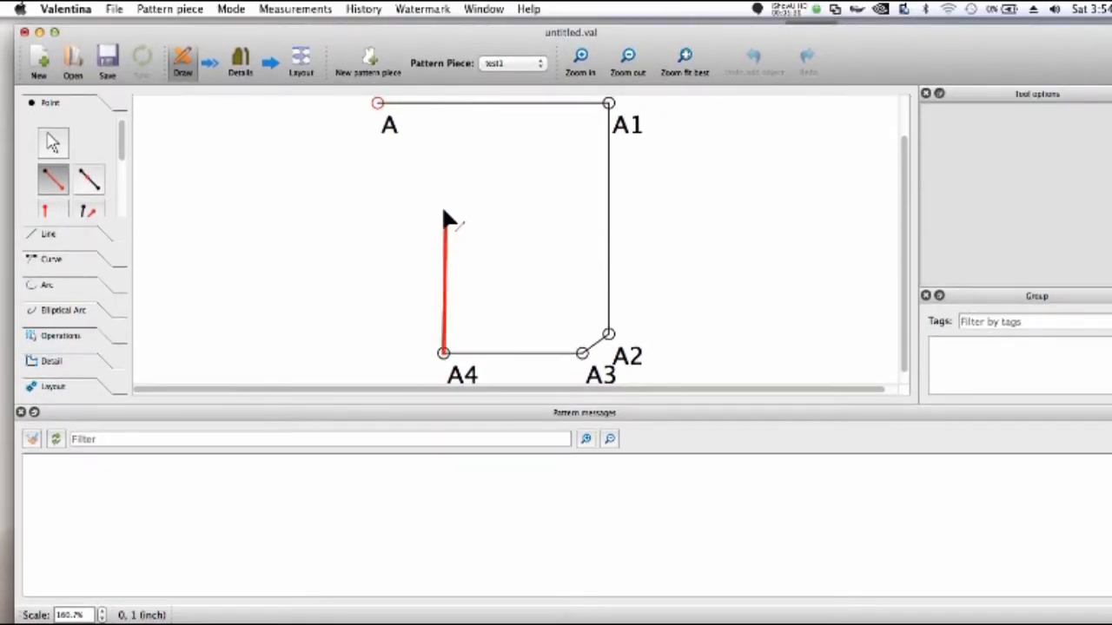
pyautogui.click(442, 211)
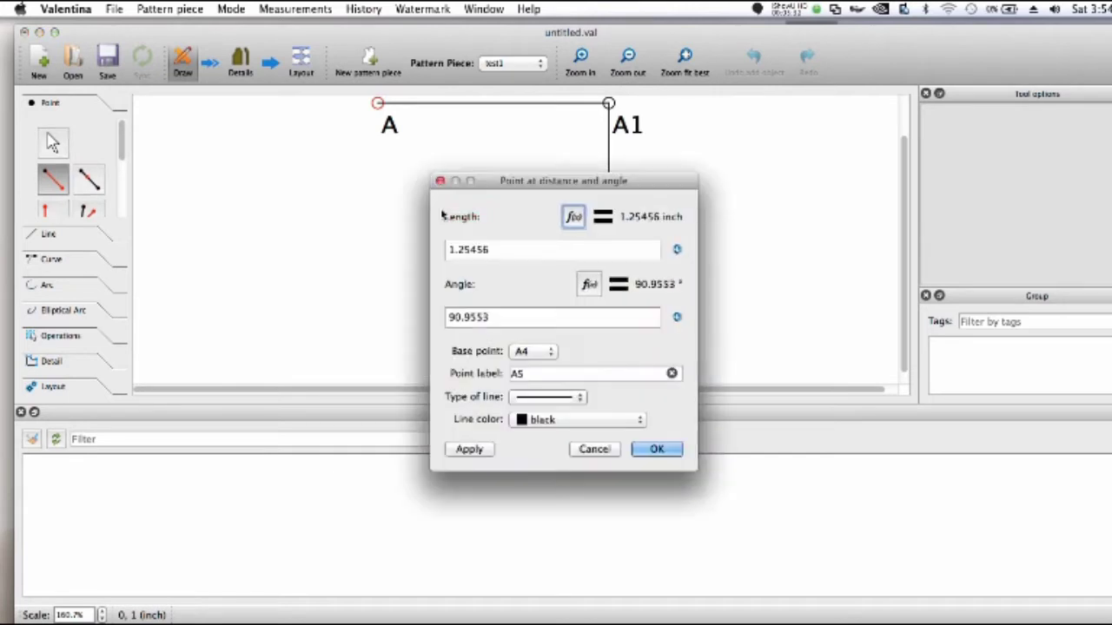
pyautogui.moveTo(495, 317); pyautogui.dragTo(443, 319)
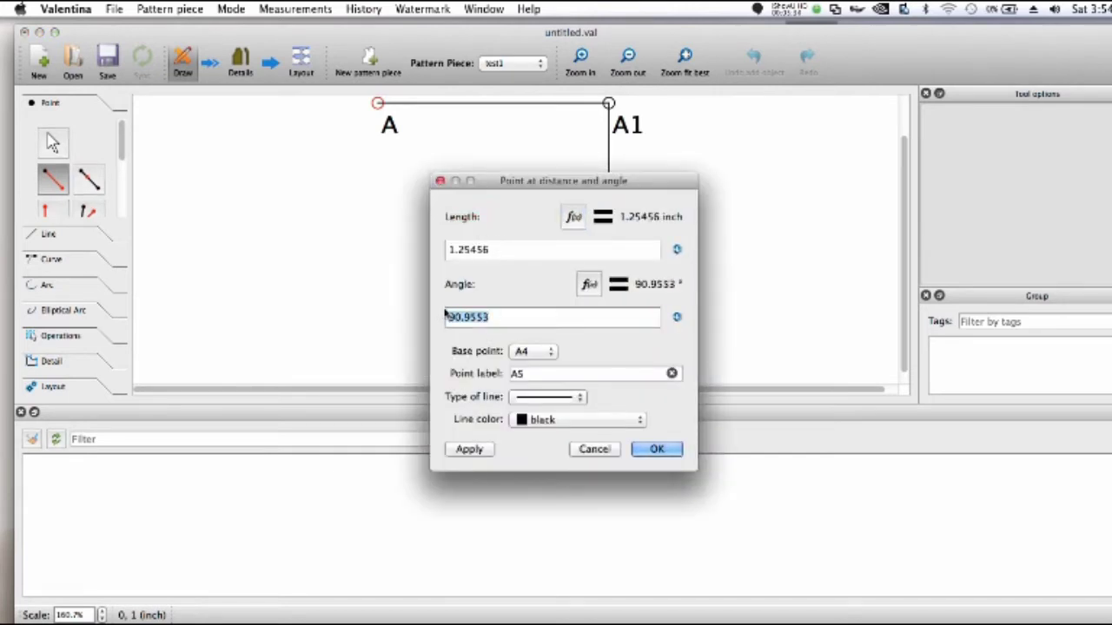
pyautogui.write('90')
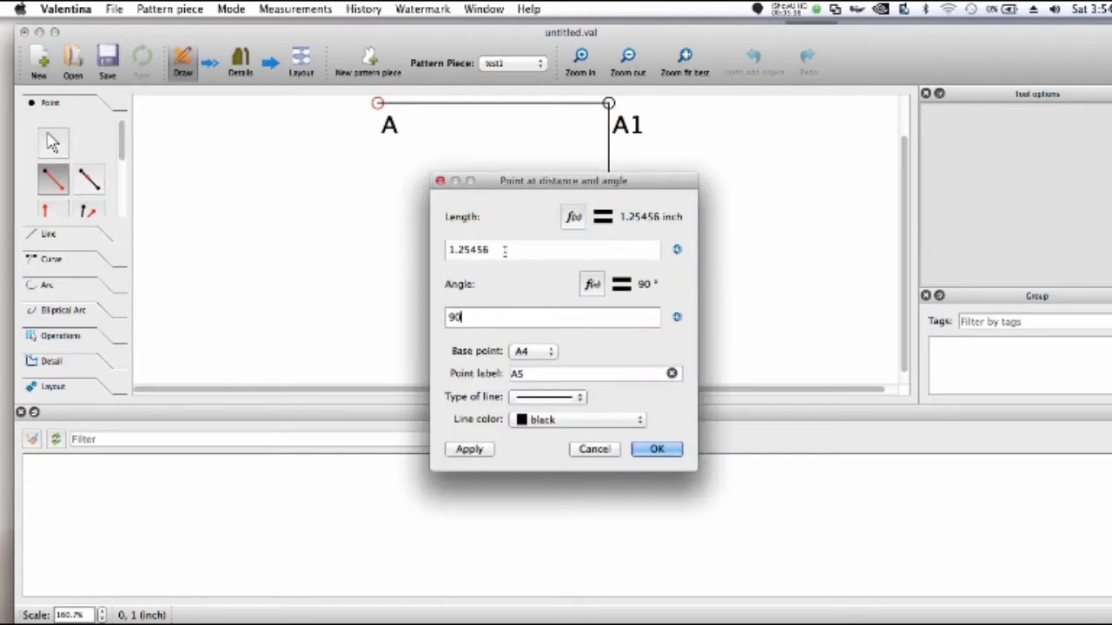
pyautogui.moveTo(502, 250); pyautogui.dragTo(442, 250)
pyautogui.write('1.25')
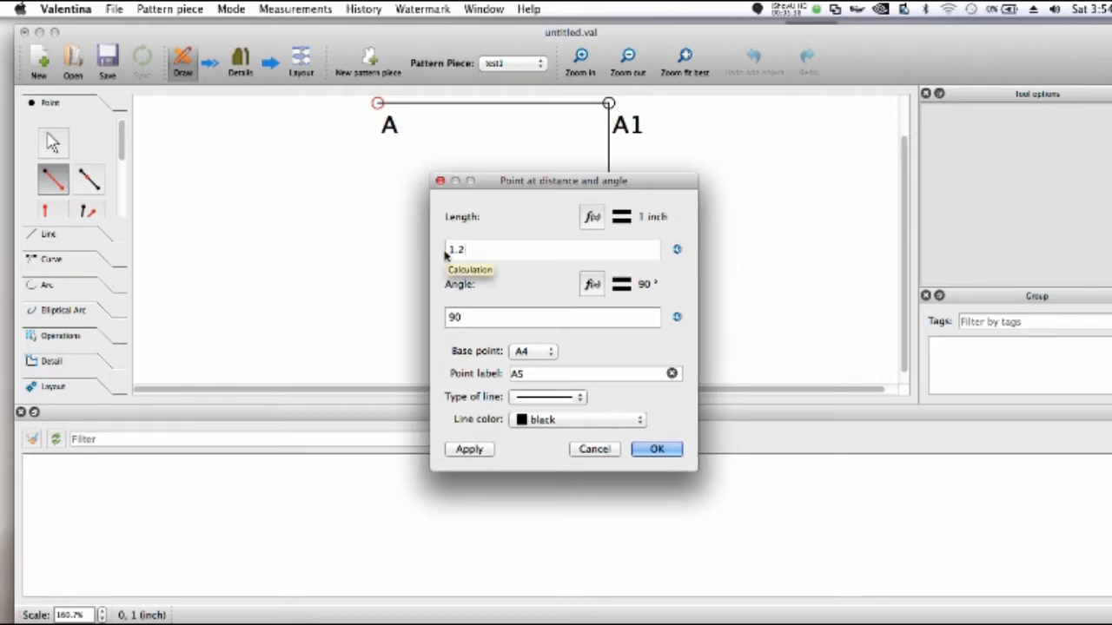
# Enter a #scale-based length formula and create point A5
pyautogui.click(593, 217)
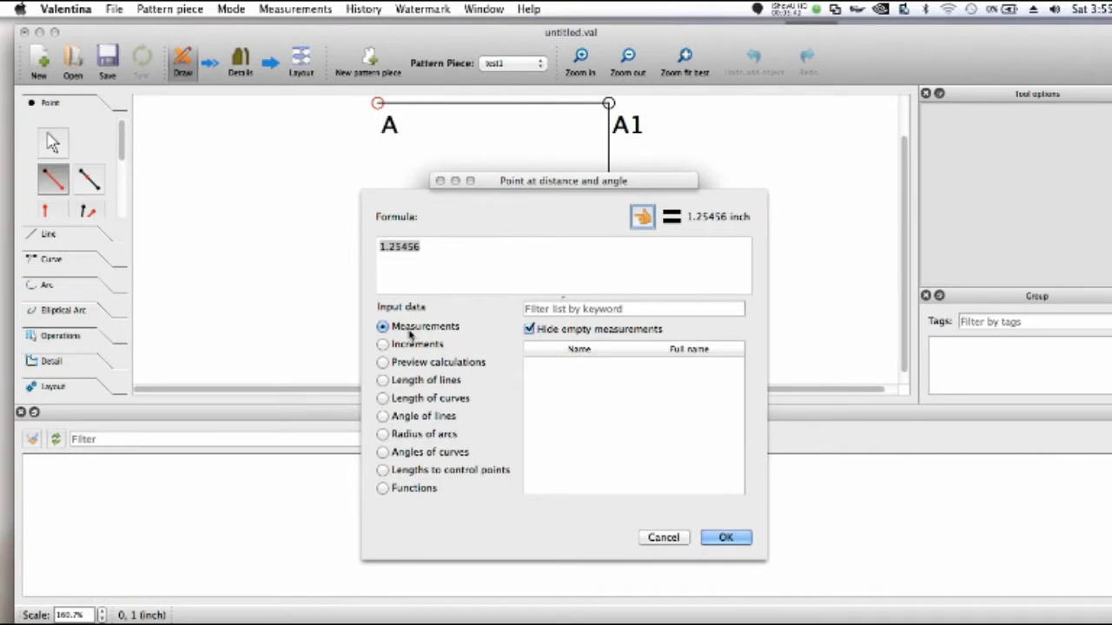
pyautogui.click(438, 253)
pyautogui.moveTo(444, 246); pyautogui.dragTo(382, 248)
pyautogui.write('11.2')
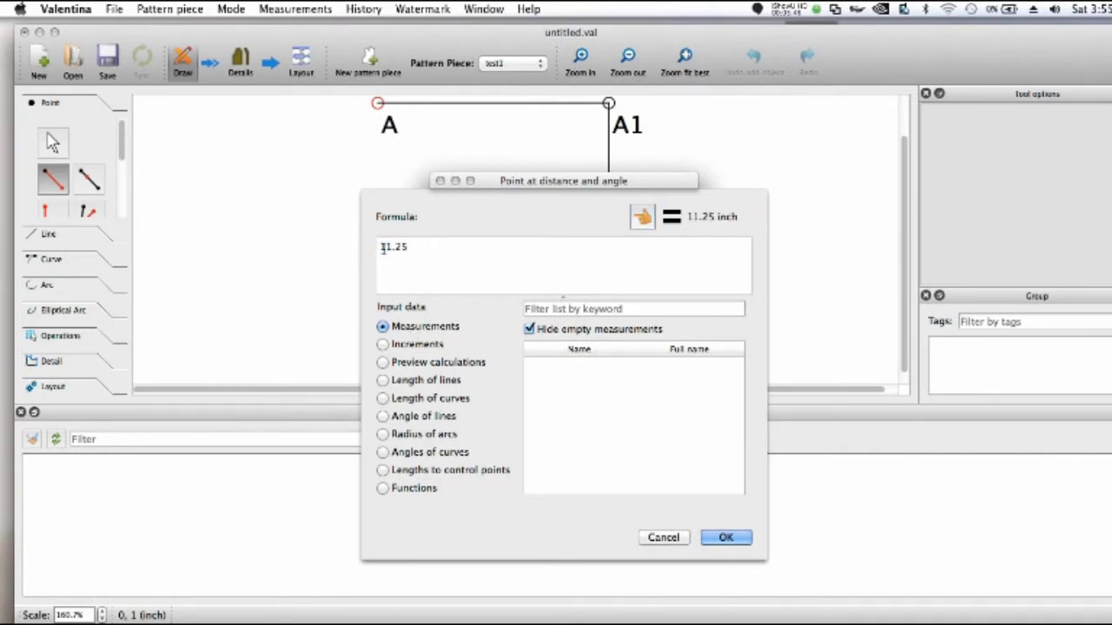
pyautogui.write('5*')
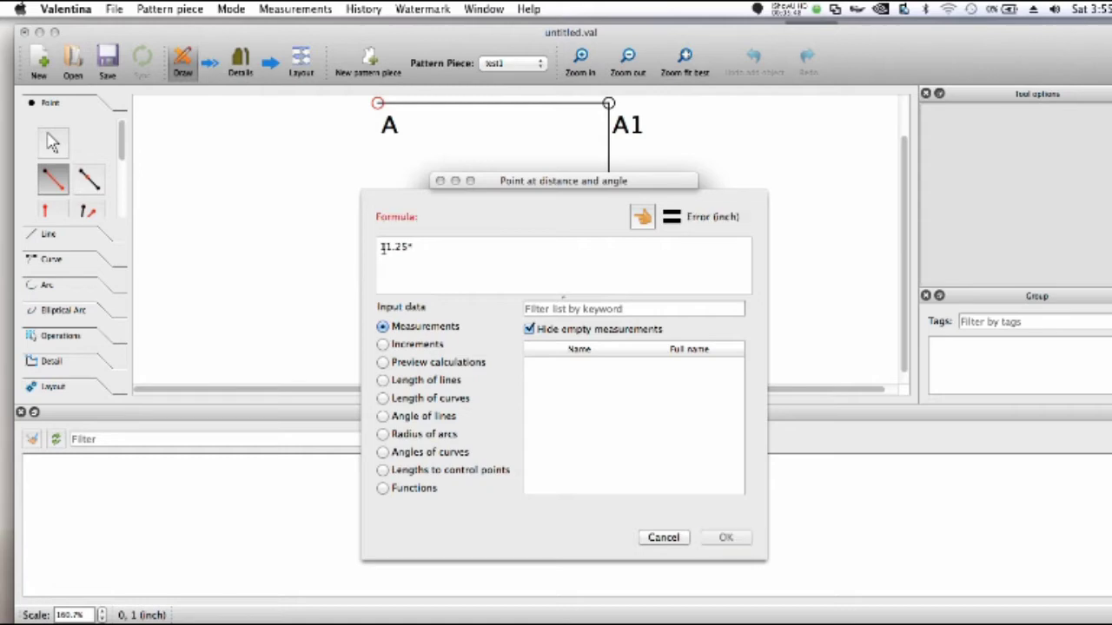
pyautogui.click(382, 345)
pyautogui.doubleClick(652, 368)
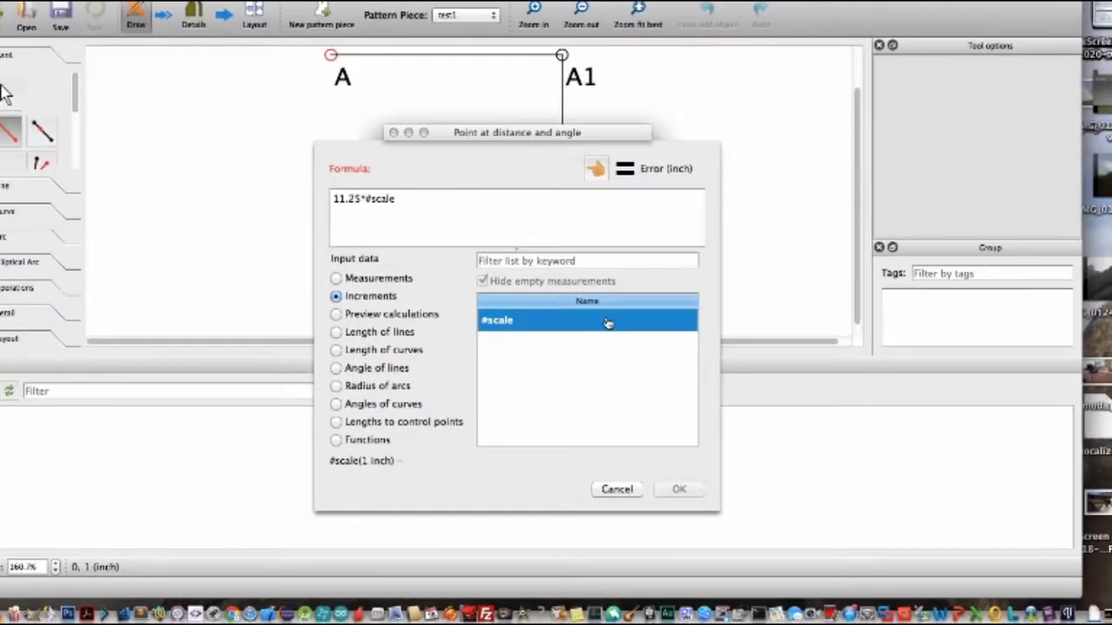
pyautogui.click(641, 486)
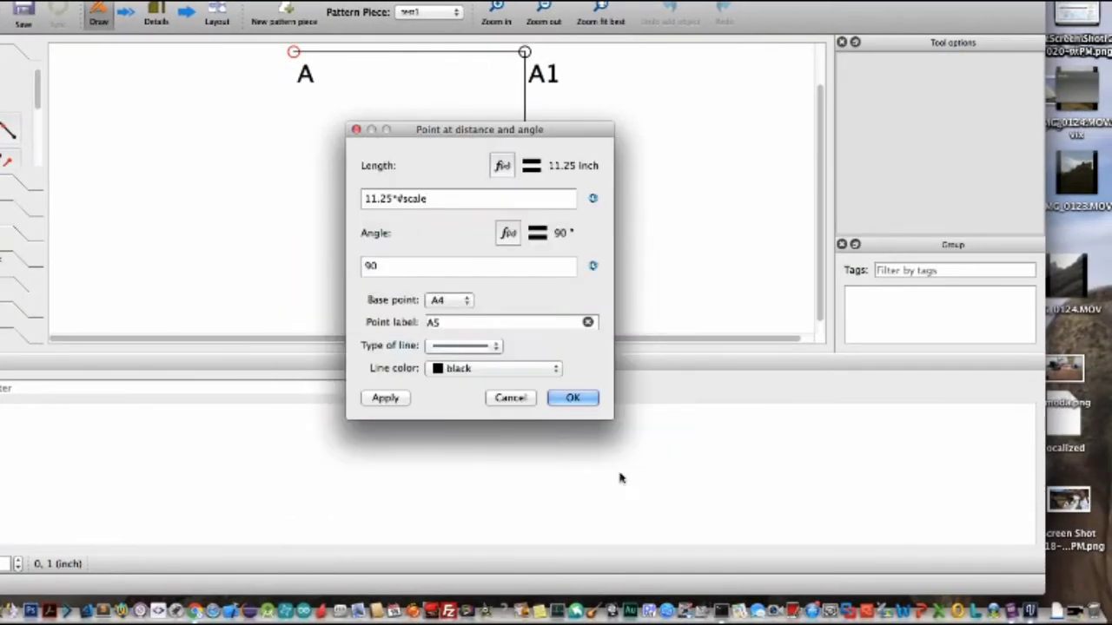
pyautogui.click(582, 400)
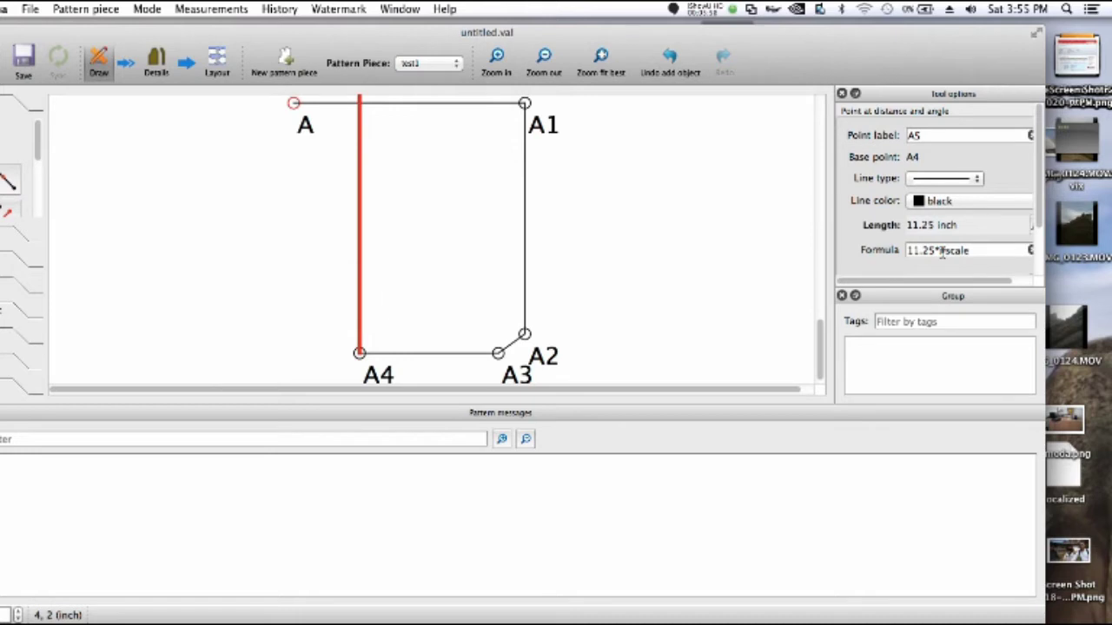
# Correct A5's length formula to 1.25*#scale and begin point A6 toward A
pyautogui.click(917, 252)
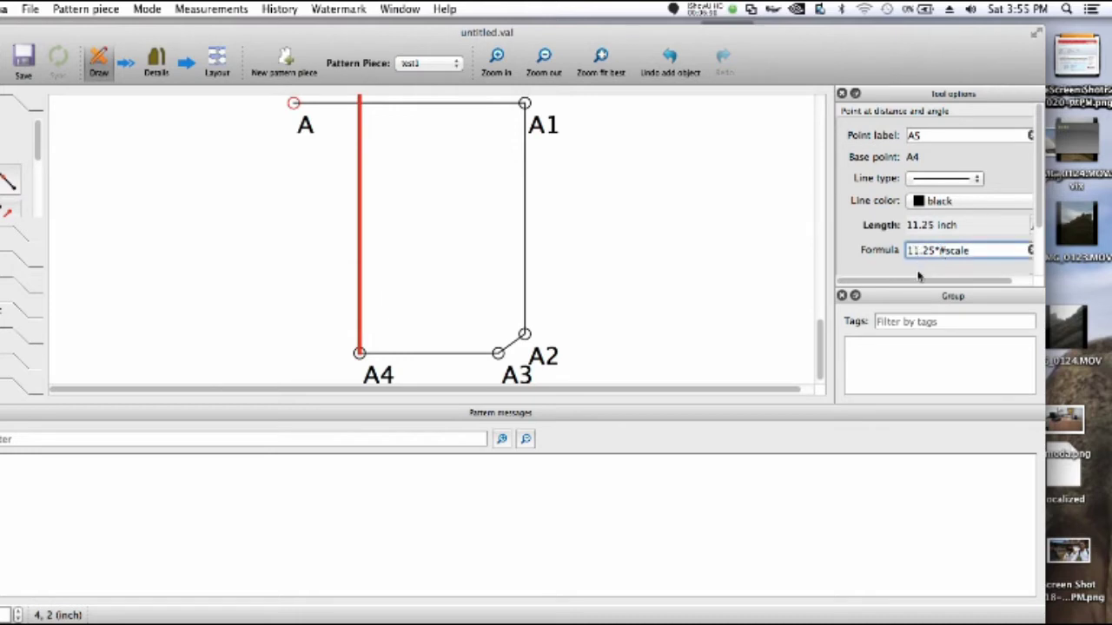
pyautogui.click(938, 136)
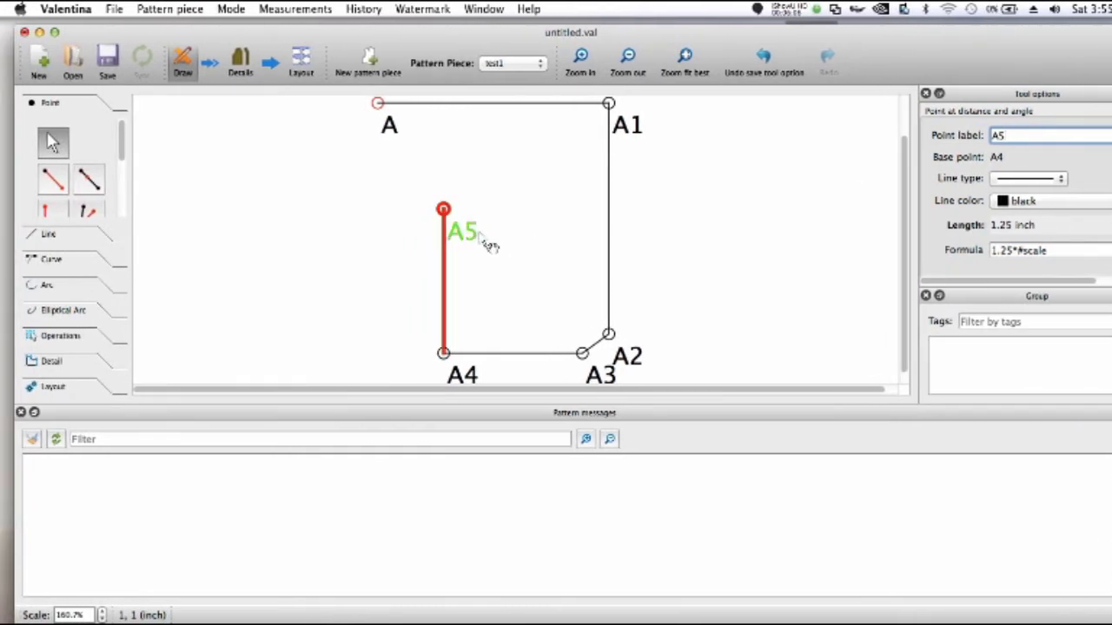
pyautogui.click(51, 181)
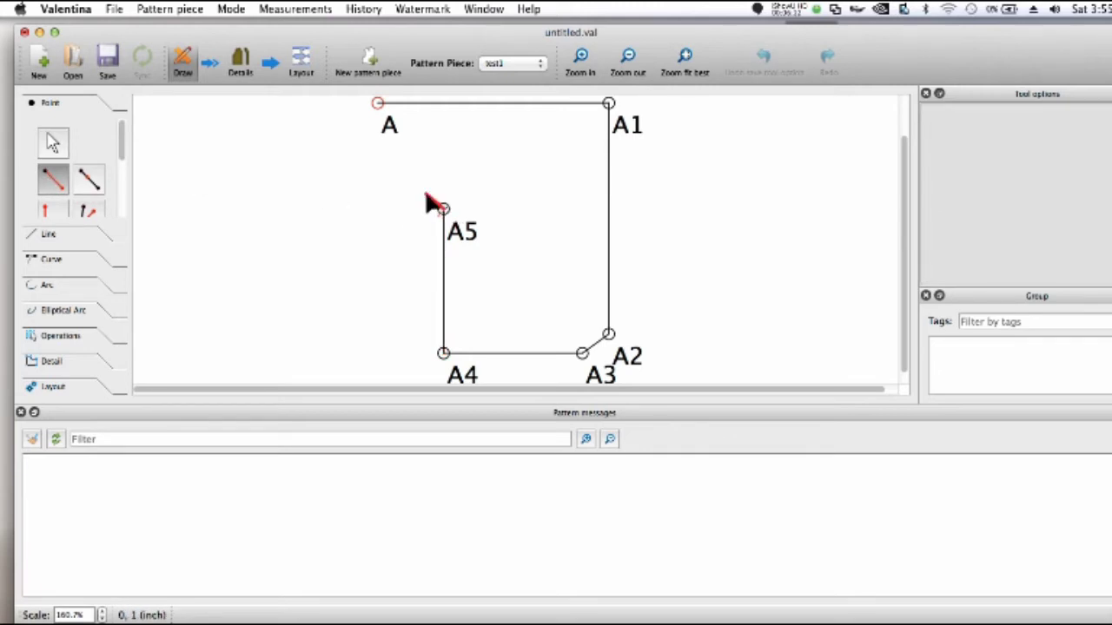
pyautogui.click(382, 127)
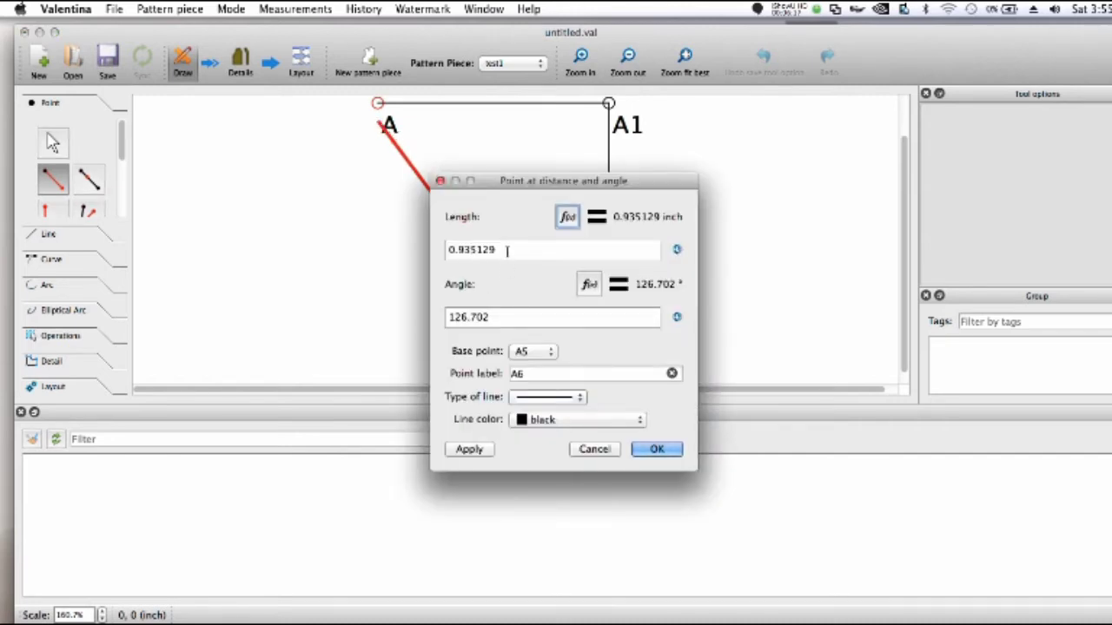
# Create point A6 from A5 toward A with length formula 1*#scale
pyautogui.doubleClick(446, 250)
pyautogui.write('1')
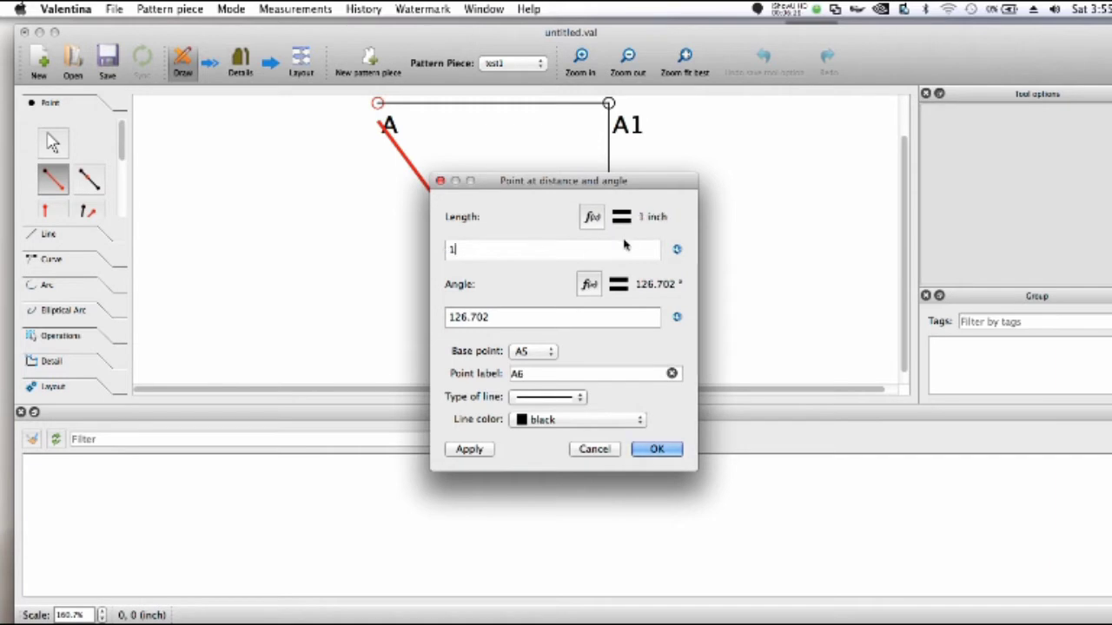
pyautogui.click(592, 216)
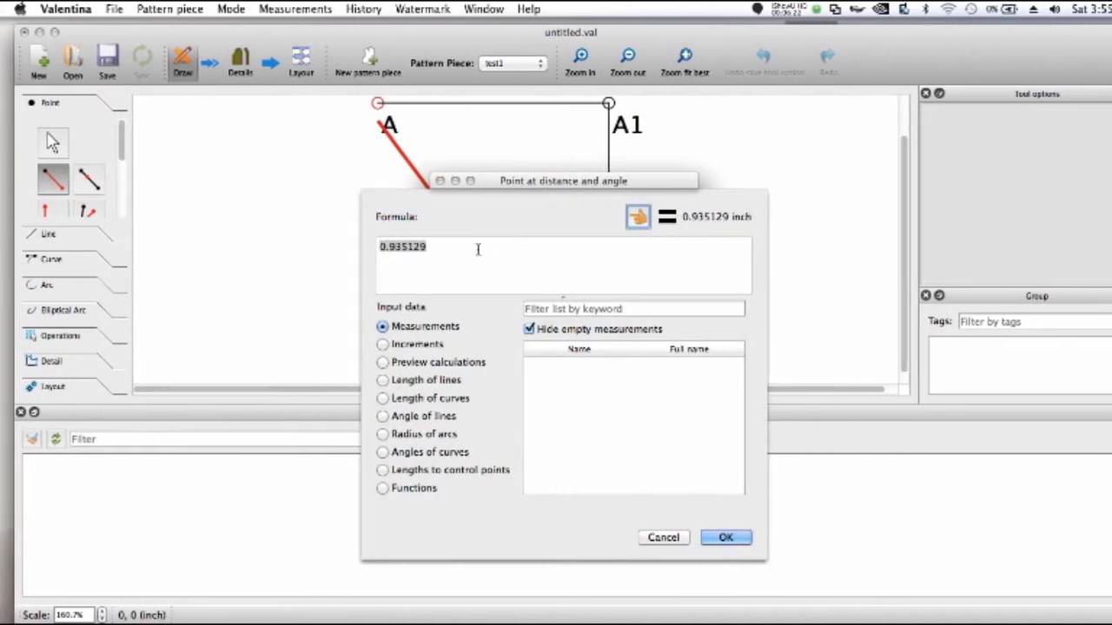
pyautogui.click(471, 257)
pyautogui.moveTo(407, 252); pyautogui.dragTo(380, 250)
pyautogui.write('1"')
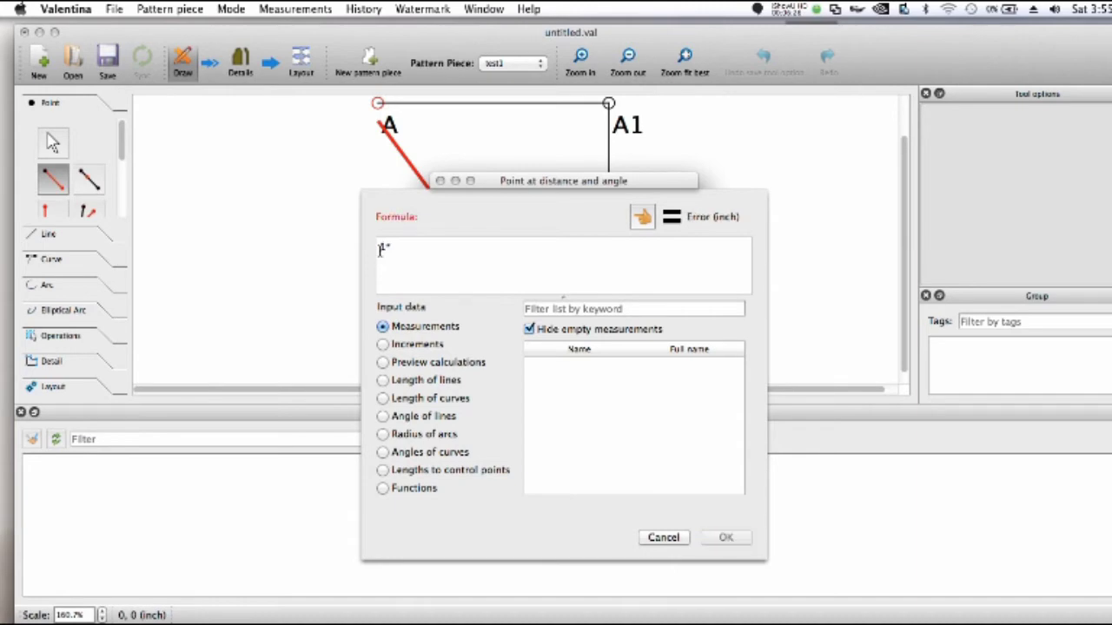
pyautogui.click(399, 348)
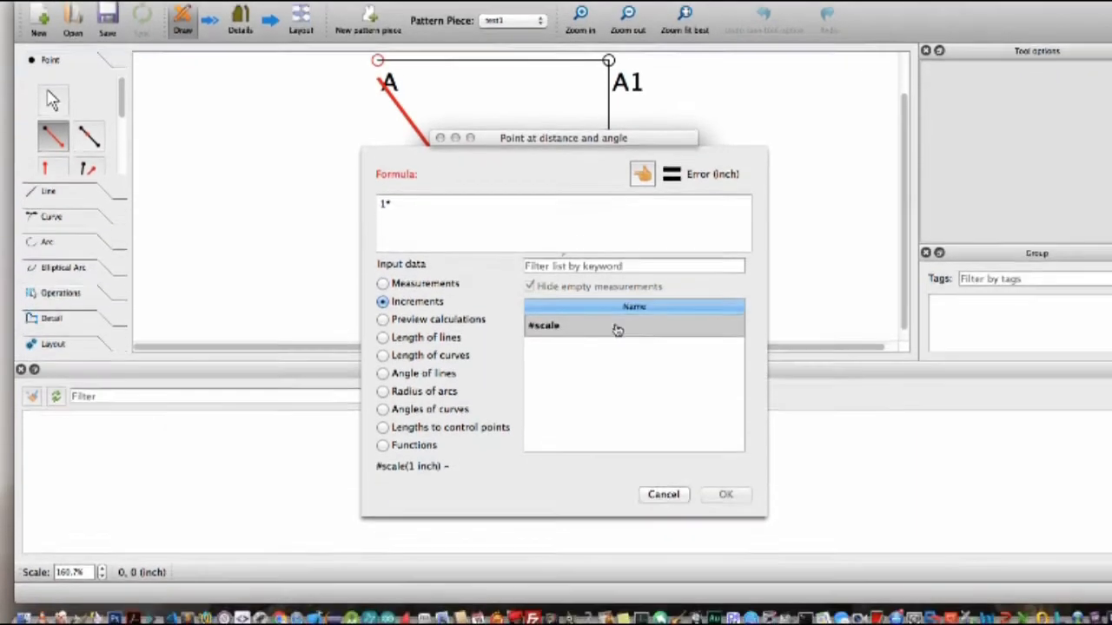
pyautogui.doubleClick(548, 368)
pyautogui.click(640, 485)
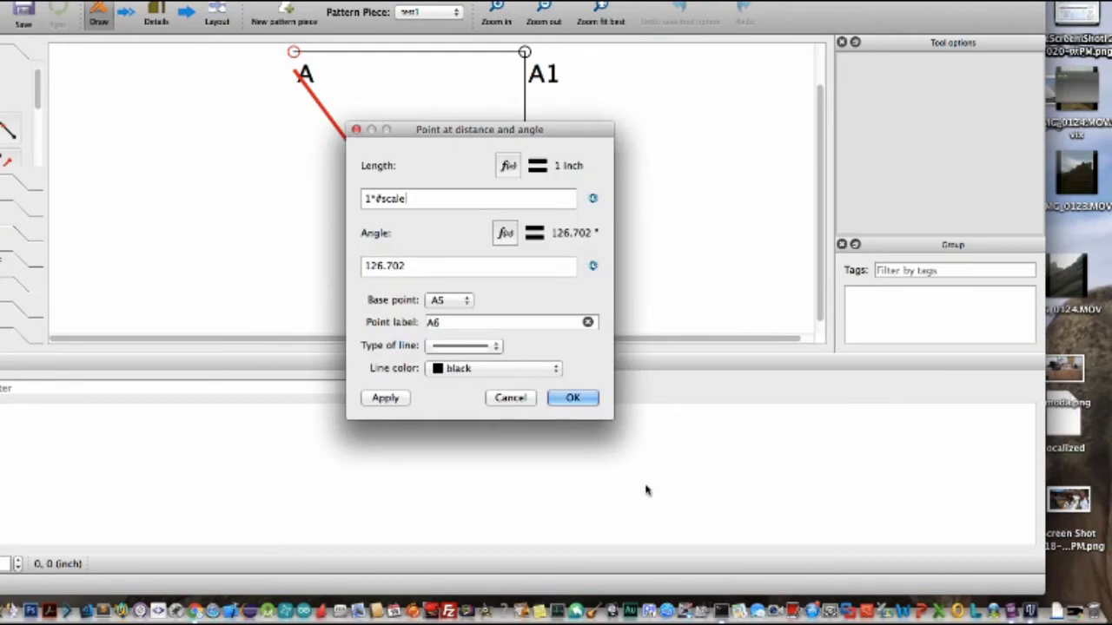
pyautogui.click(572, 398)
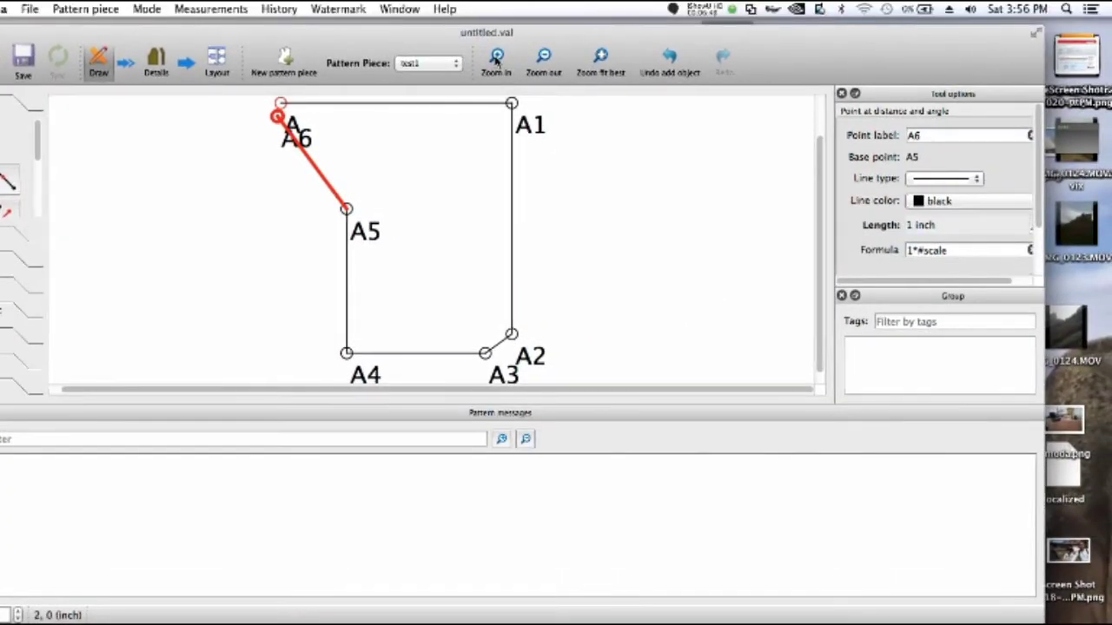
# Draw a simple curve from point A2 to point A3
pyautogui.click(497, 57)
pyautogui.scroll(-3, 365, 342)
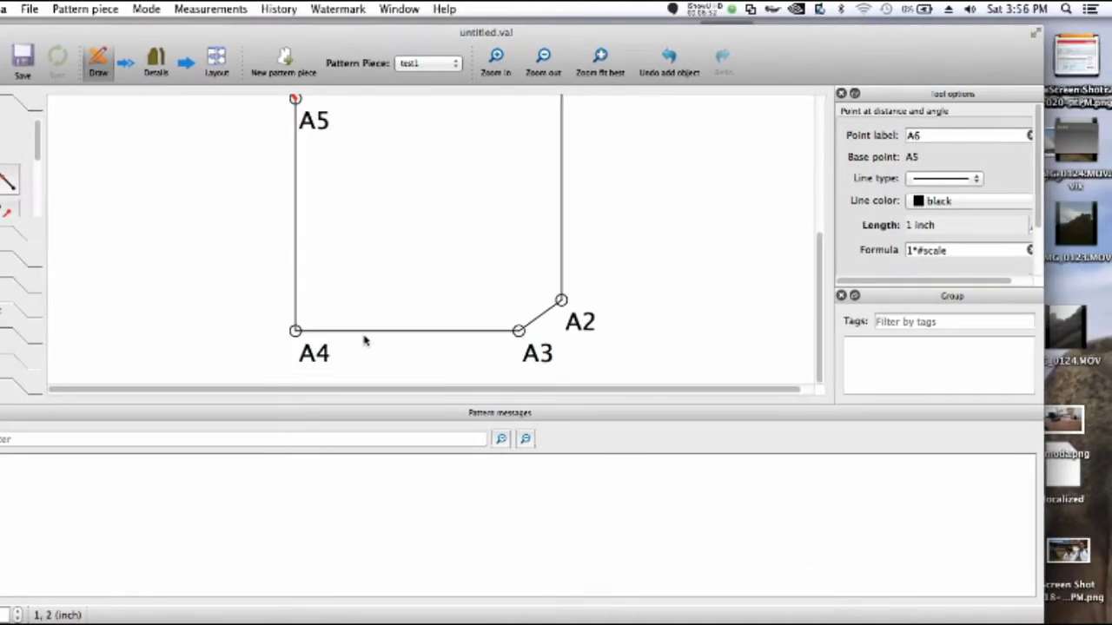
pyautogui.click(52, 260)
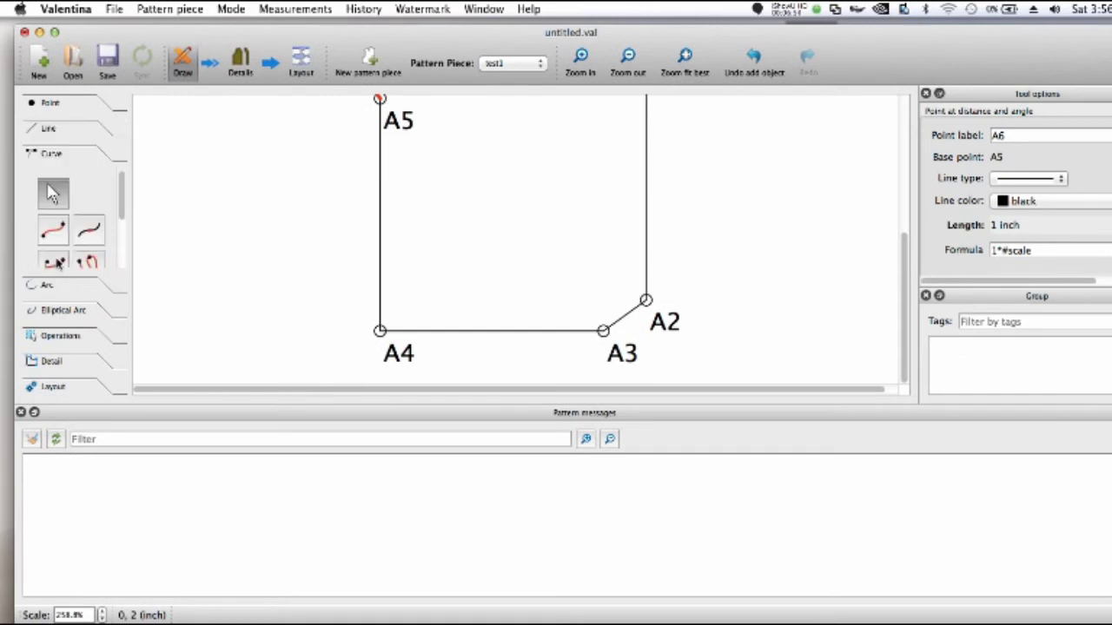
pyautogui.click(51, 232)
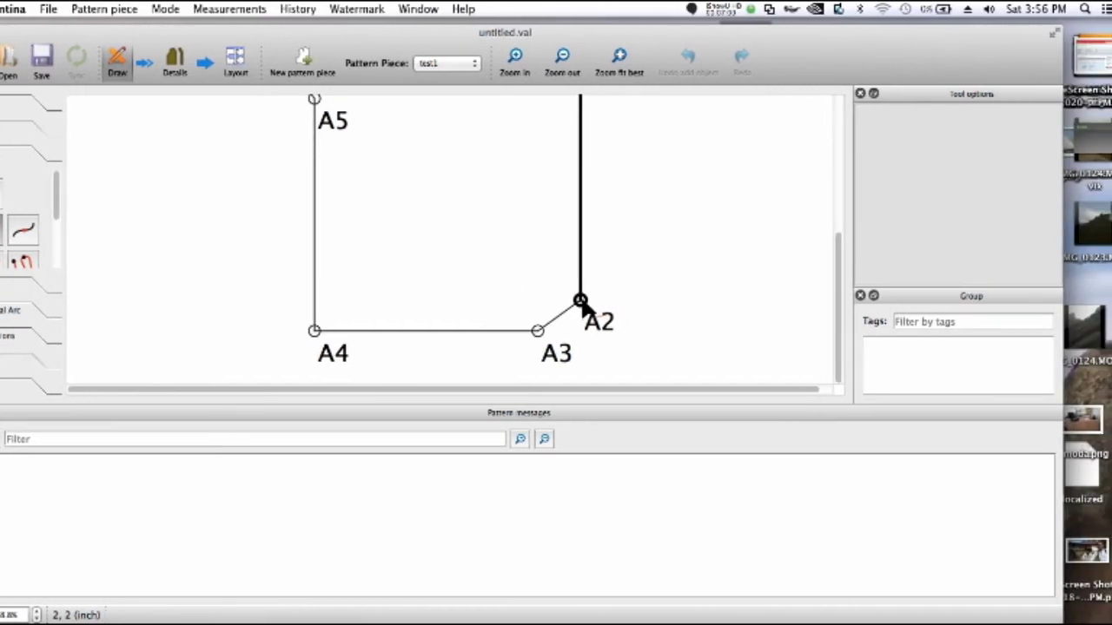
pyautogui.click(646, 301)
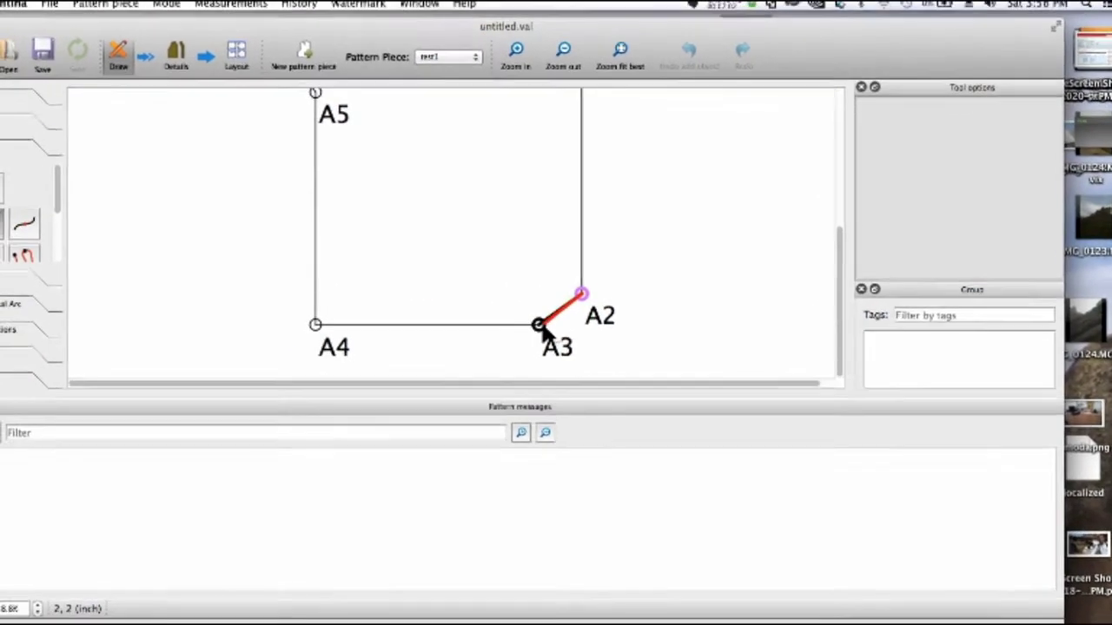
pyautogui.click(518, 331)
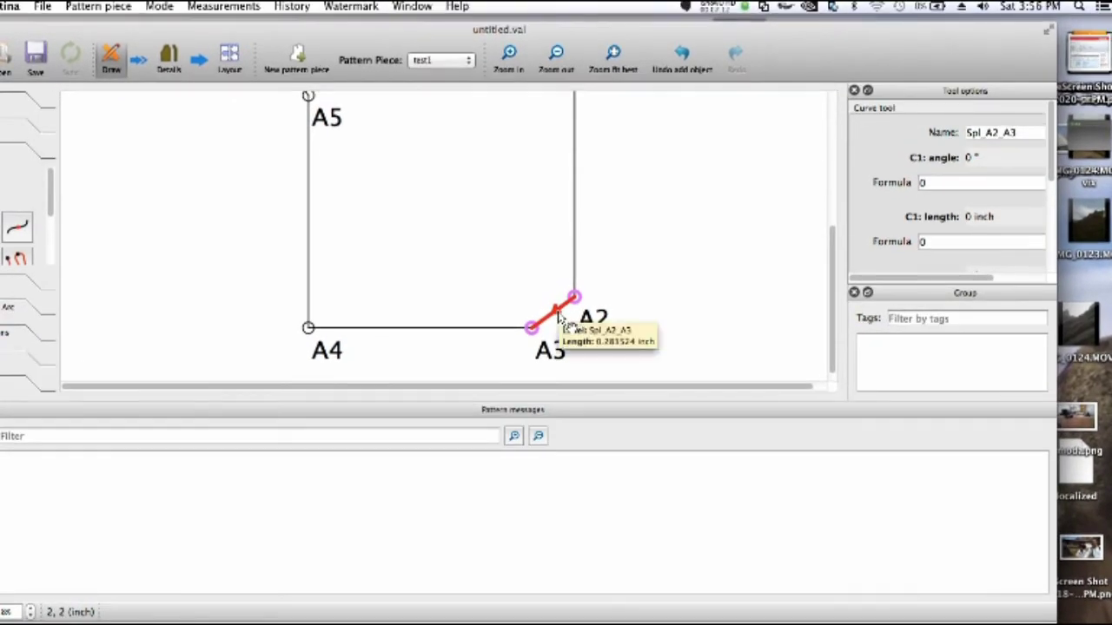
# Bend Spl_A2_A3 into a rounded corner, first handle at 274.055° and 0.110044 inch
pyautogui.moveTo(559, 319); pyautogui.dragTo(580, 352)
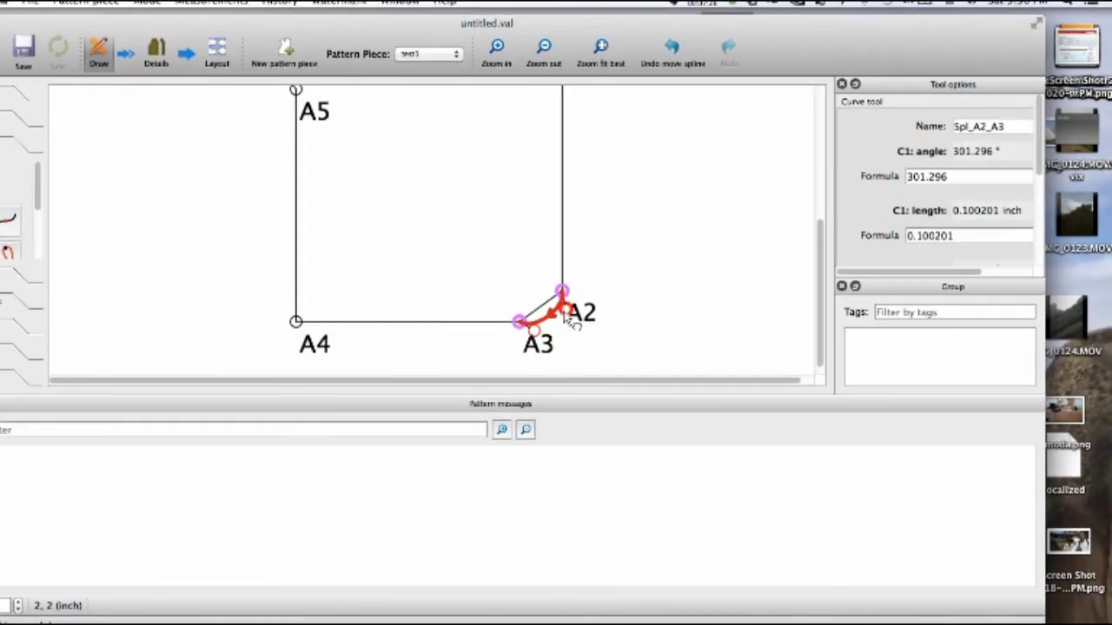
pyautogui.moveTo(571, 320); pyautogui.dragTo(549, 342)
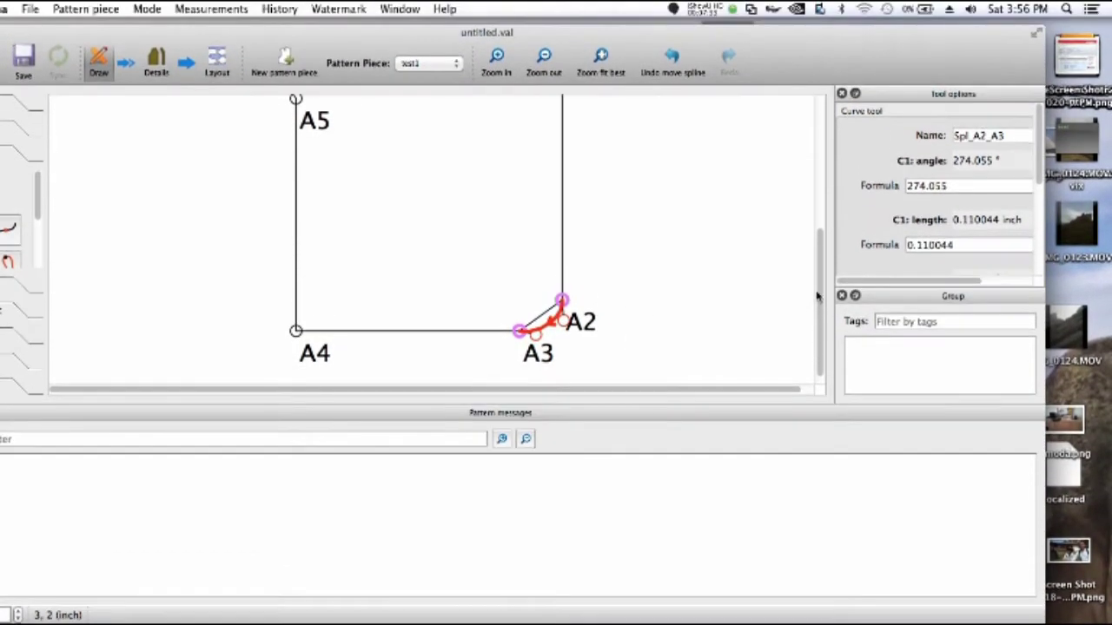
pyautogui.moveTo(818, 286); pyautogui.dragTo(808, 183)
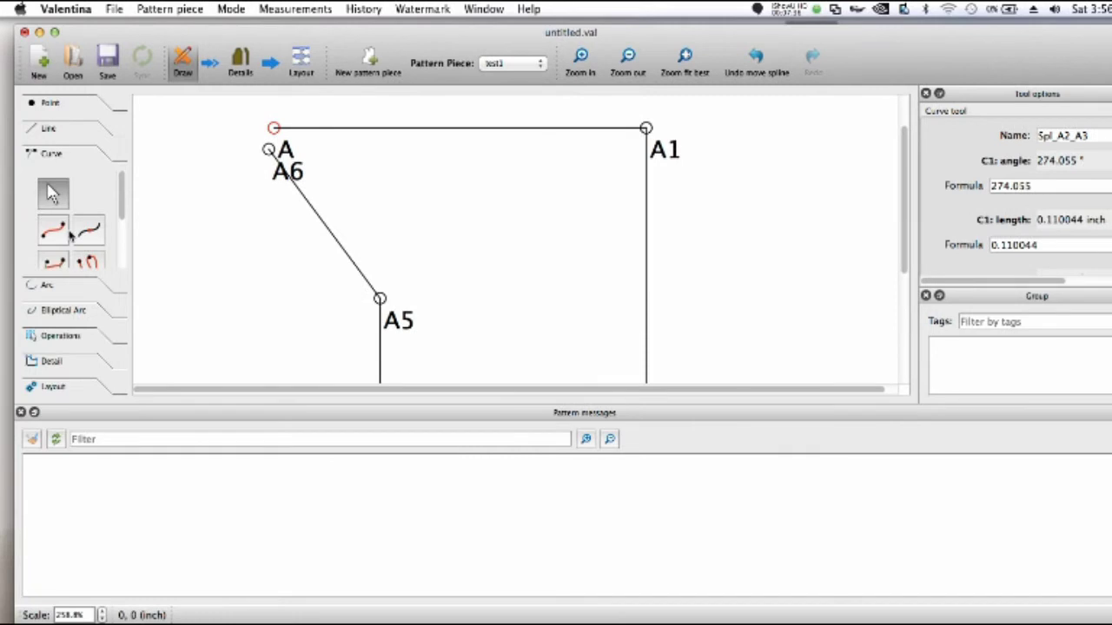
pyautogui.click(57, 232)
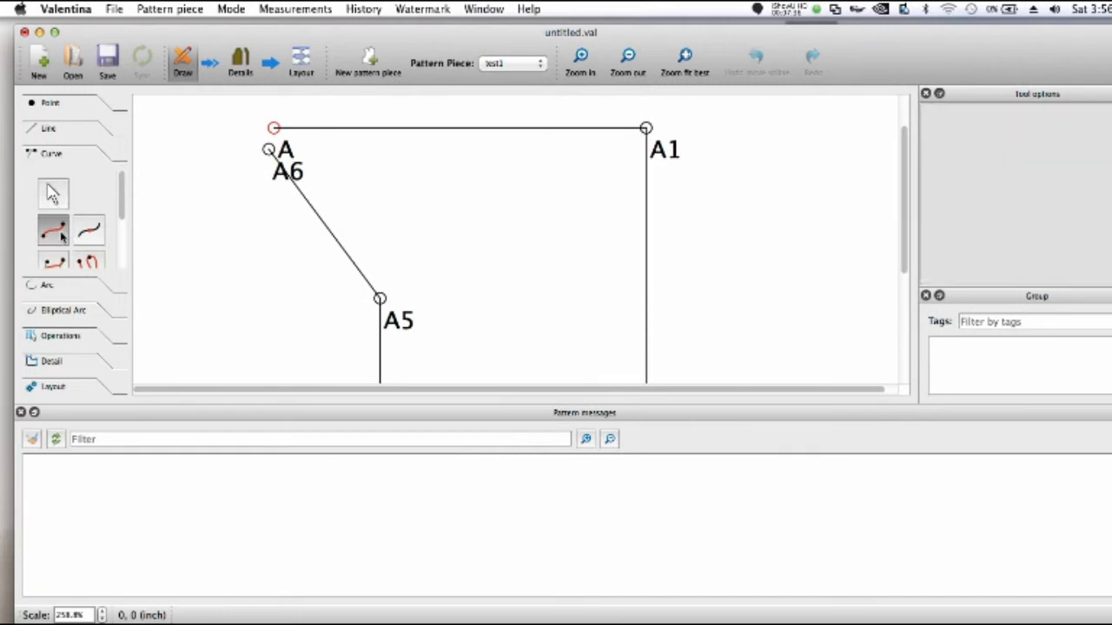
# Draw curve Spl_A5_A6 and arc it outward, first handle at 87.1832° and 0.281298 inch
pyautogui.click(381, 299)
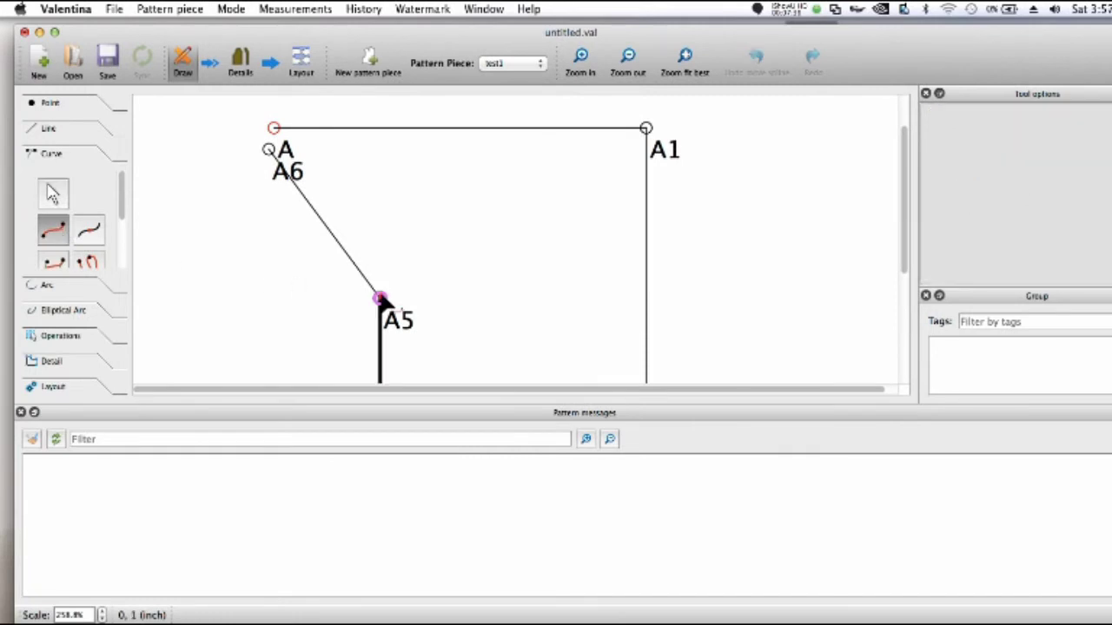
pyautogui.click(267, 149)
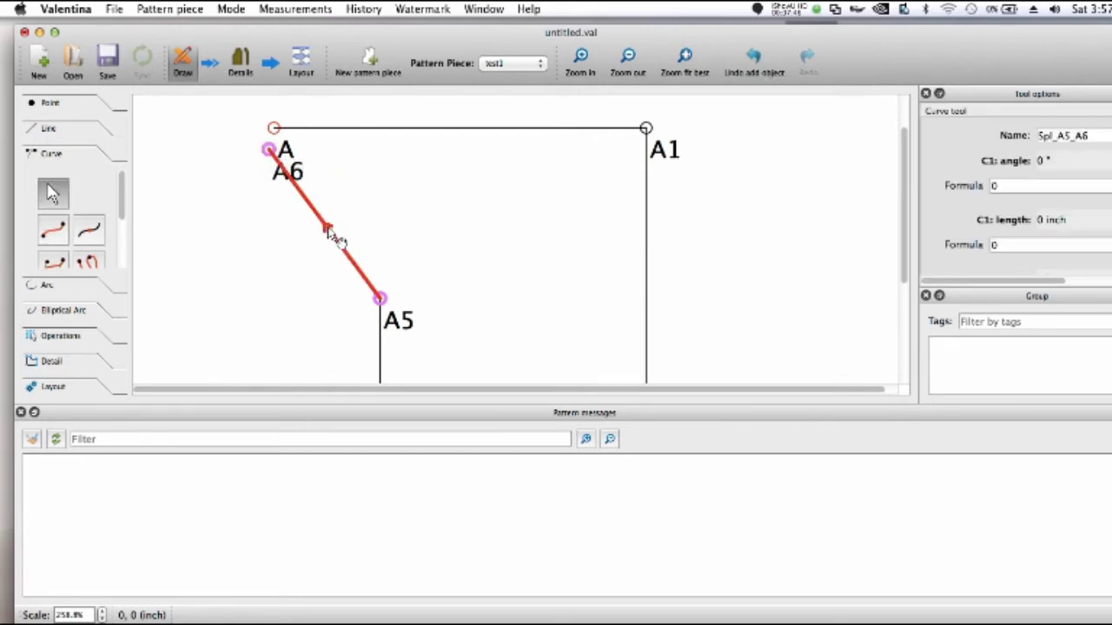
pyautogui.moveTo(334, 239); pyautogui.dragTo(378, 229)
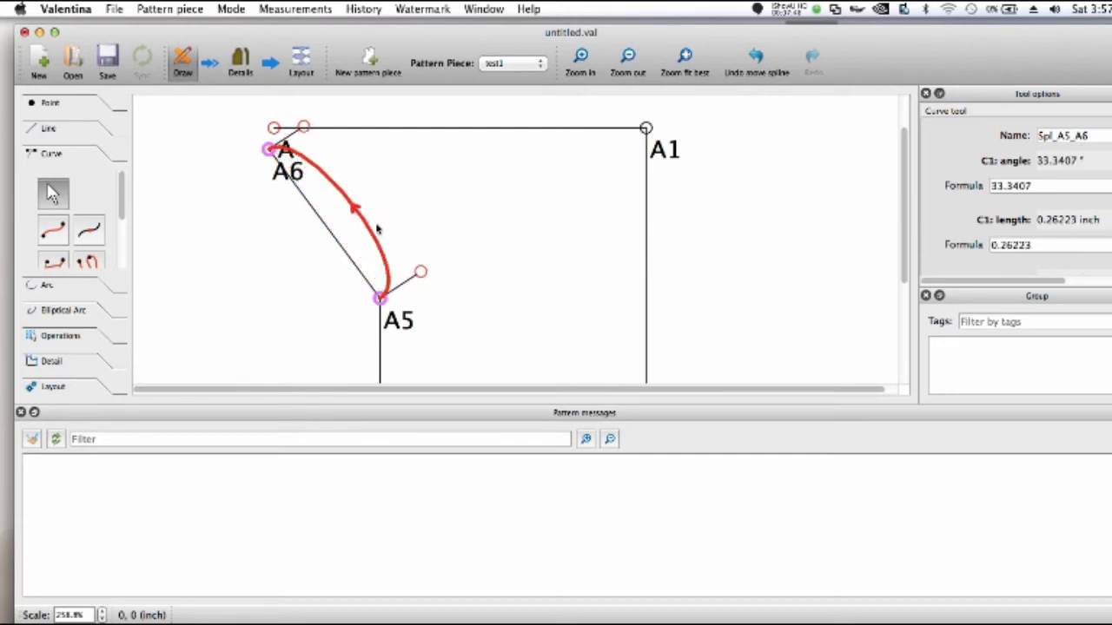
pyautogui.moveTo(421, 272); pyautogui.dragTo(386, 252)
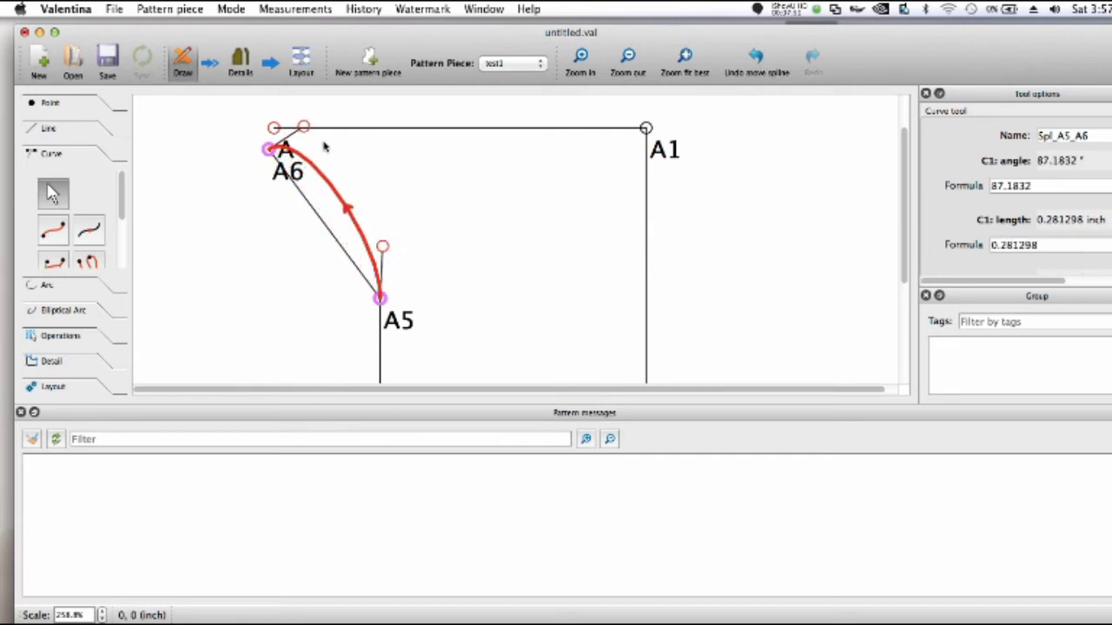
pyautogui.moveTo(304, 130); pyautogui.dragTo(322, 169)
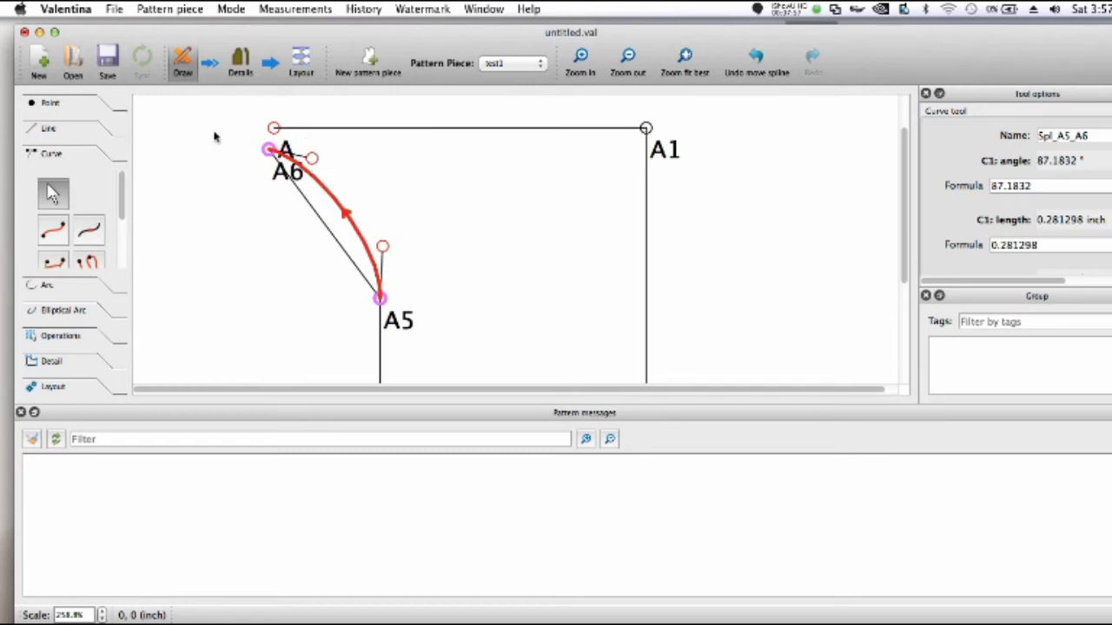
pyautogui.click(51, 237)
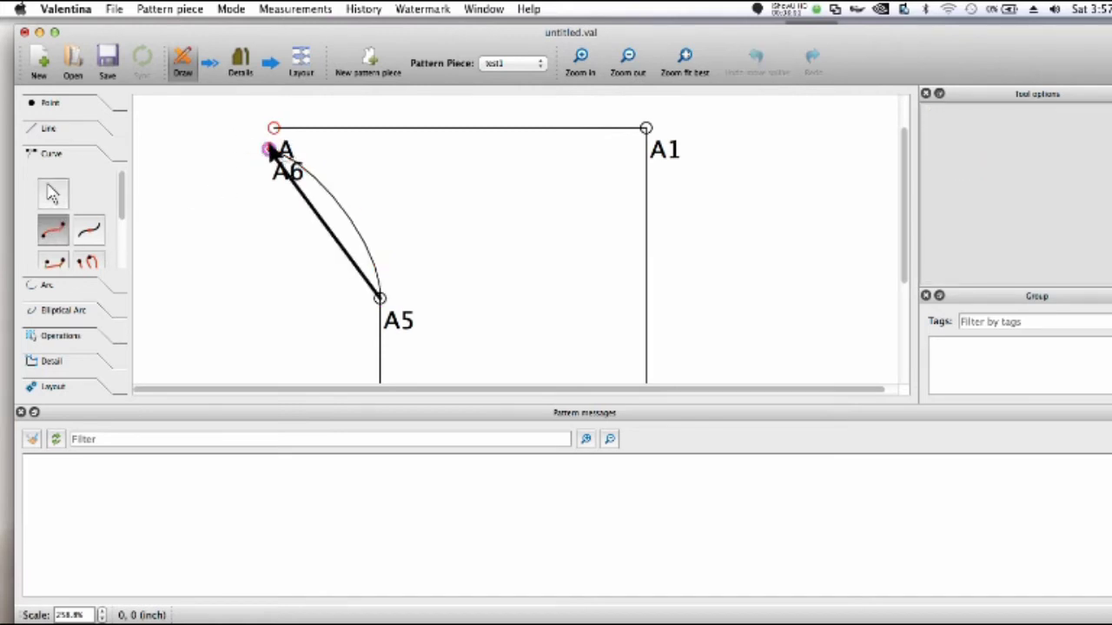
# Join A6 to A with curve Spl_A6_A, rounded outward at 169.896° and 0.112709 inch
pyautogui.click(268, 149)
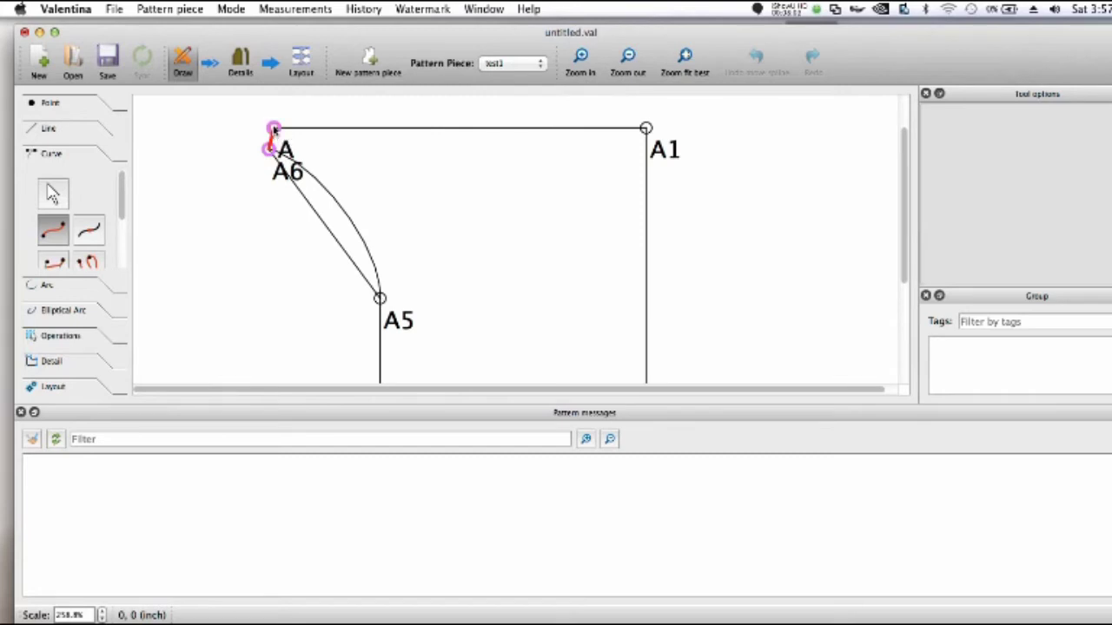
pyautogui.click(273, 129)
pyautogui.click(581, 60)
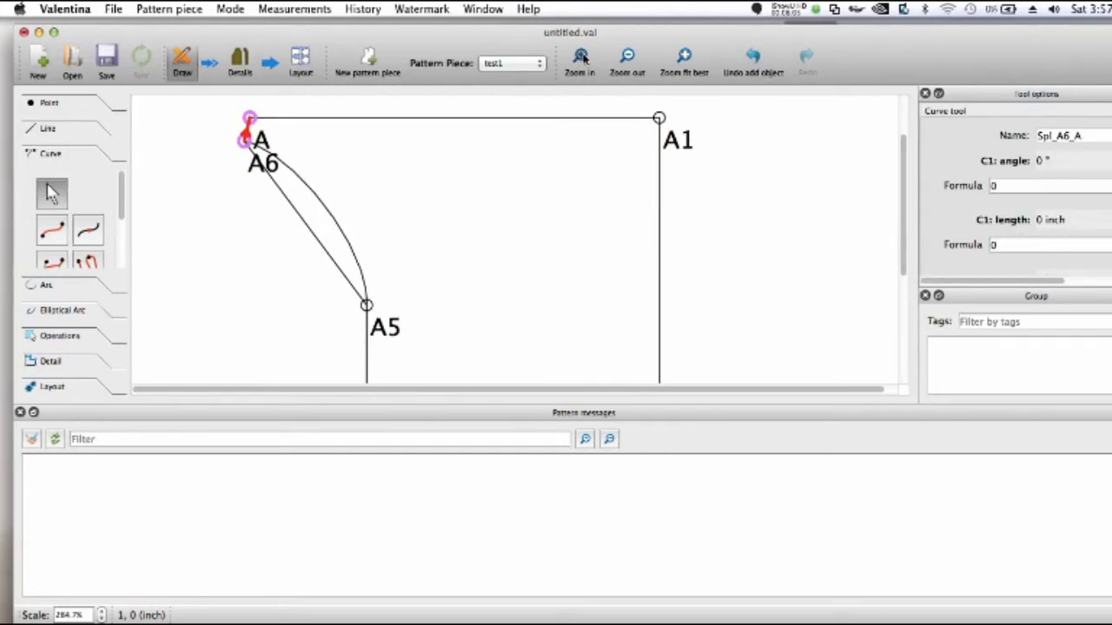
pyautogui.click(581, 60)
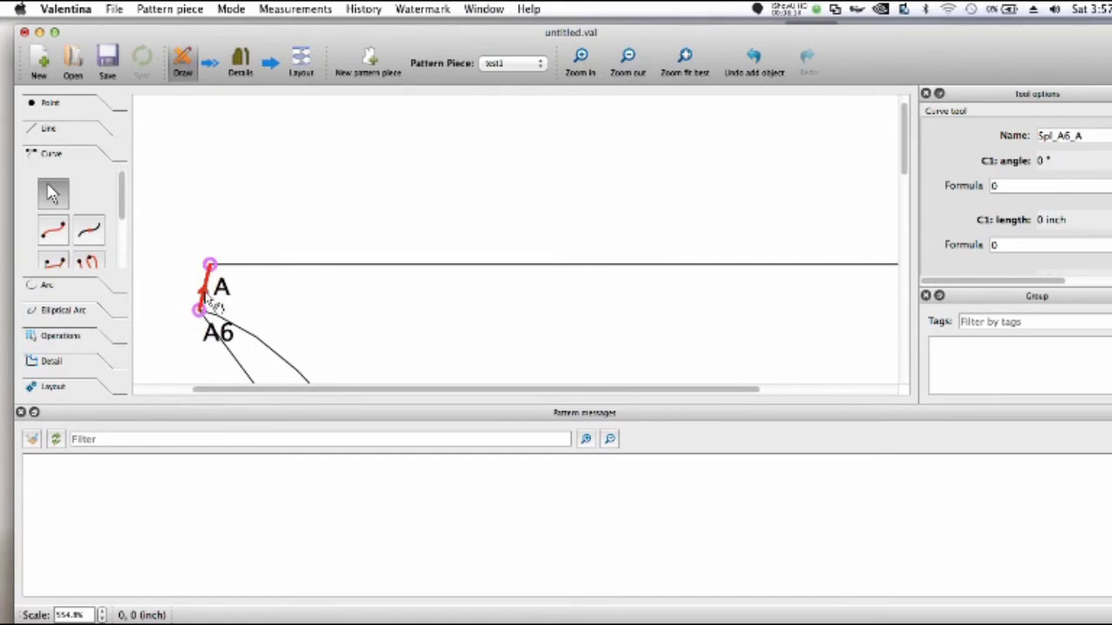
pyautogui.moveTo(212, 306); pyautogui.dragTo(173, 256)
pyautogui.moveTo(156, 299); pyautogui.dragTo(155, 306)
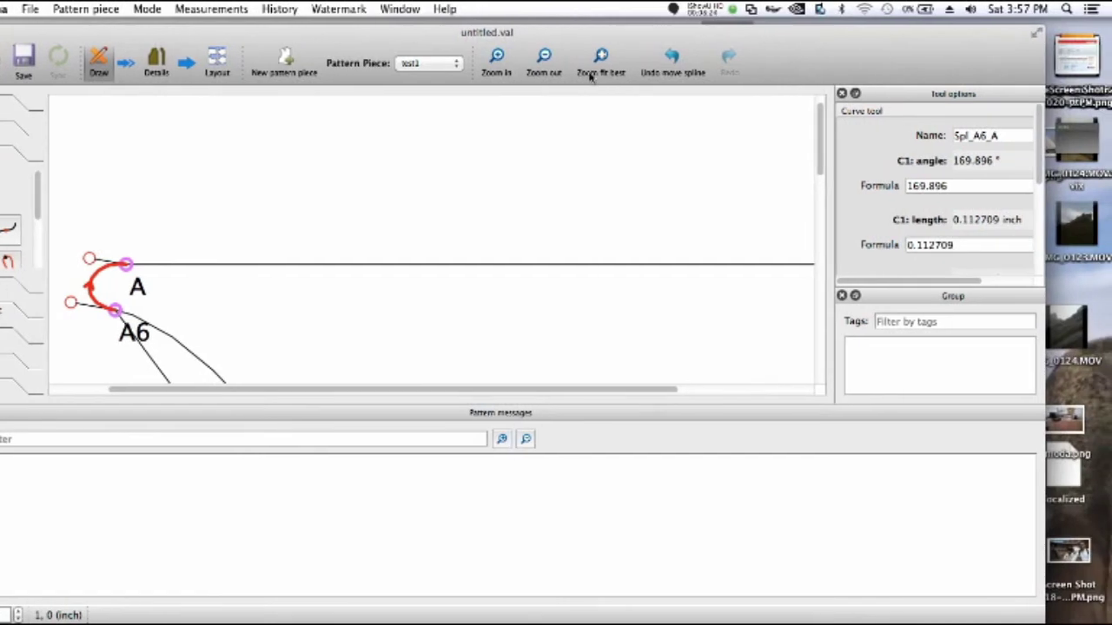
pyautogui.click(604, 58)
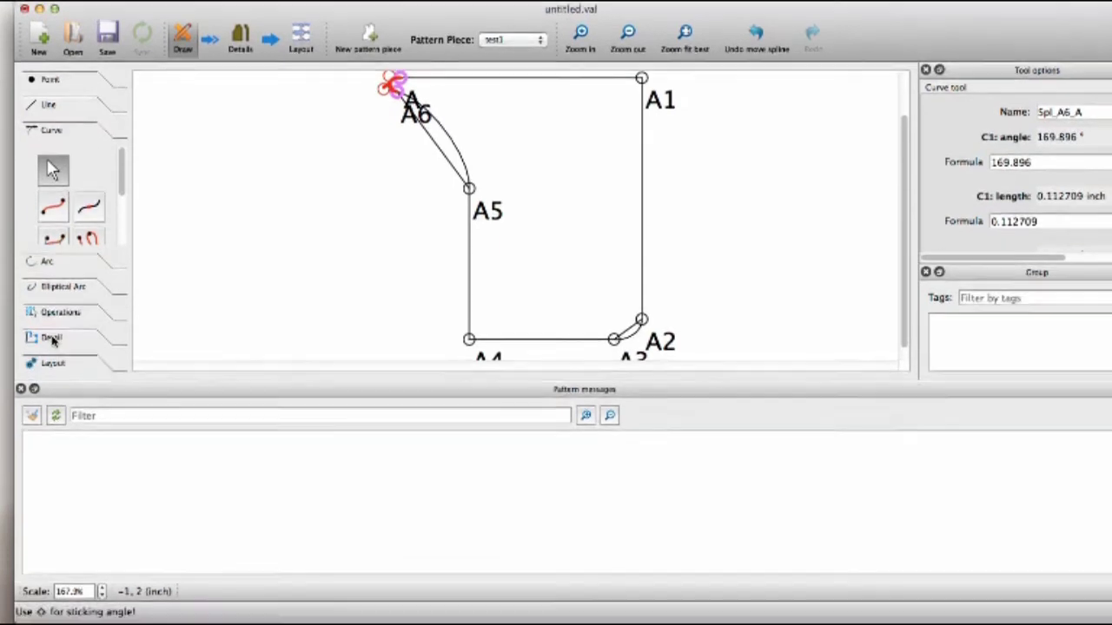
# Start a new Workpiece outline at the top-left corner through points A1 and A2
pyautogui.click(58, 360)
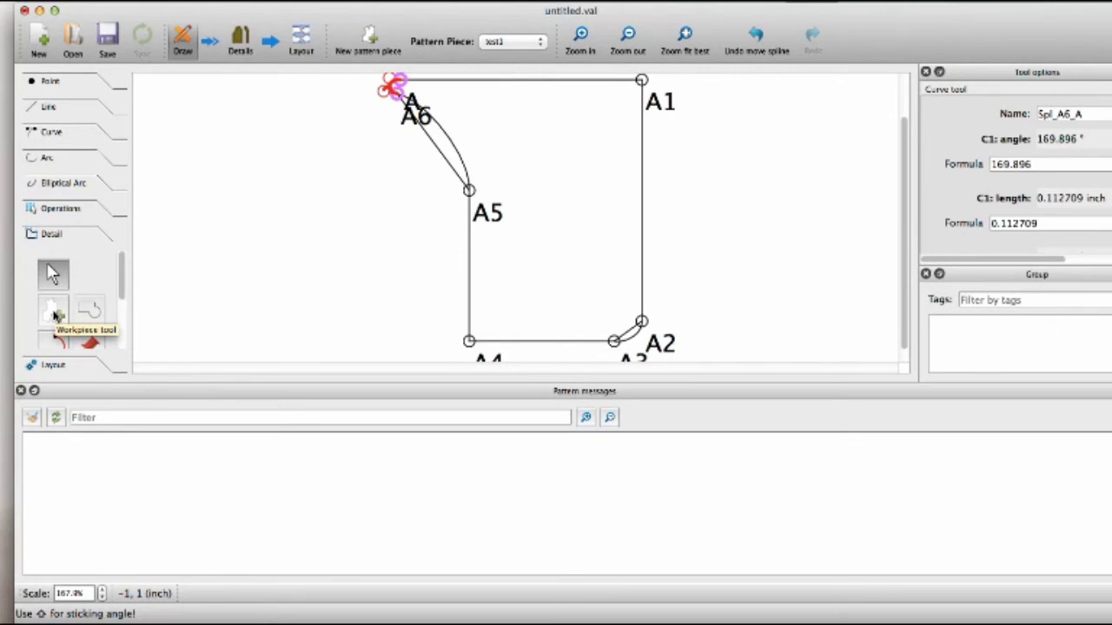
pyautogui.click(54, 312)
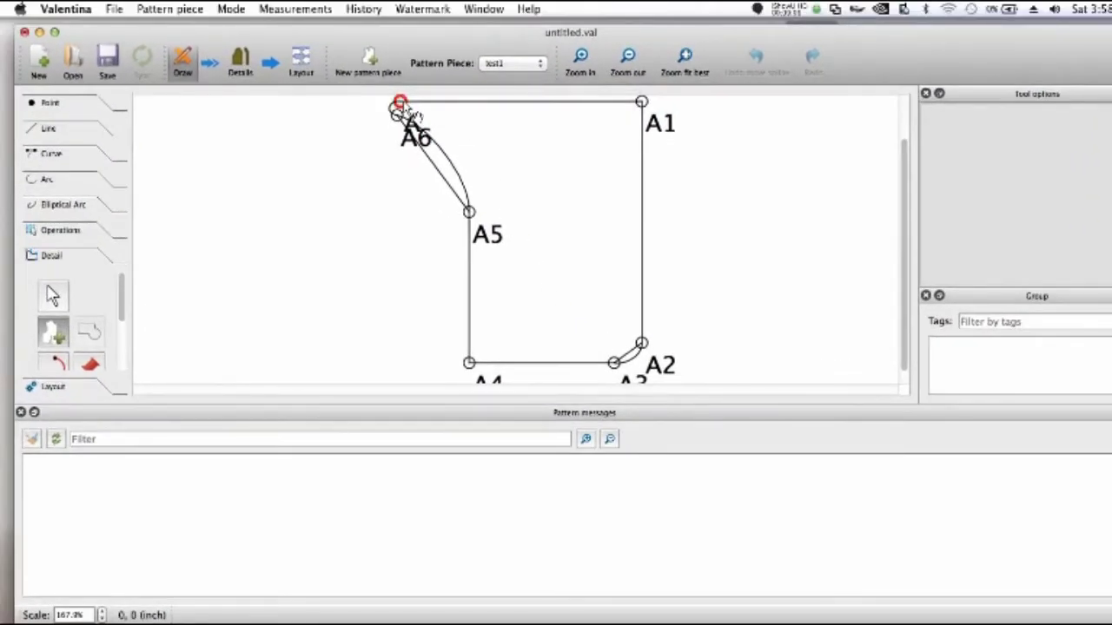
pyautogui.click(415, 104)
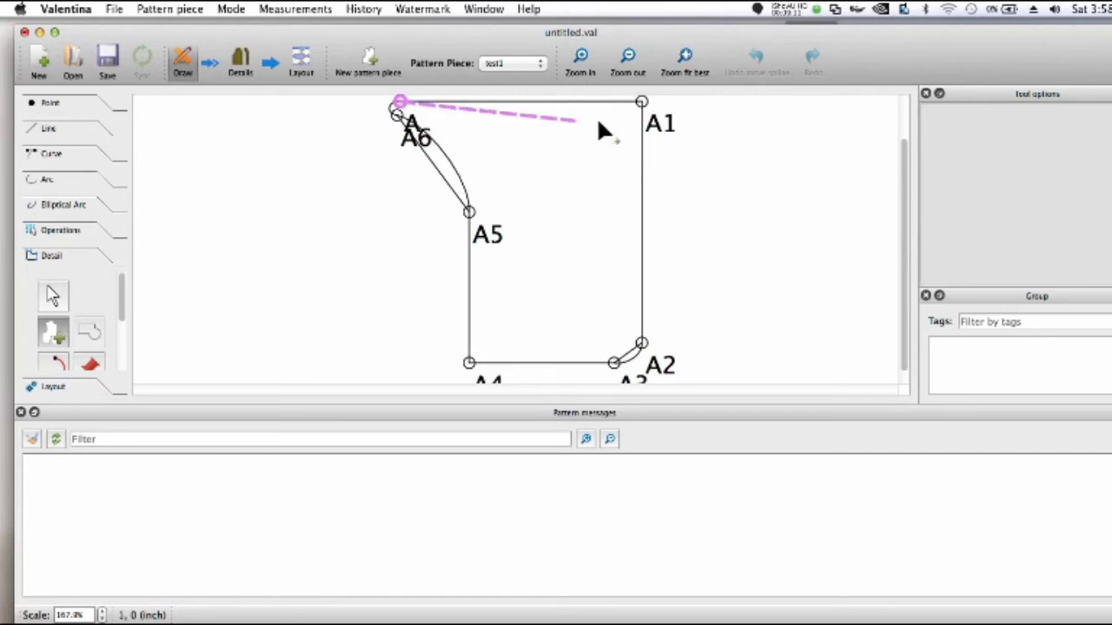
pyautogui.click(582, 125)
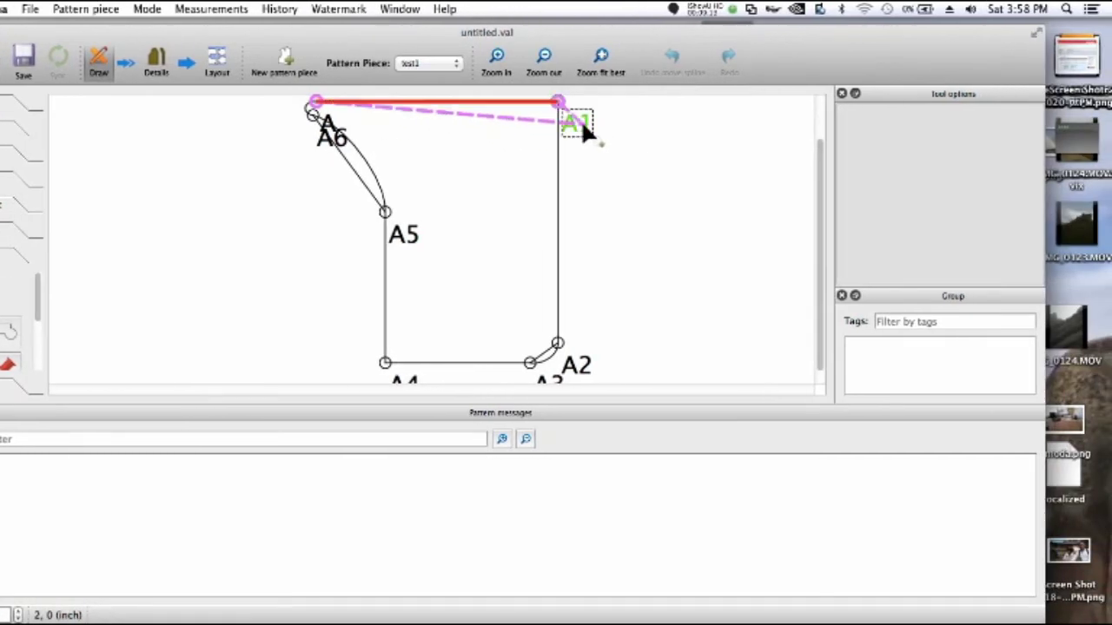
pyautogui.click(556, 339)
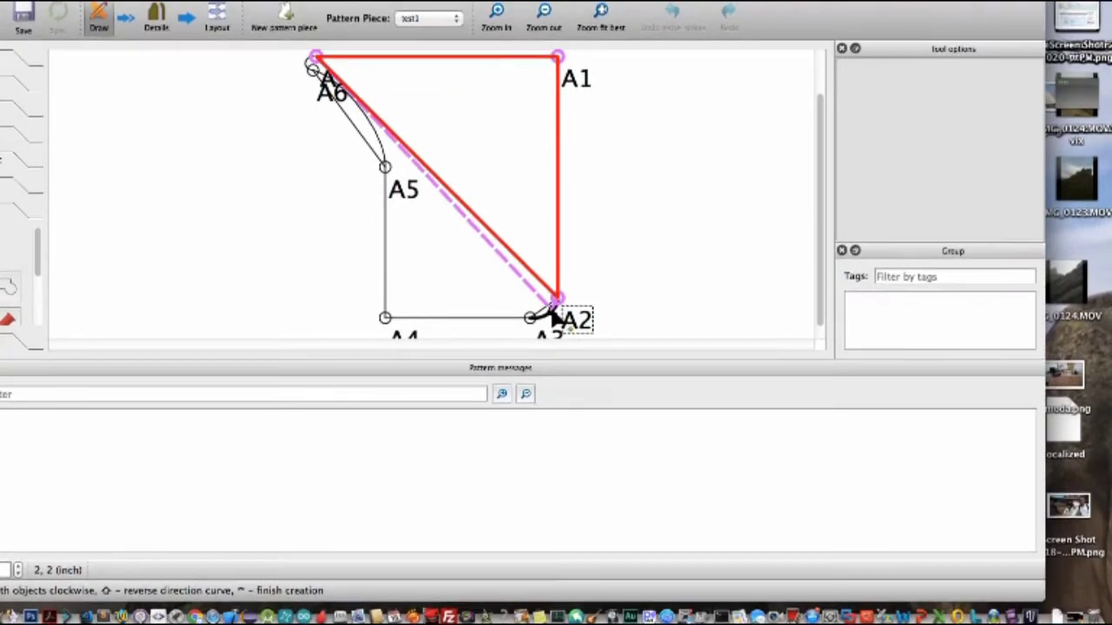
# Continue the outline through the A2–A3 curve, A3, A4, A5 and the A5–A6 curve back to the start
pyautogui.click(552, 313)
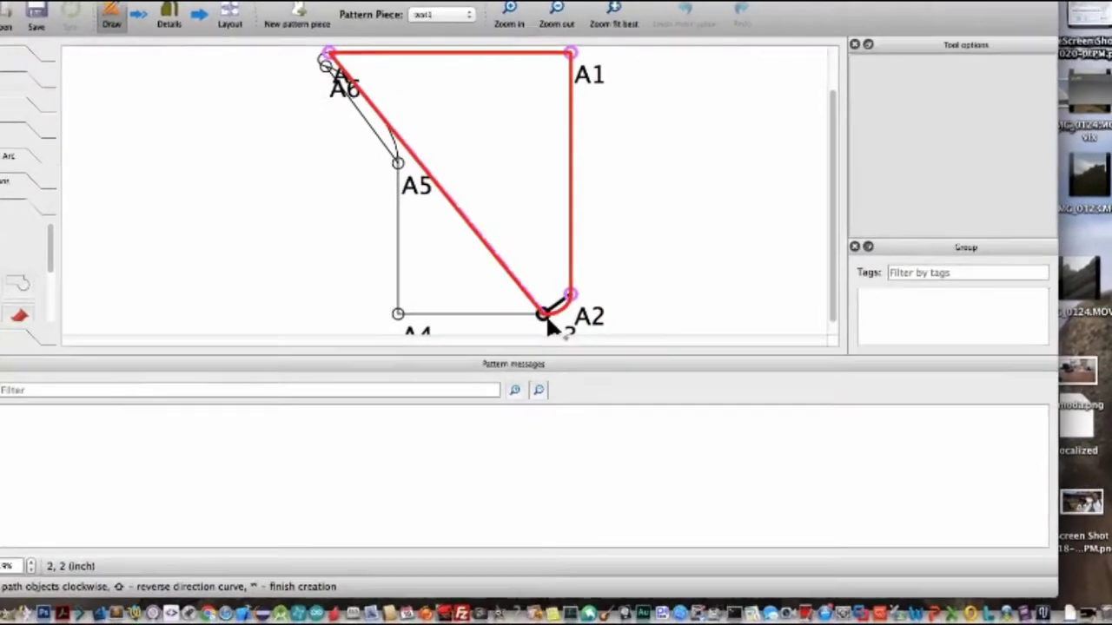
pyautogui.click(561, 319)
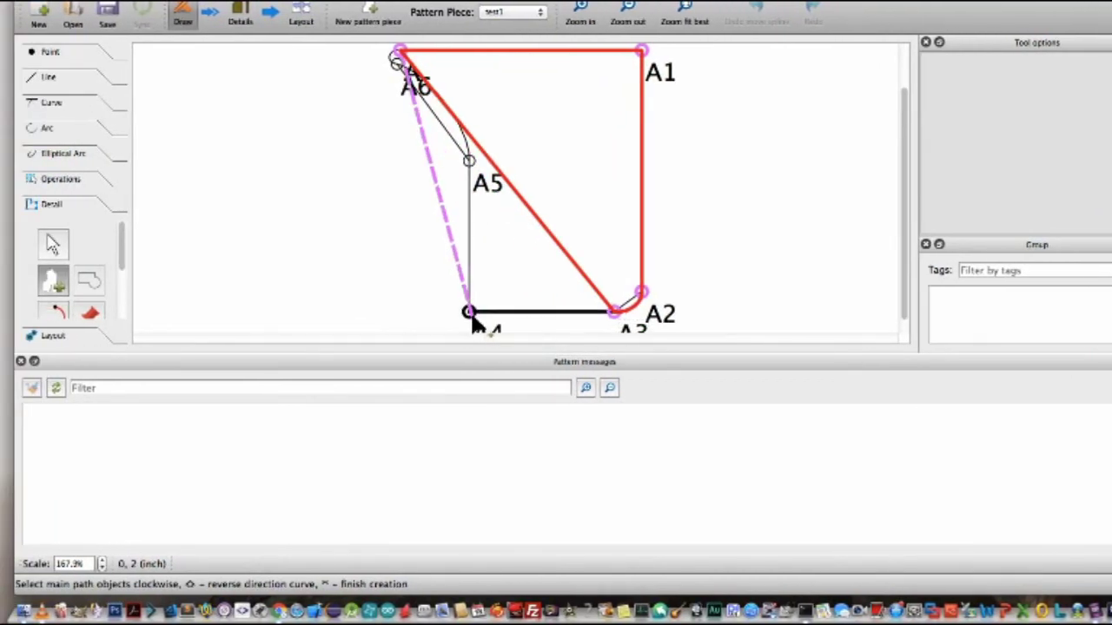
pyautogui.click(474, 323)
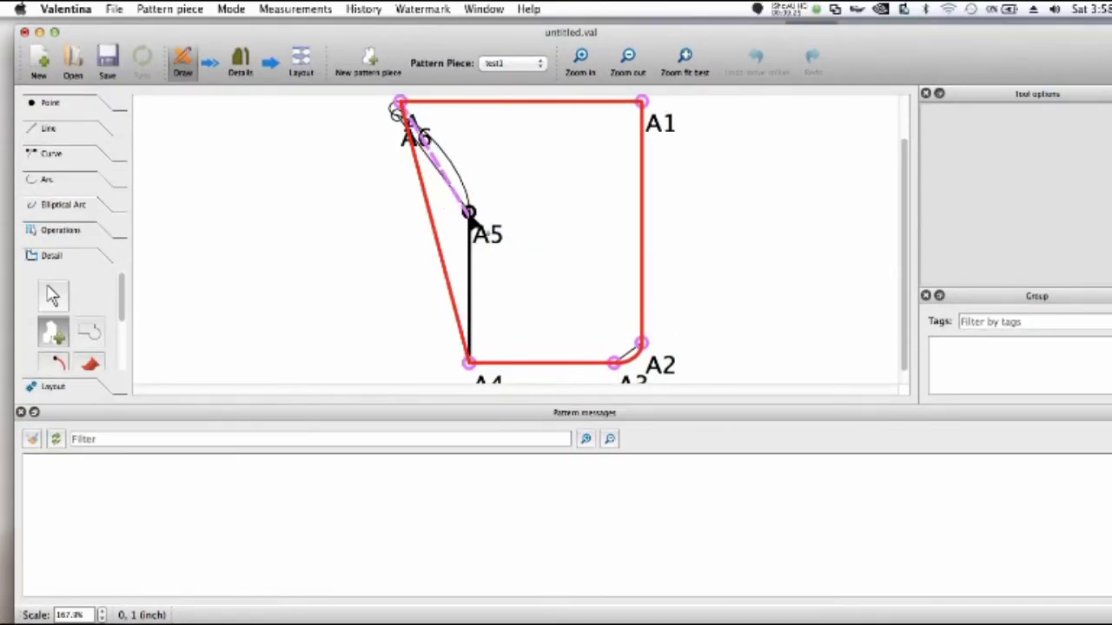
pyautogui.click(469, 198)
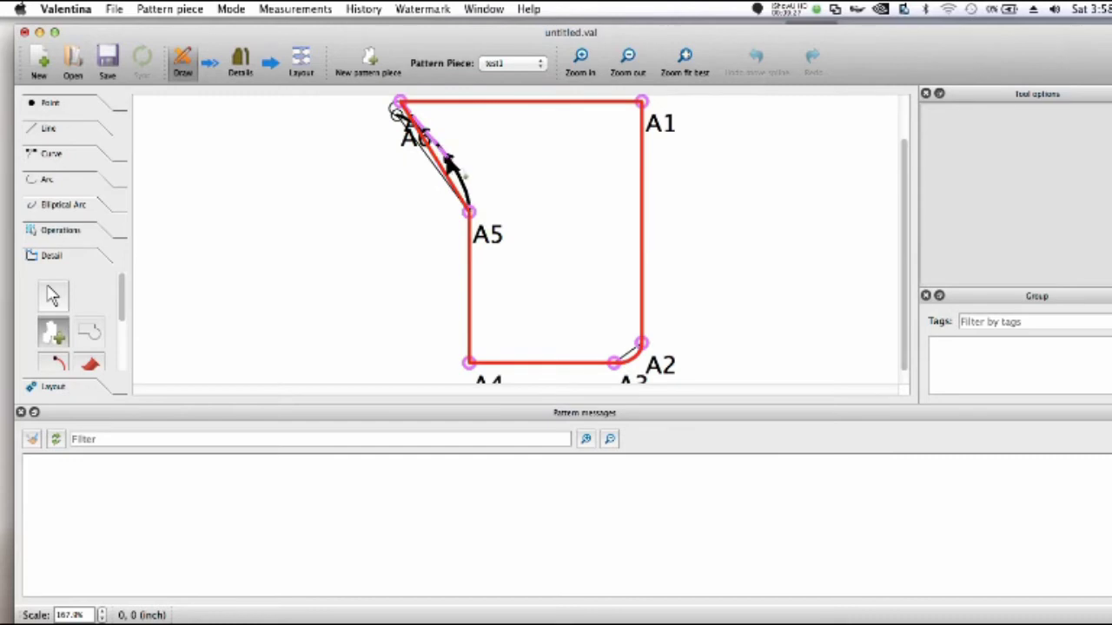
pyautogui.click(451, 161)
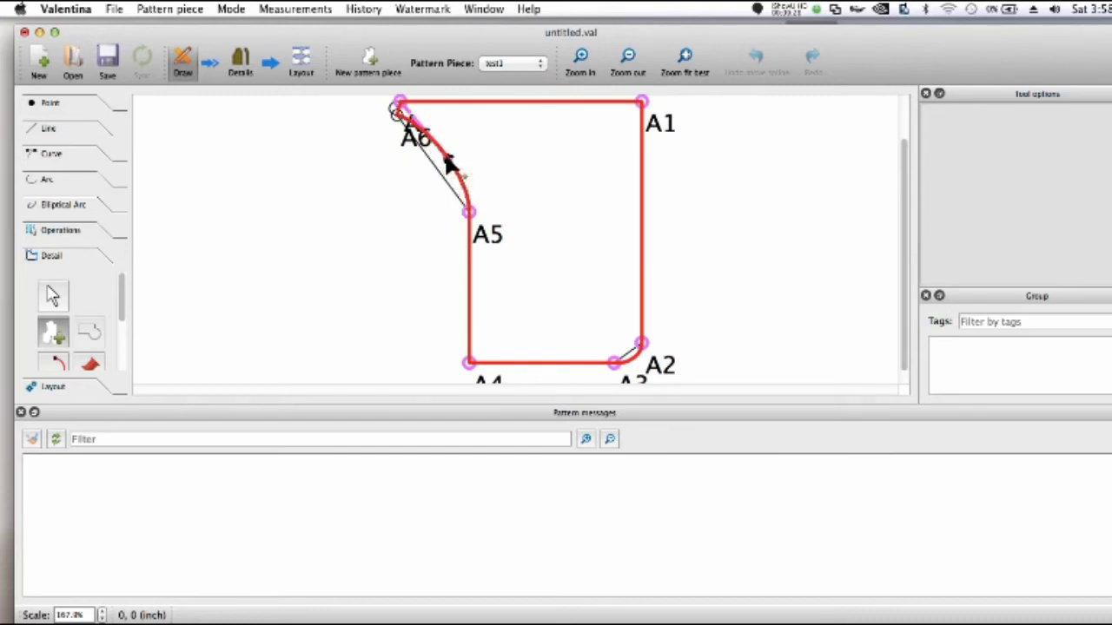
pyautogui.click(391, 111)
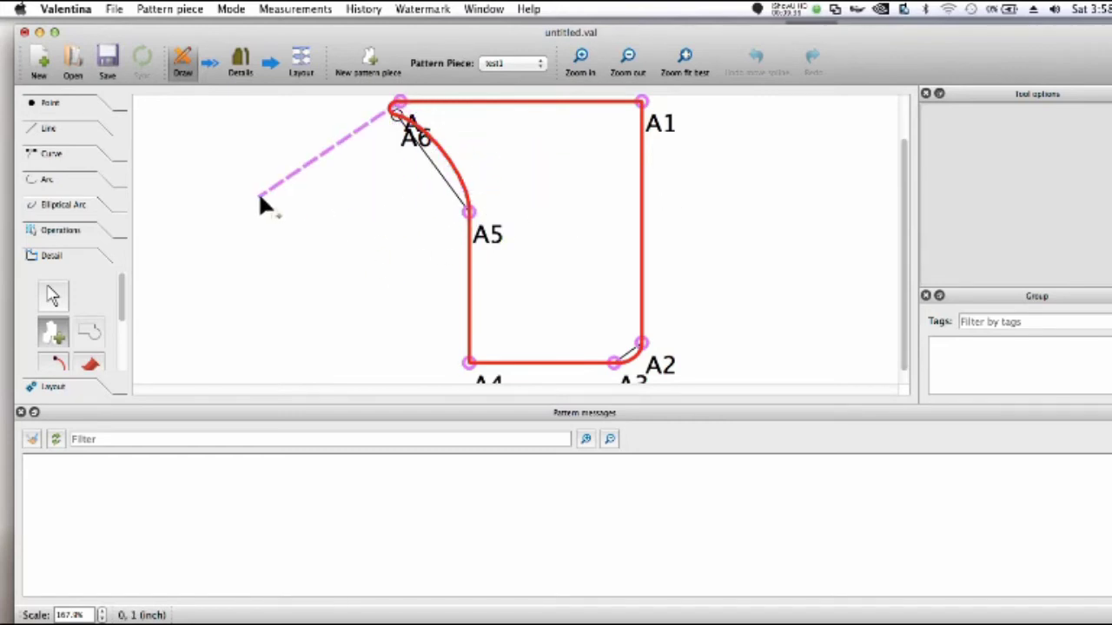
# Finish the traced outline and accept the Workpiece dialog to create the piece named Detail
pyautogui.press('Return')
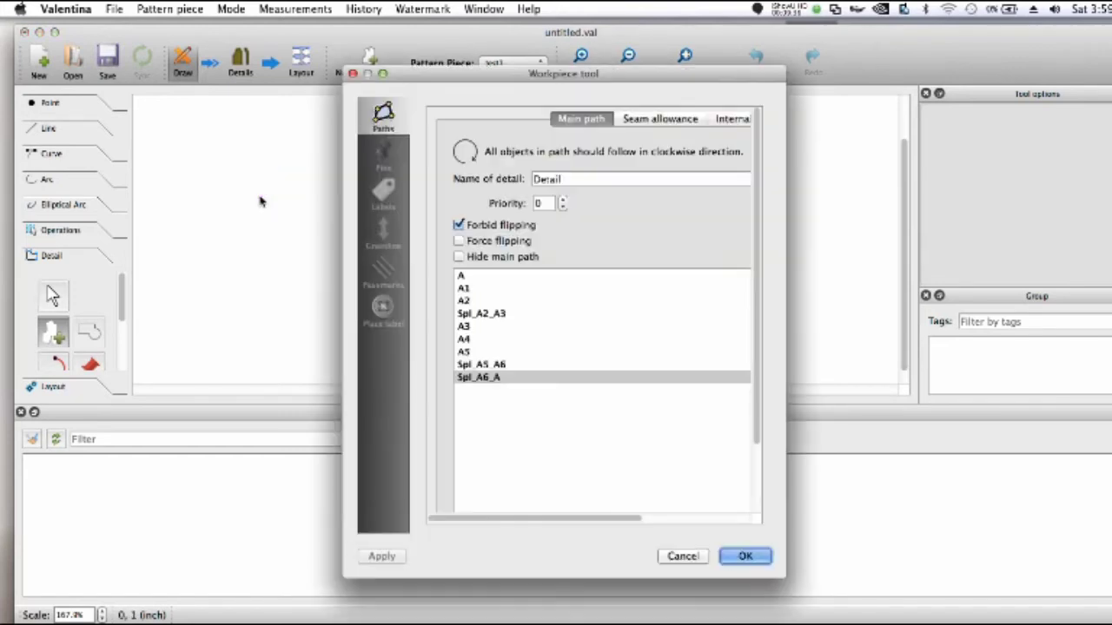
pyautogui.moveTo(652, 73)
pyautogui.mouseDown()
pyautogui.moveTo(611, 101)
pyautogui.moveTo(923, 42)
pyautogui.mouseUp()
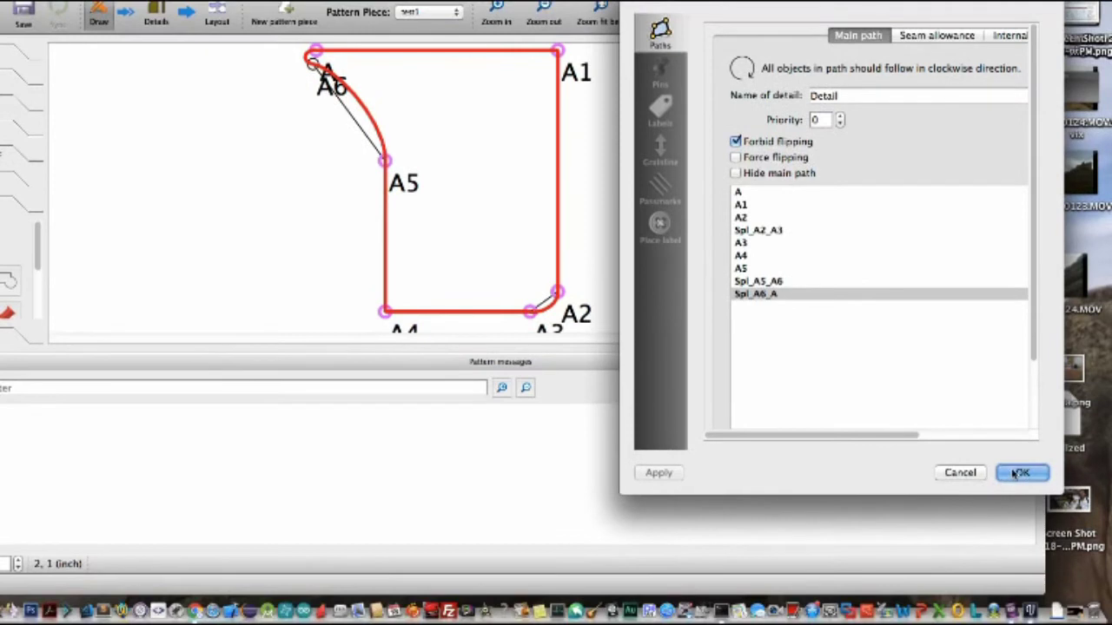
pyautogui.click(1018, 473)
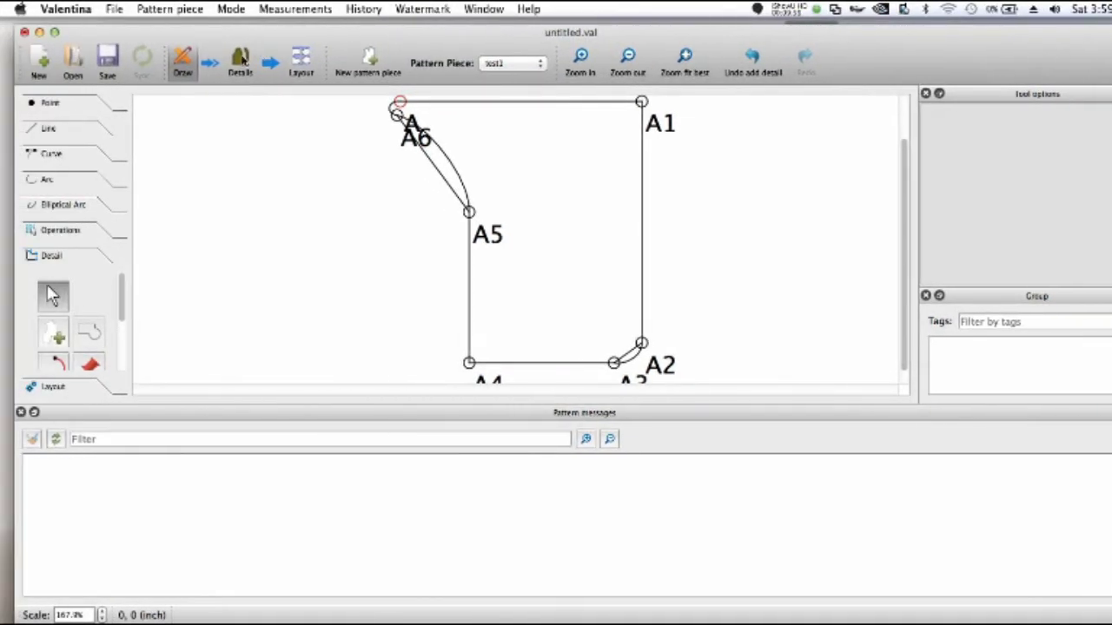
# Show the finished piece in Details mode and bring up the Create a layout dialog
pyautogui.click(156, 10)
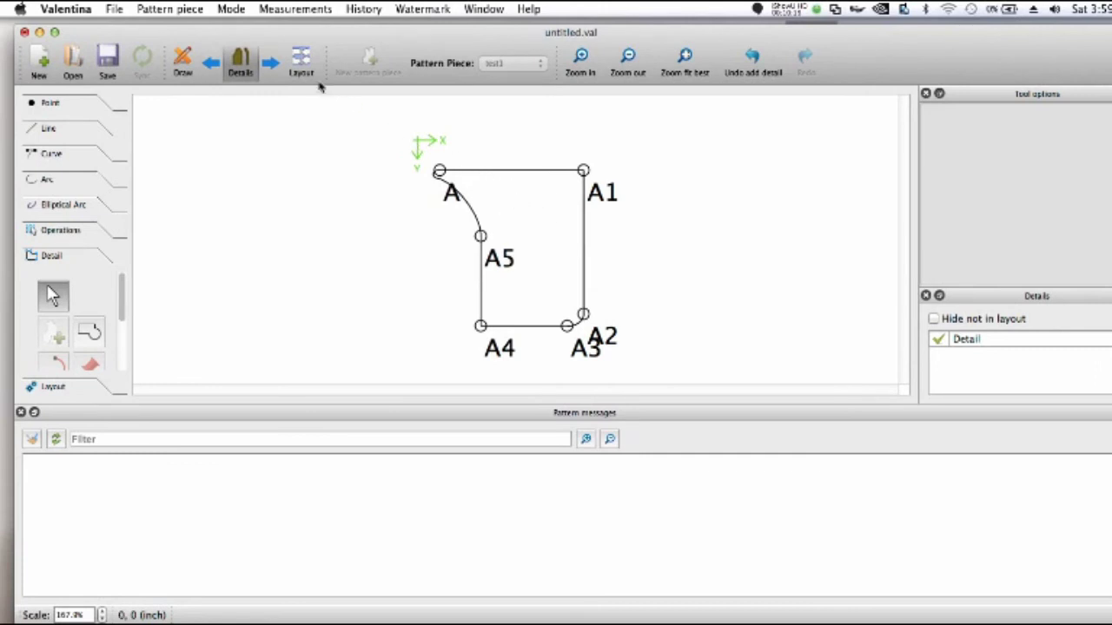
pyautogui.click(300, 57)
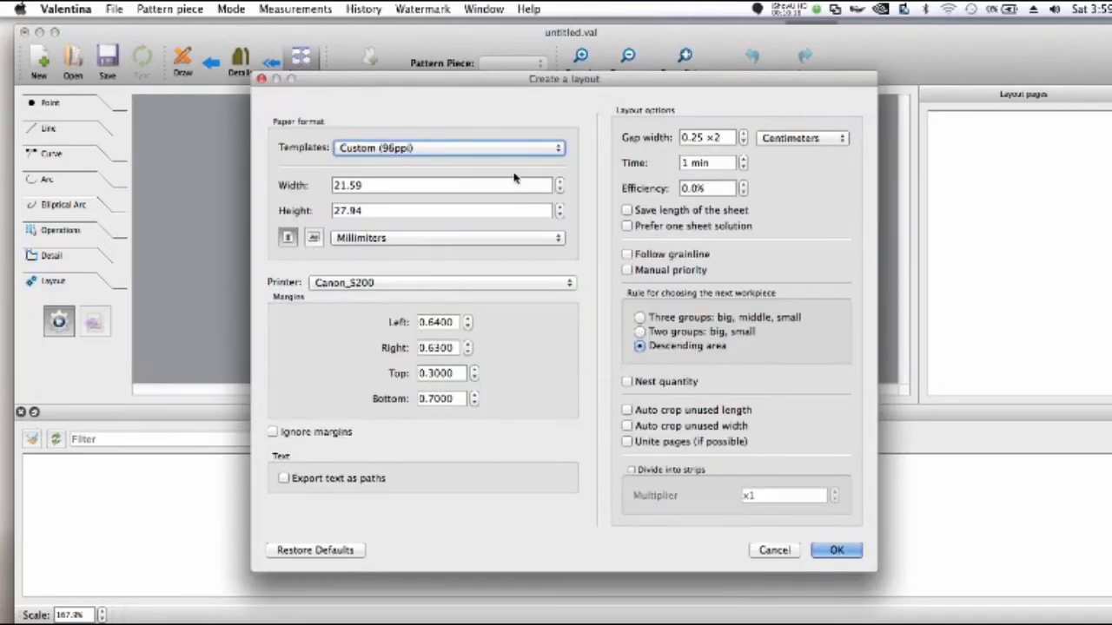
# Choose the Letter (96ppi) paper template, 215.90 × 279.40 mm, and run nesting
pyautogui.click(488, 152)
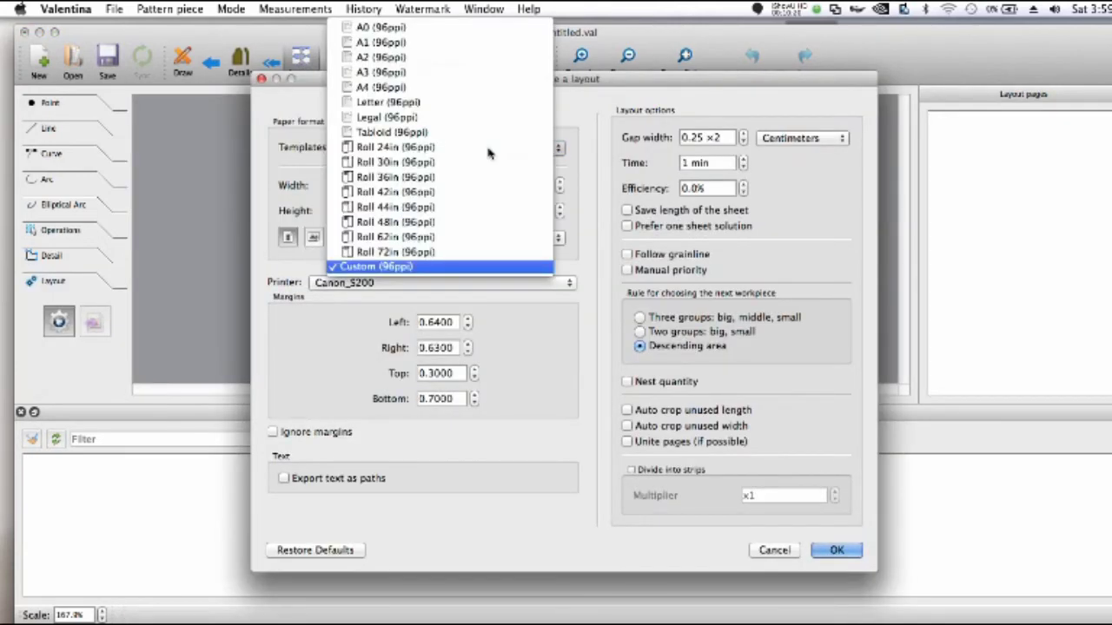
pyautogui.click(415, 104)
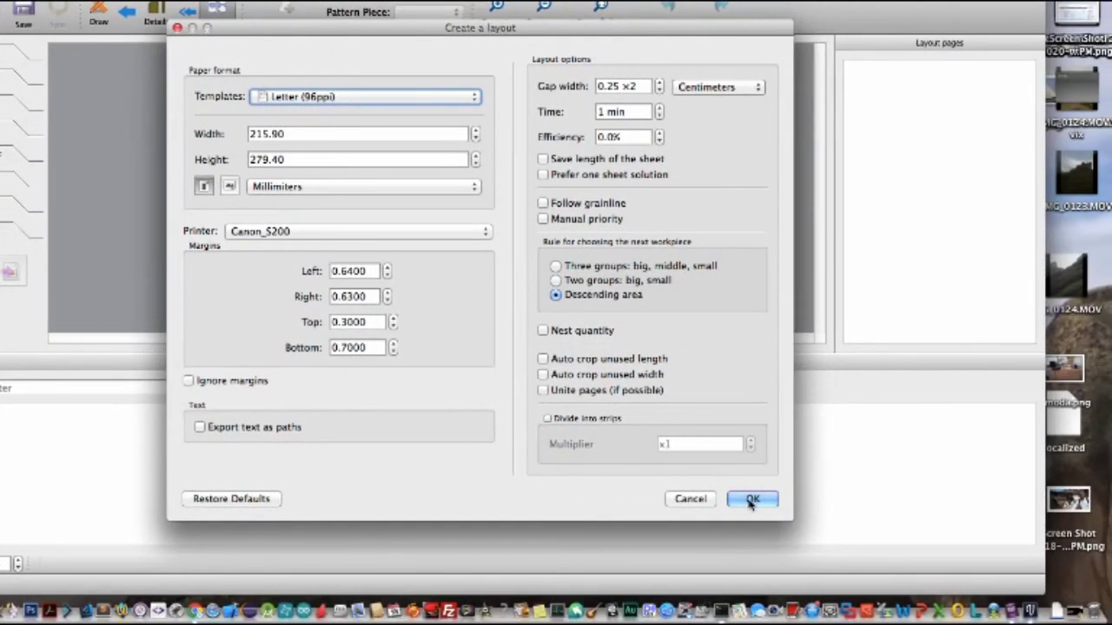
pyautogui.click(832, 499)
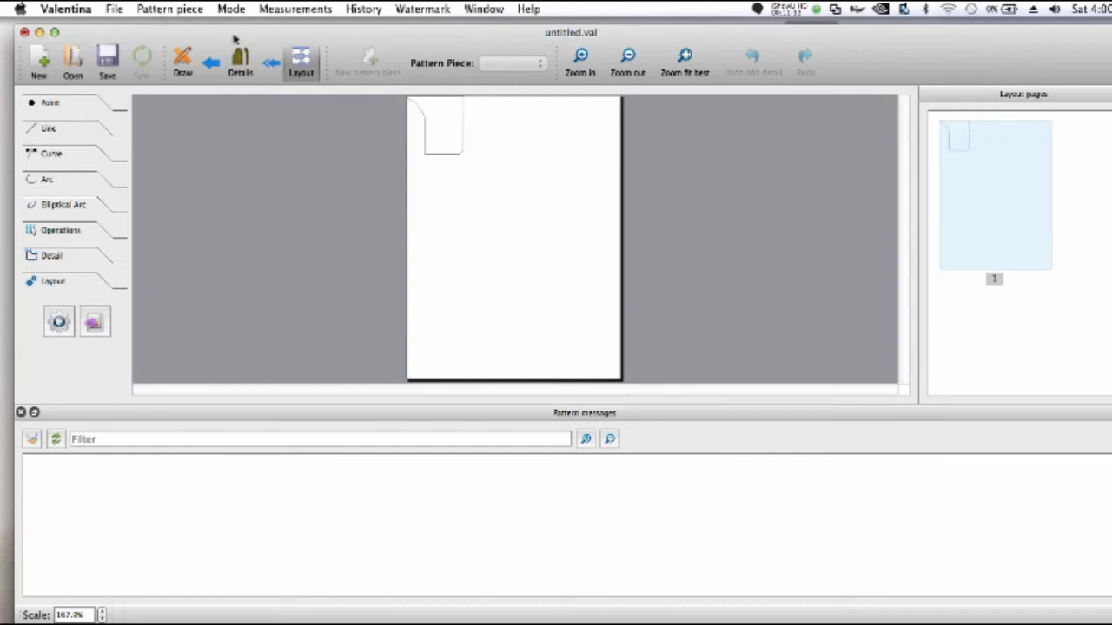
pyautogui.click(144, 10)
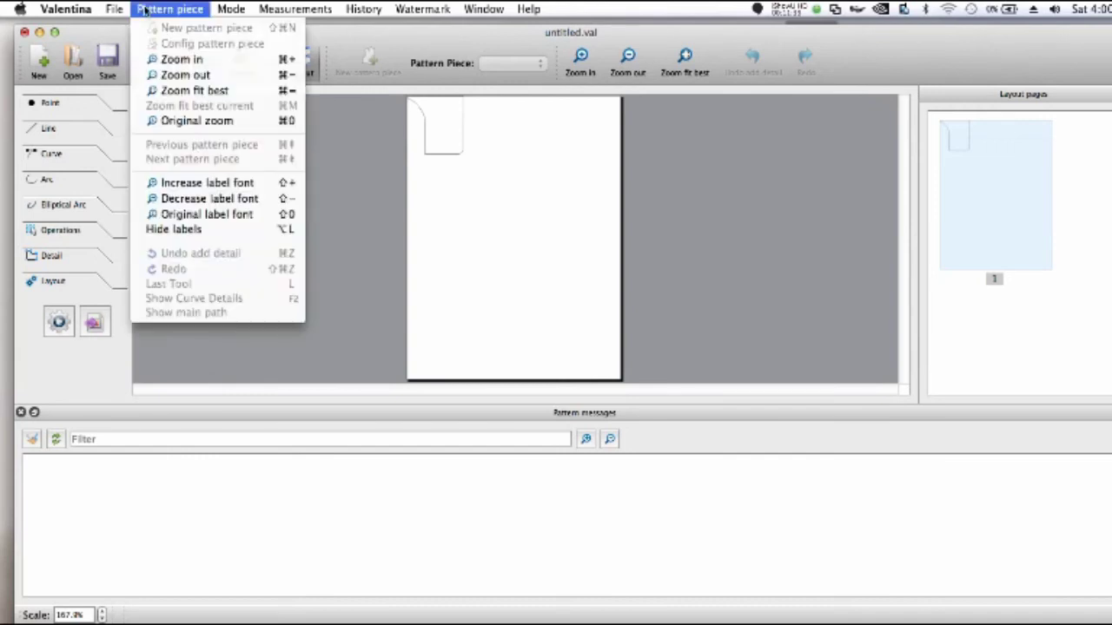
# Check the layout's Export As file formats, cancel without exporting, and return to the Details view
pyautogui.moveTo(114, 9)
pyautogui.moveTo(193, 100)
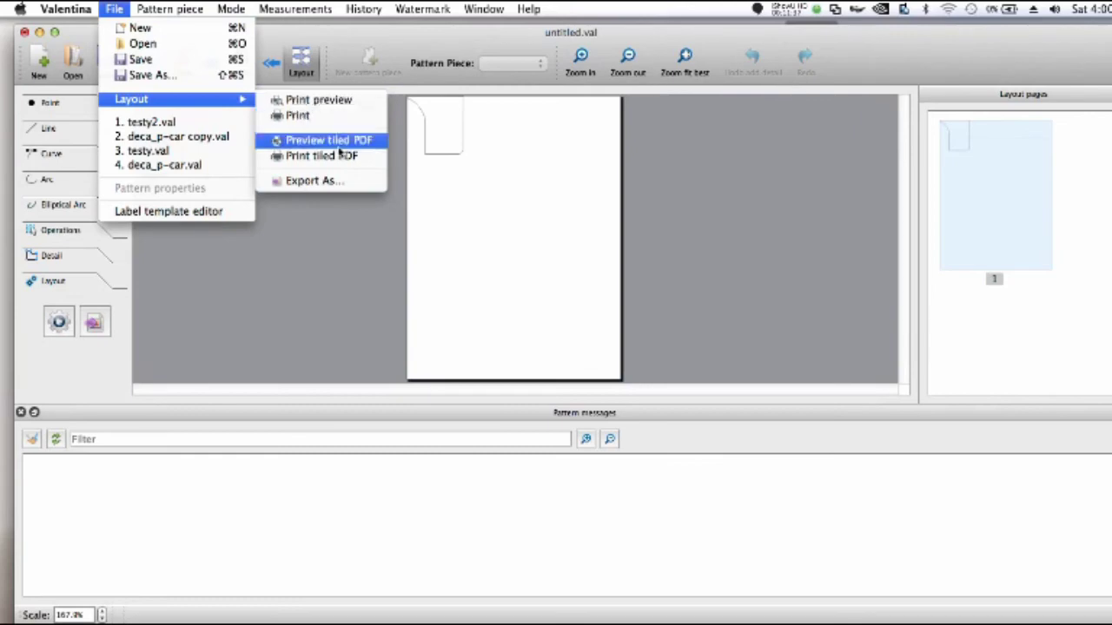
pyautogui.click(330, 179)
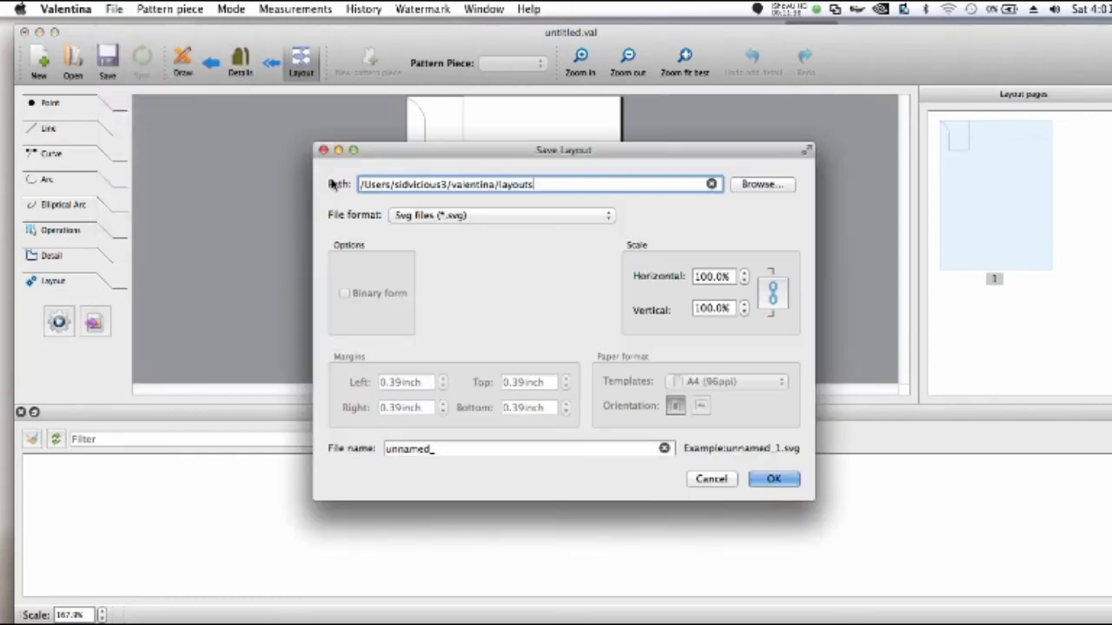
pyautogui.click(608, 218)
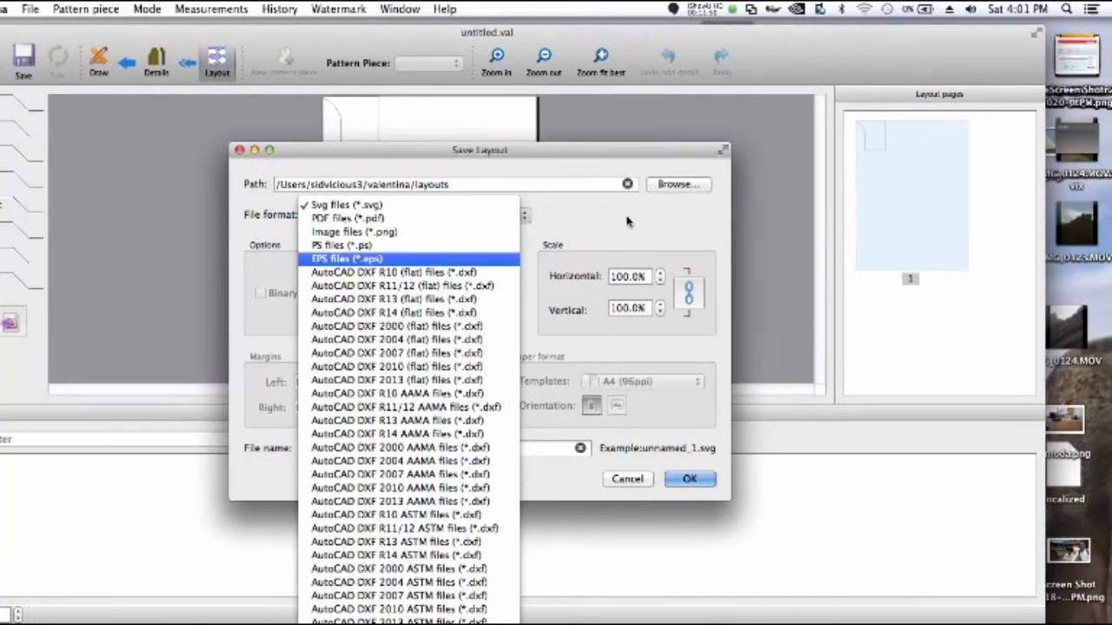
pyautogui.click(699, 478)
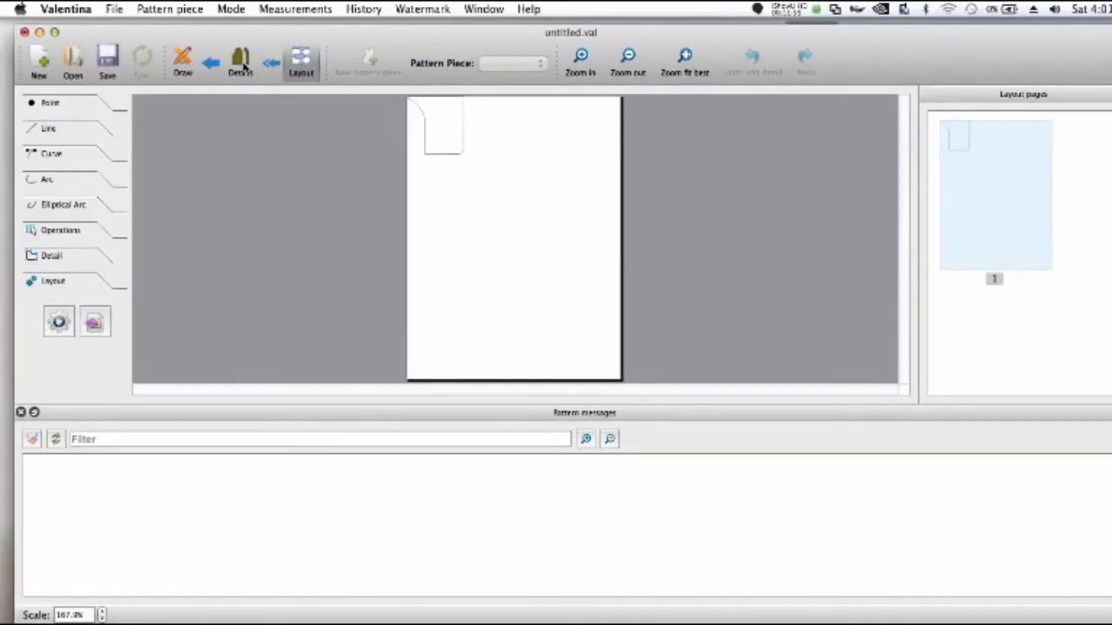
pyautogui.click(242, 64)
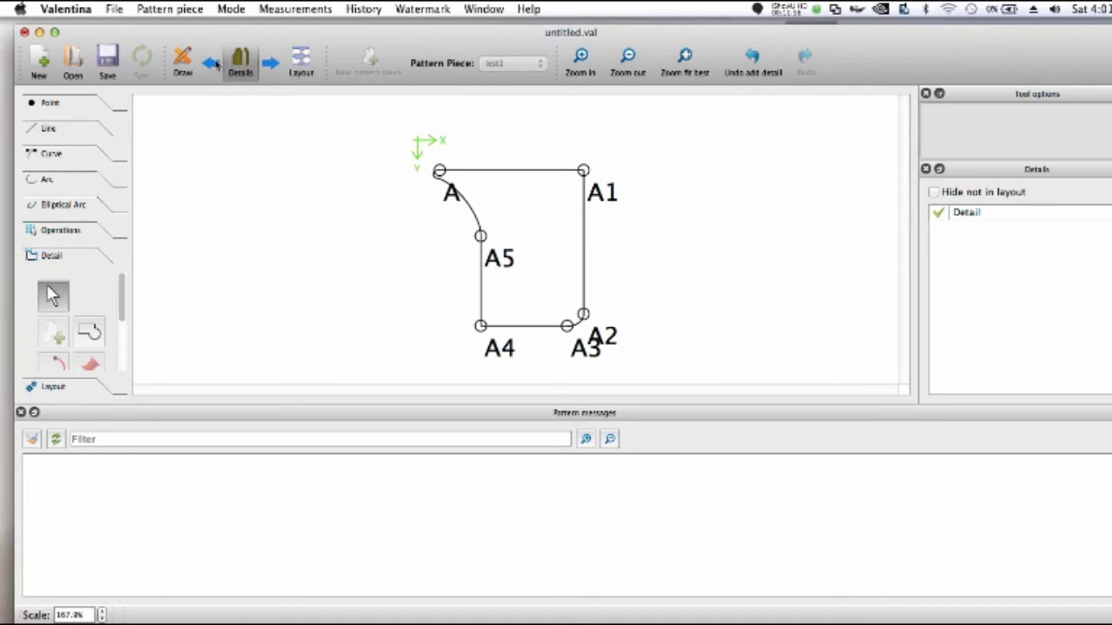
# Return from the detail view to Draw mode
pyautogui.click(180, 59)
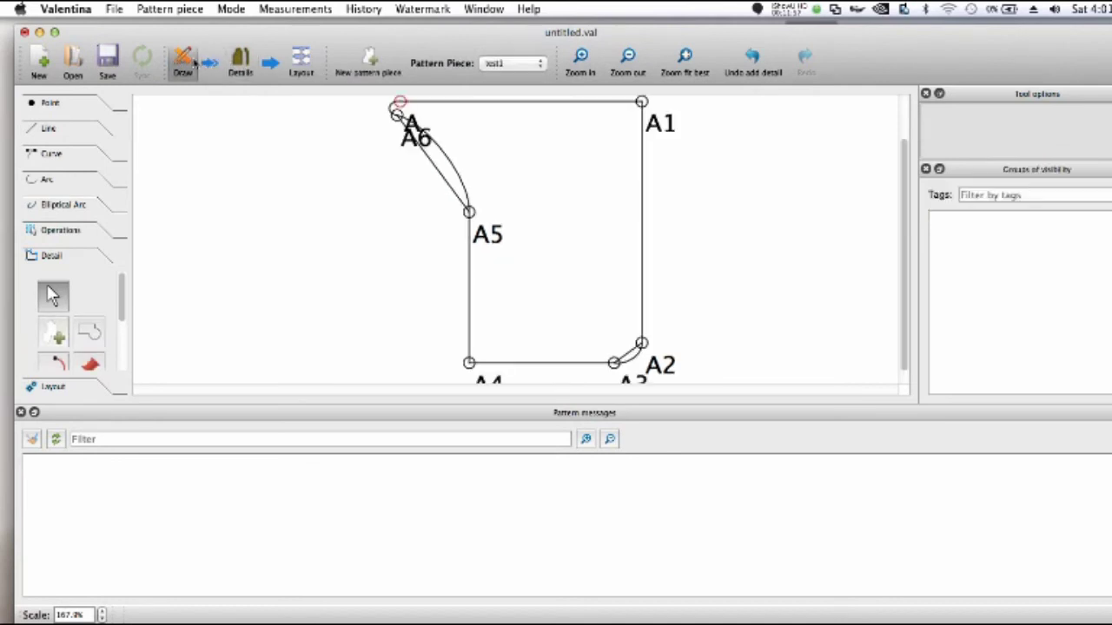
pyautogui.click(243, 64)
pyautogui.click(231, 10)
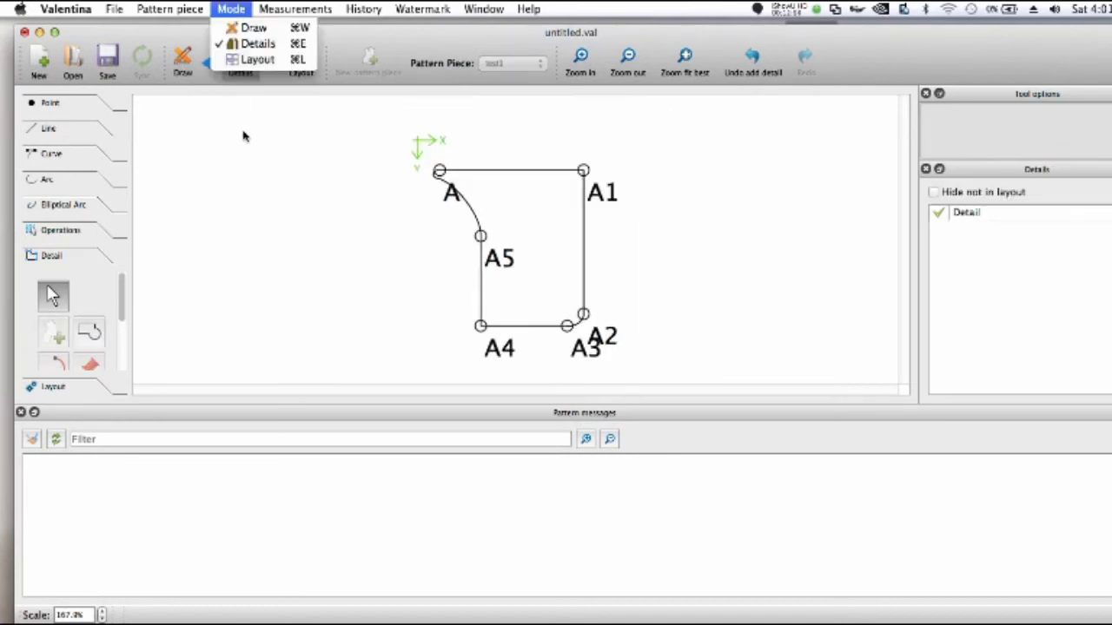
pyautogui.click(183, 65)
pyautogui.click(182, 65)
# Change the #scale formula in the Variables Table from 1 to 2 and refresh the pattern
pyautogui.click(290, 10)
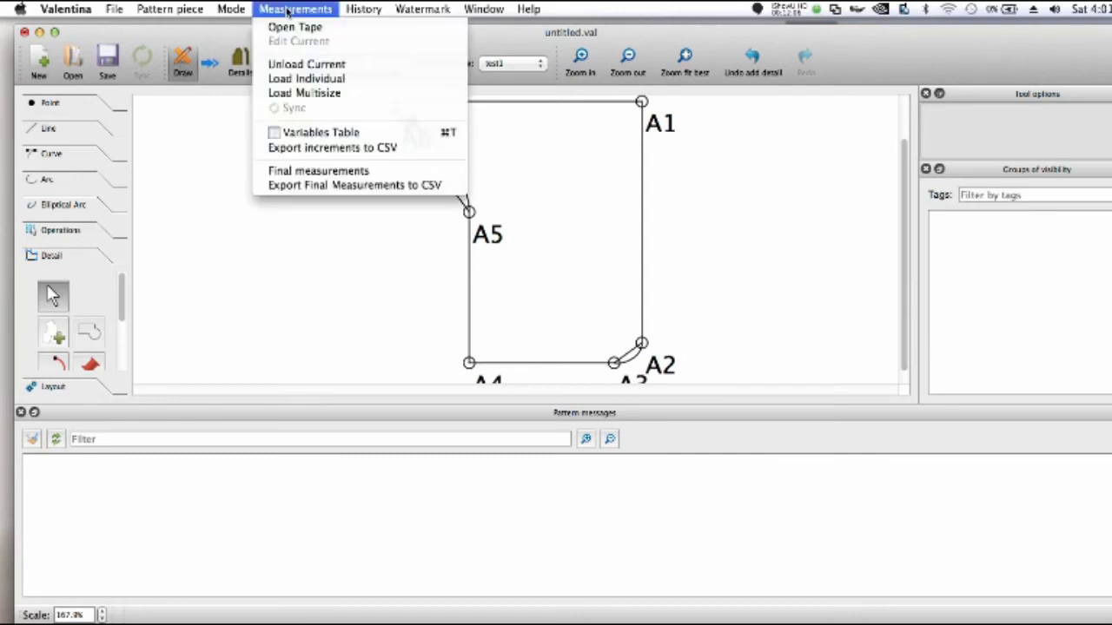
pyautogui.click(344, 135)
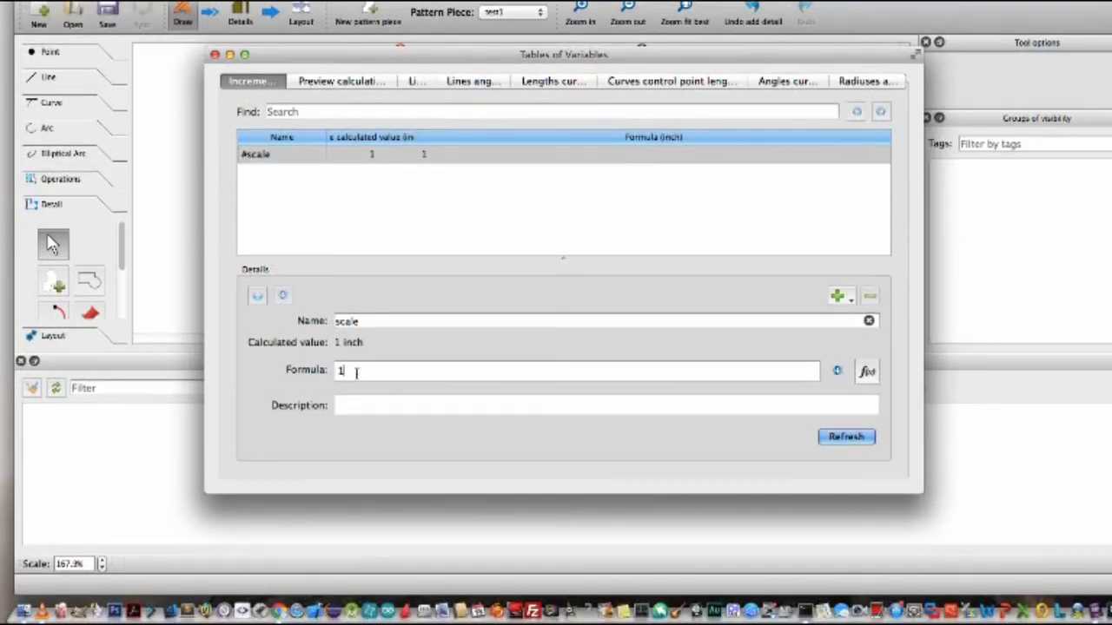
pyautogui.press('BackSpace')
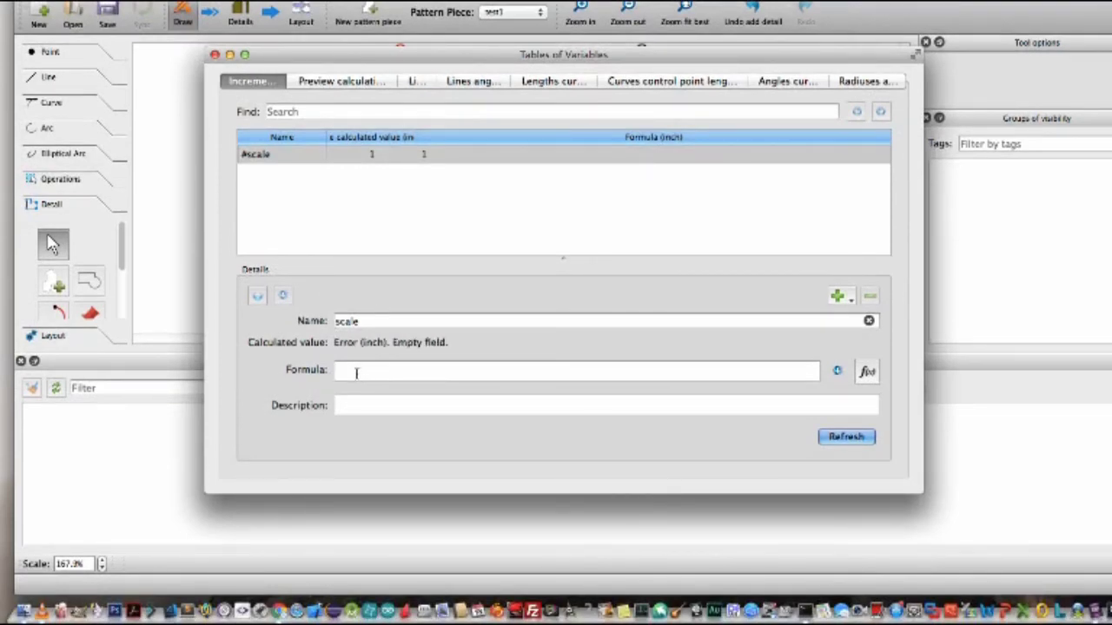
pyautogui.write('2')
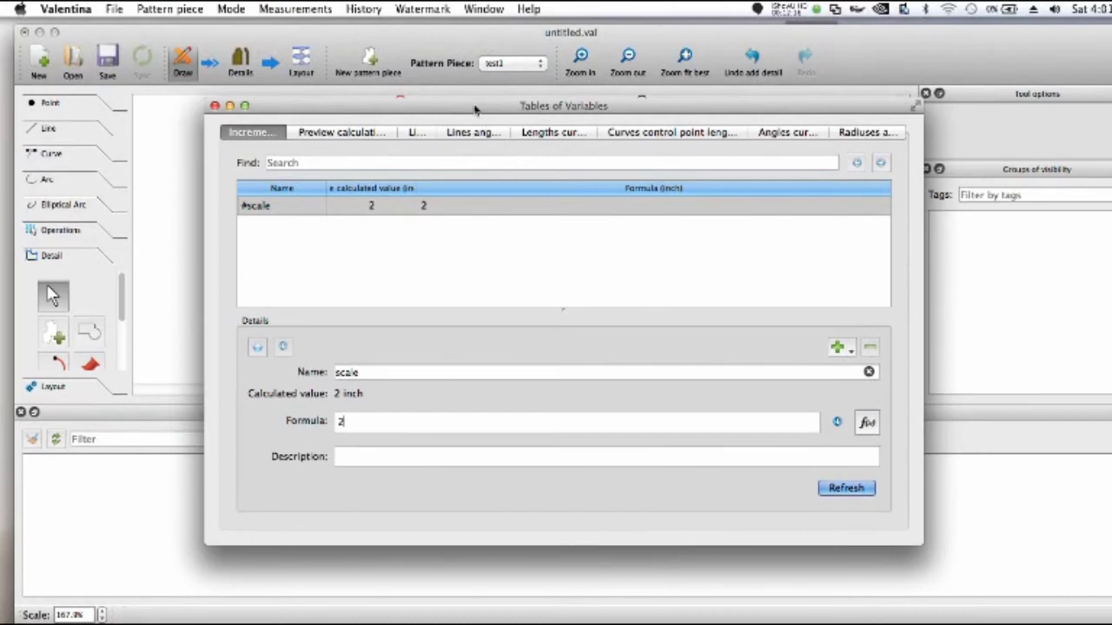
pyautogui.moveTo(477, 111); pyautogui.dragTo(515, 211)
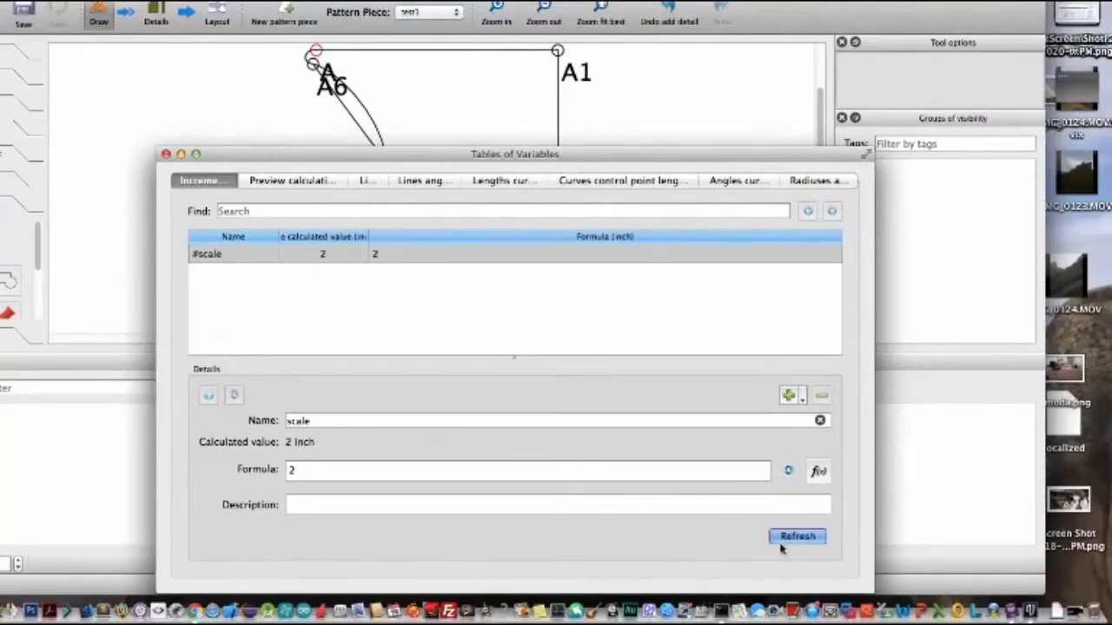
pyautogui.click(866, 589)
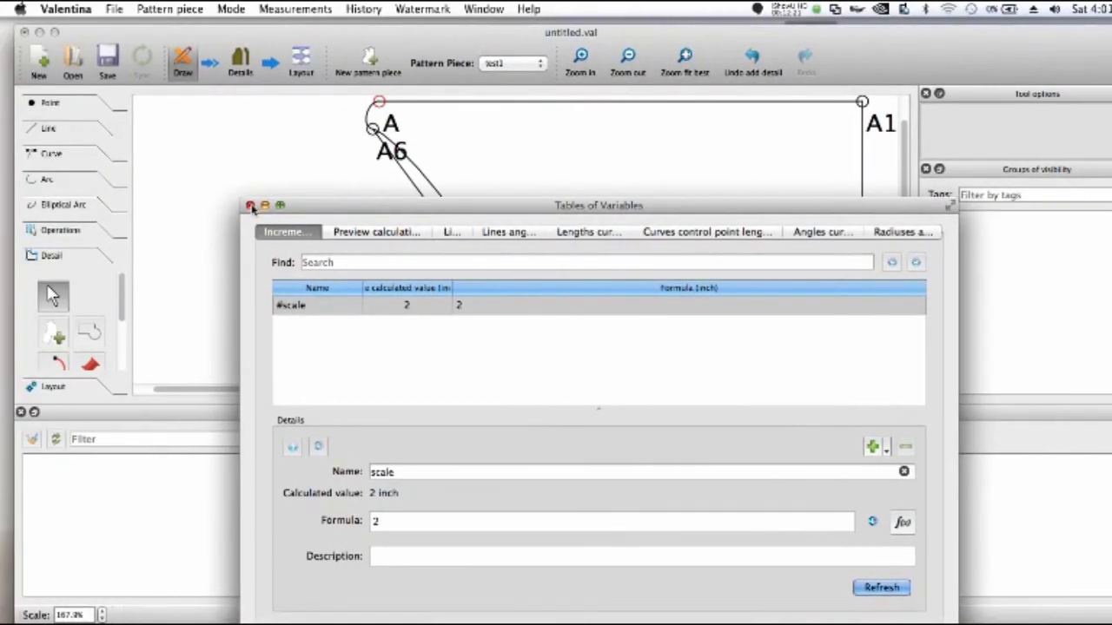
pyautogui.click(166, 154)
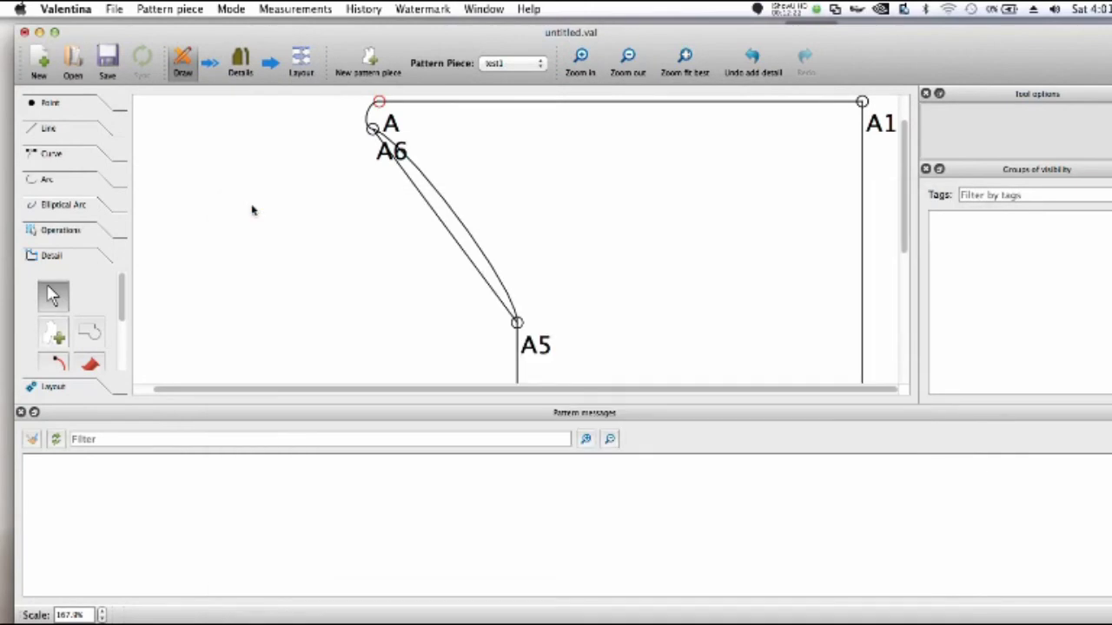
# Fit the pattern in view, switch to Details, and re-nest the layout with the existing settings
pyautogui.click(684, 56)
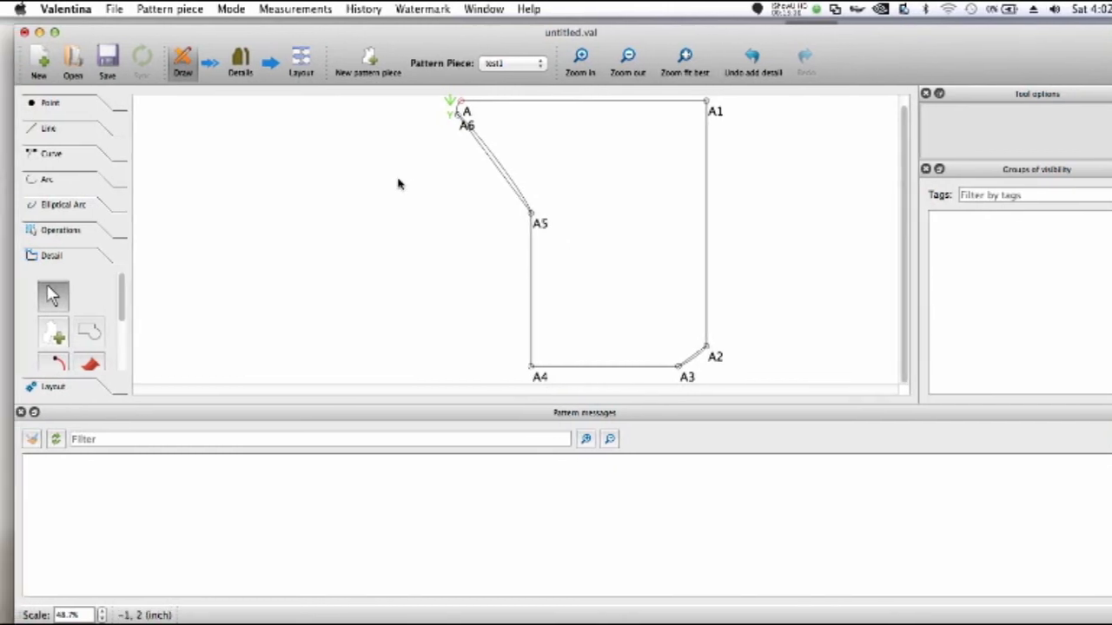
pyautogui.click(246, 69)
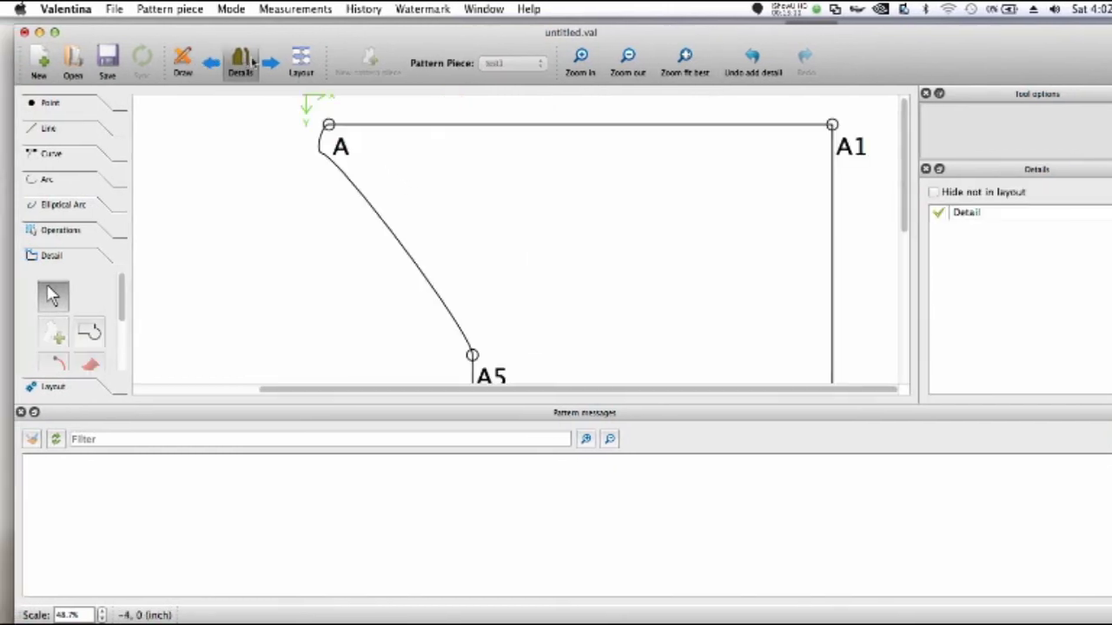
pyautogui.click(300, 68)
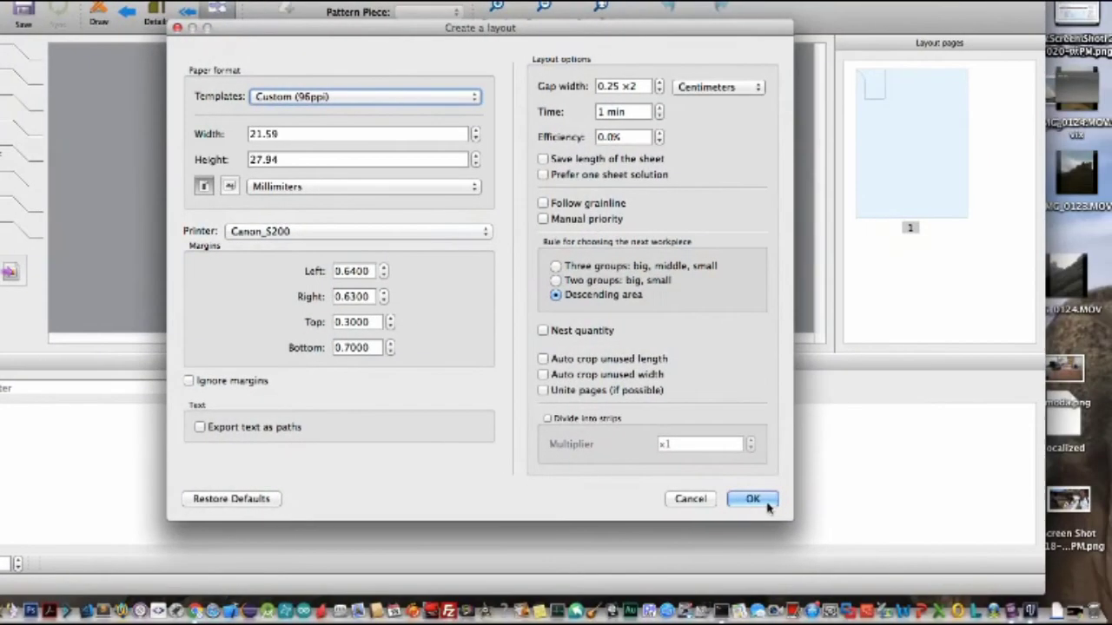
pyautogui.click(767, 505)
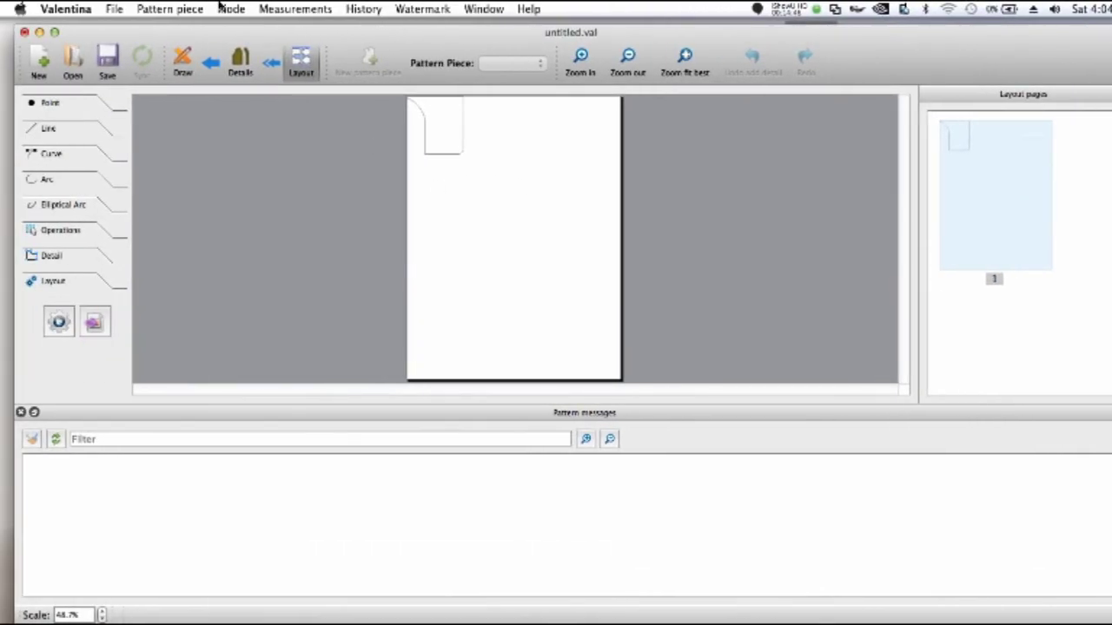
pyautogui.click(231, 9)
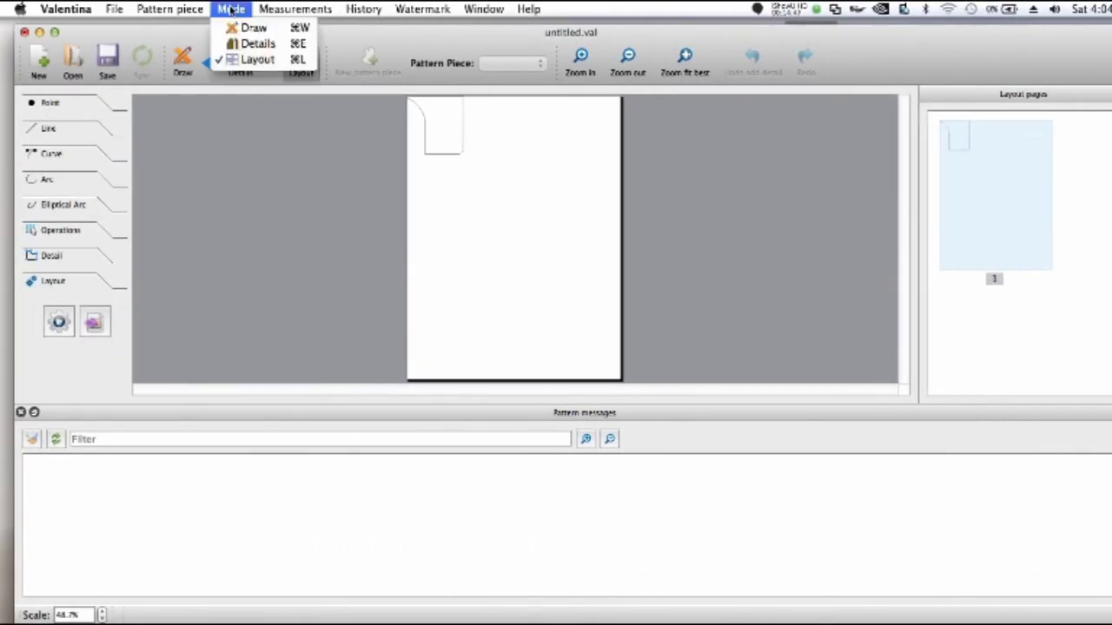
pyautogui.moveTo(193, 9)
pyautogui.moveTo(114, 9)
pyautogui.moveTo(200, 103)
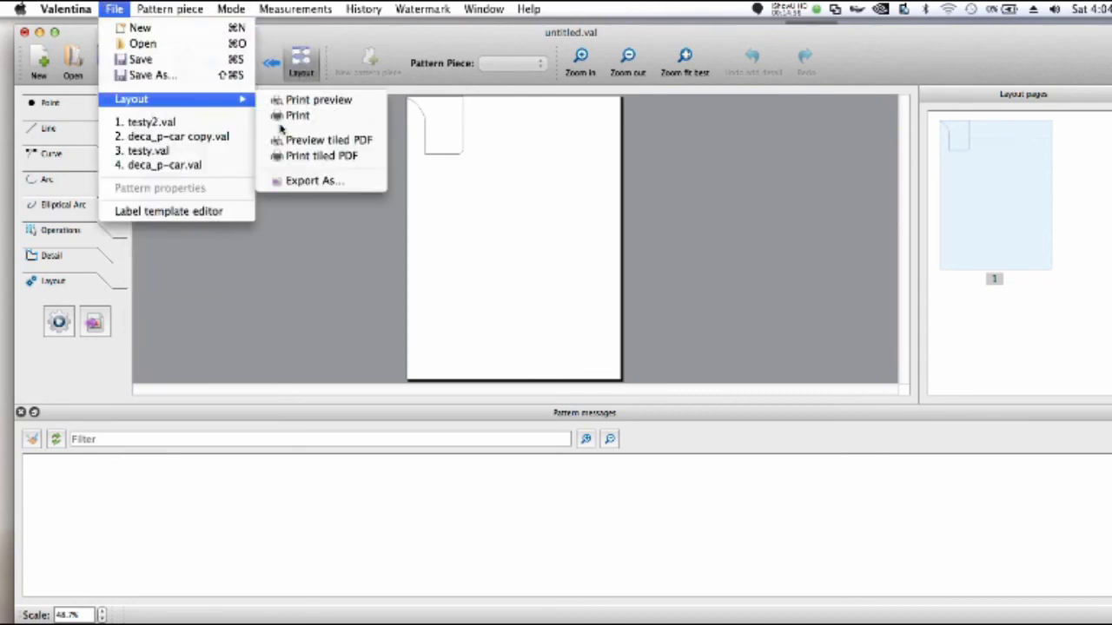
pyautogui.click(310, 181)
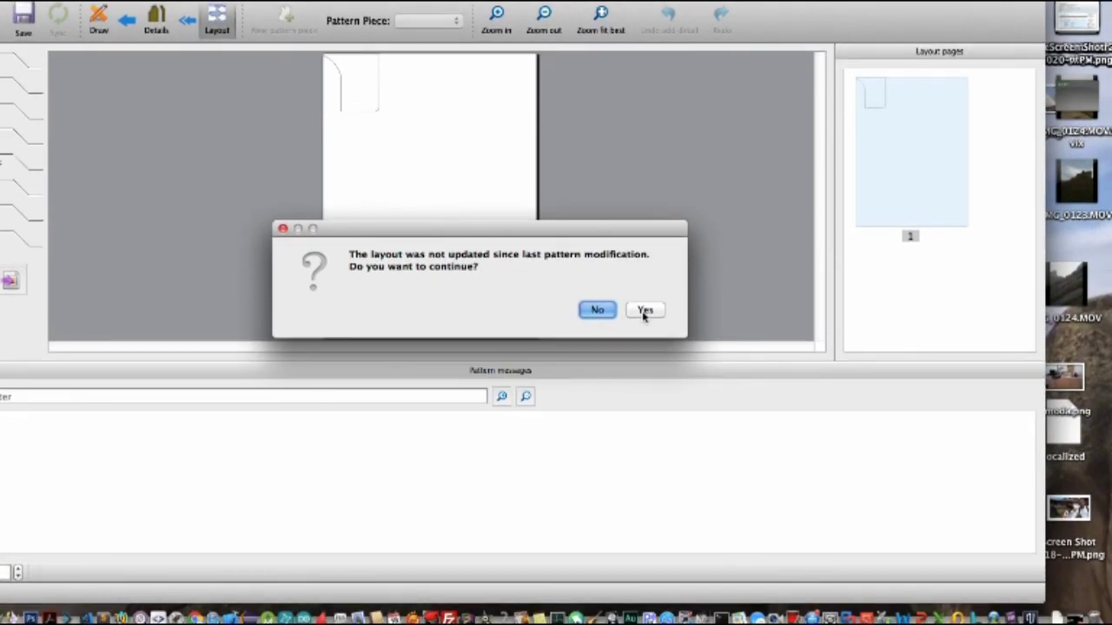
pyautogui.click(644, 311)
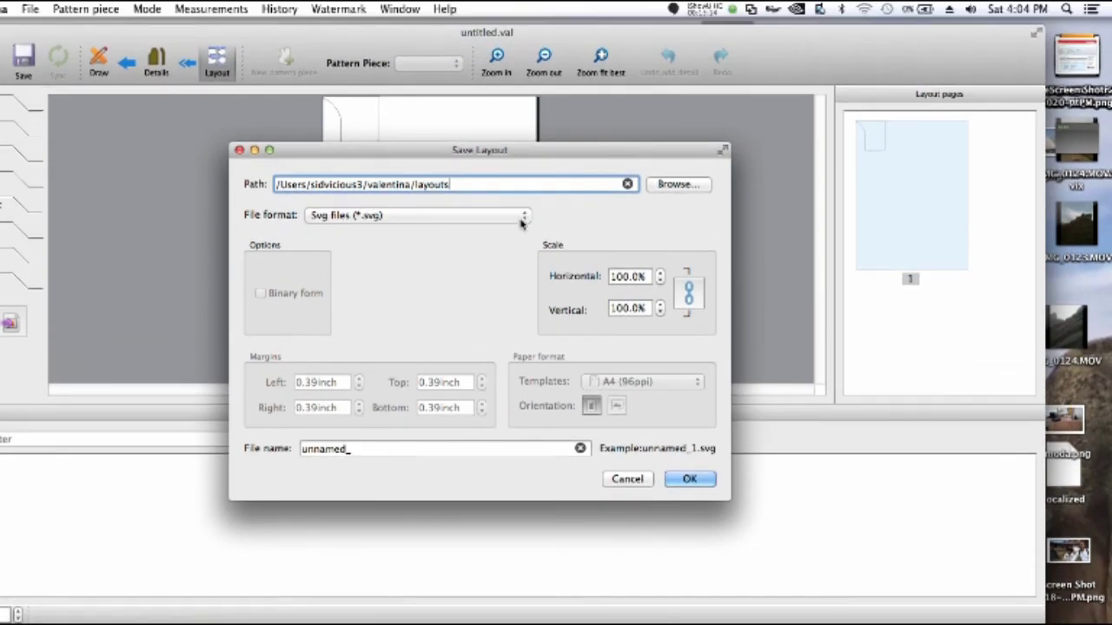
pyautogui.click(506, 165)
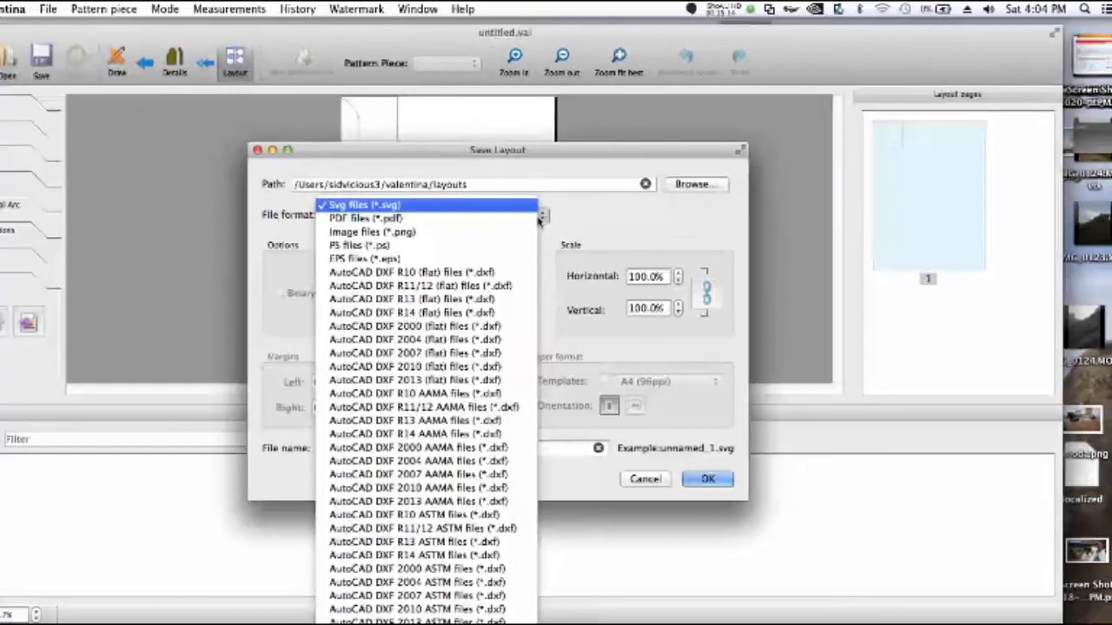
pyautogui.click(360, 155)
pyautogui.click(646, 480)
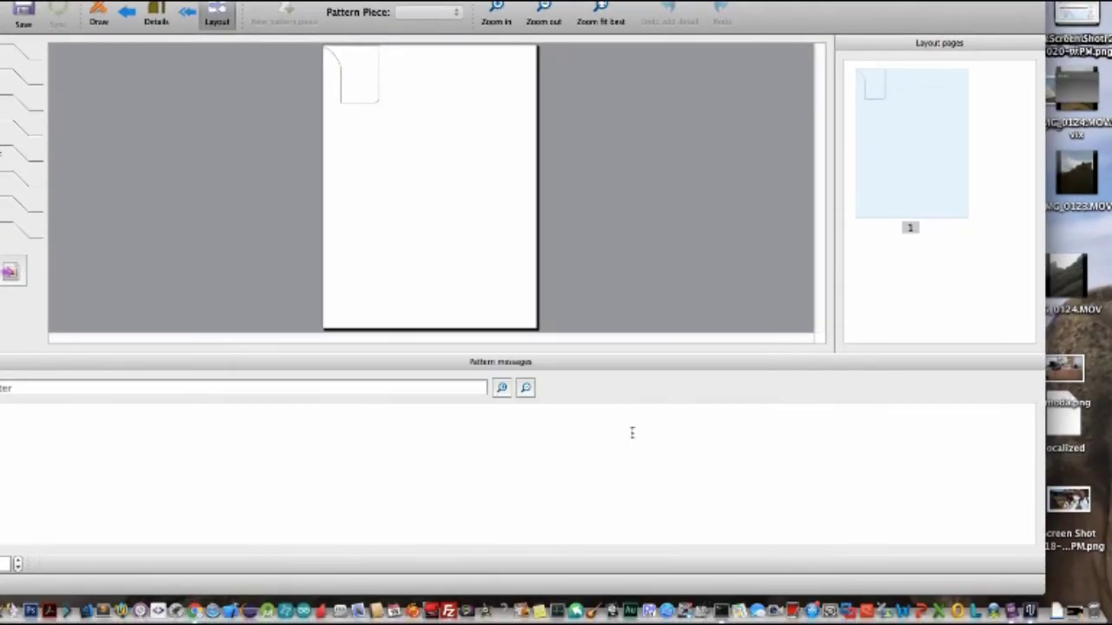